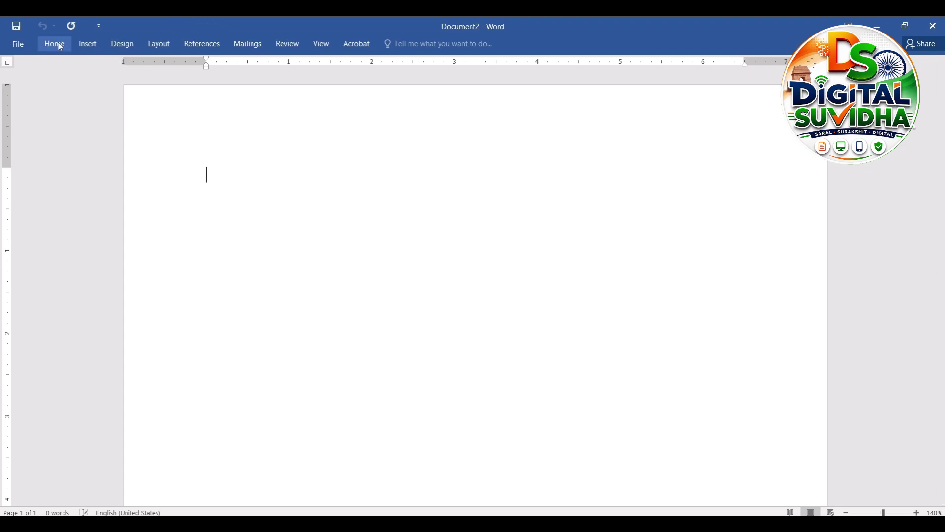
# - Set custom page margins of 0.2" on the top, bottom, left and right for the whole document
pyautogui.click(170, 49)
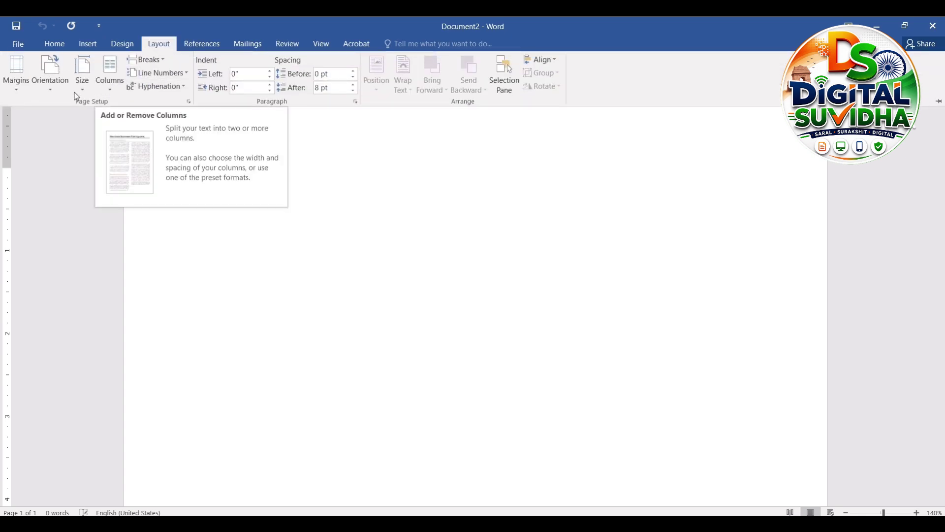
pyautogui.click(19, 86)
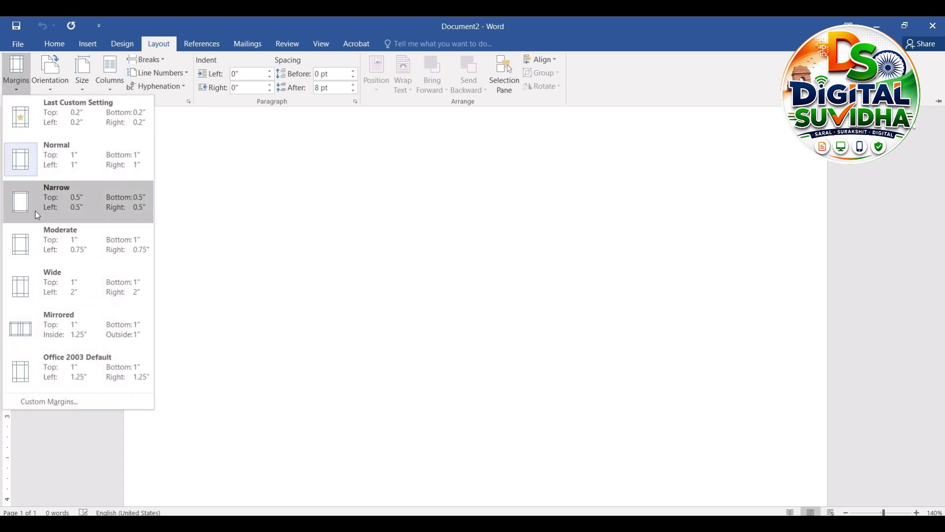
pyautogui.click(66, 404)
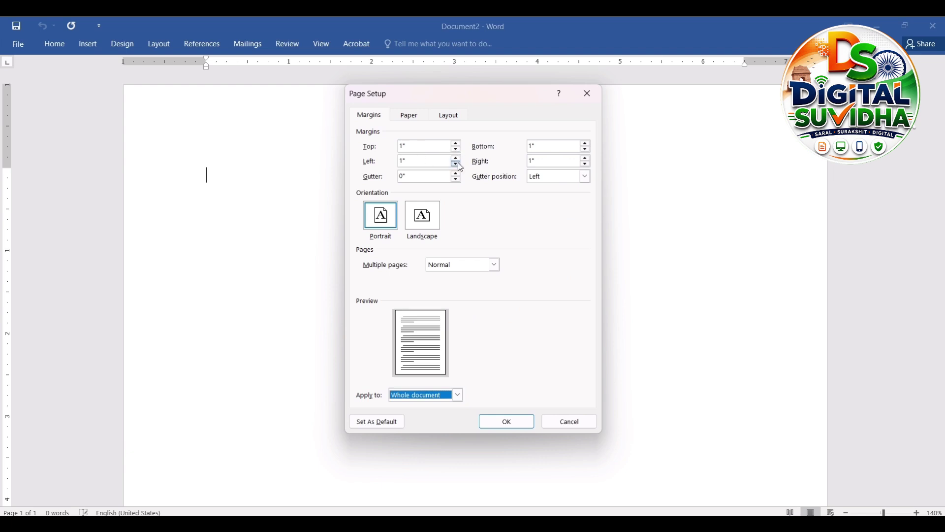
pyautogui.click(407, 148)
pyautogui.moveTo(407, 149); pyautogui.dragTo(389, 149)
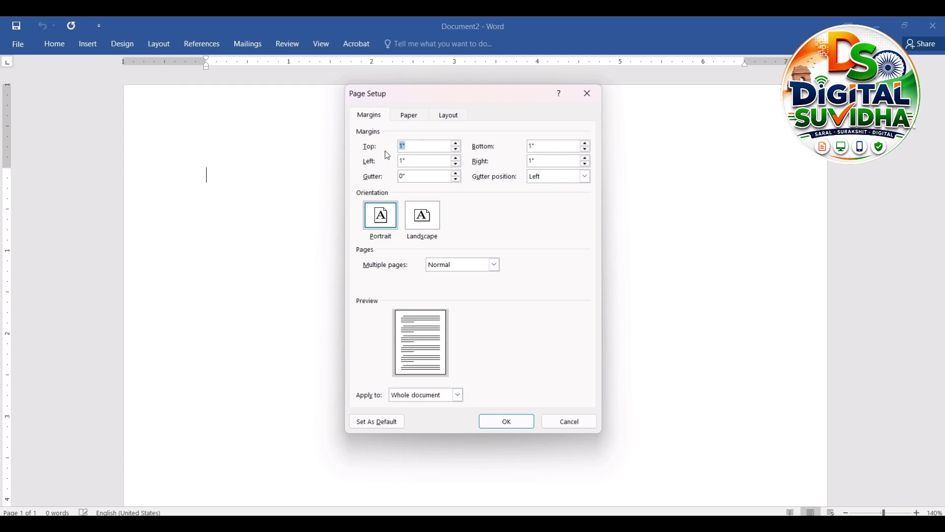
pyautogui.write('0.2')
pyautogui.moveTo(415, 147); pyautogui.dragTo(401, 148)
pyautogui.moveTo(544, 147); pyautogui.dragTo(525, 148)
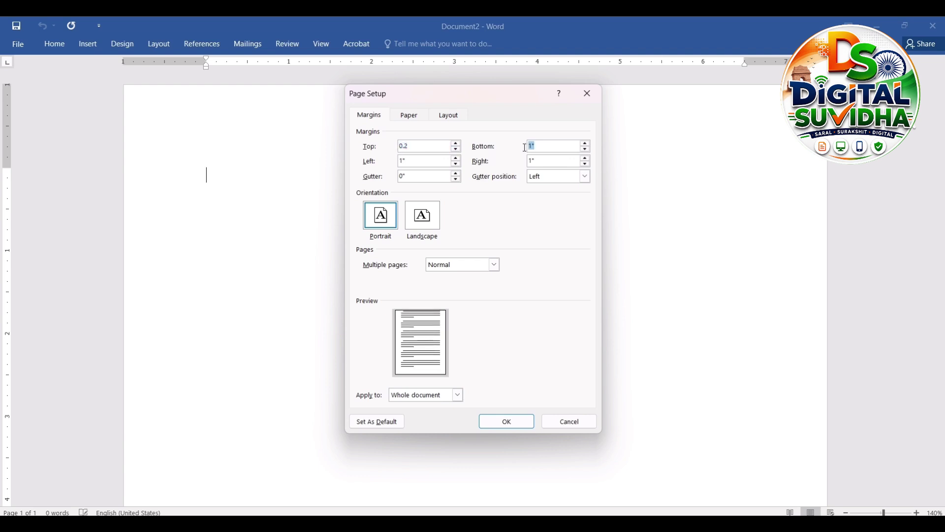
pyautogui.write('0.2')
pyautogui.moveTo(416, 163); pyautogui.dragTo(391, 170)
pyautogui.write('0.2')
pyautogui.moveTo(545, 161); pyautogui.dragTo(524, 160)
pyautogui.write('0.2')
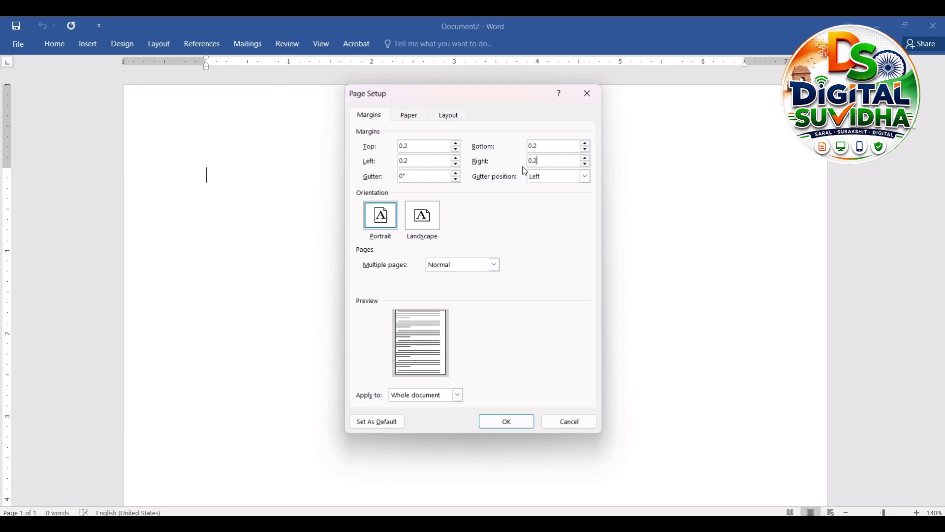
pyautogui.click(497, 424)
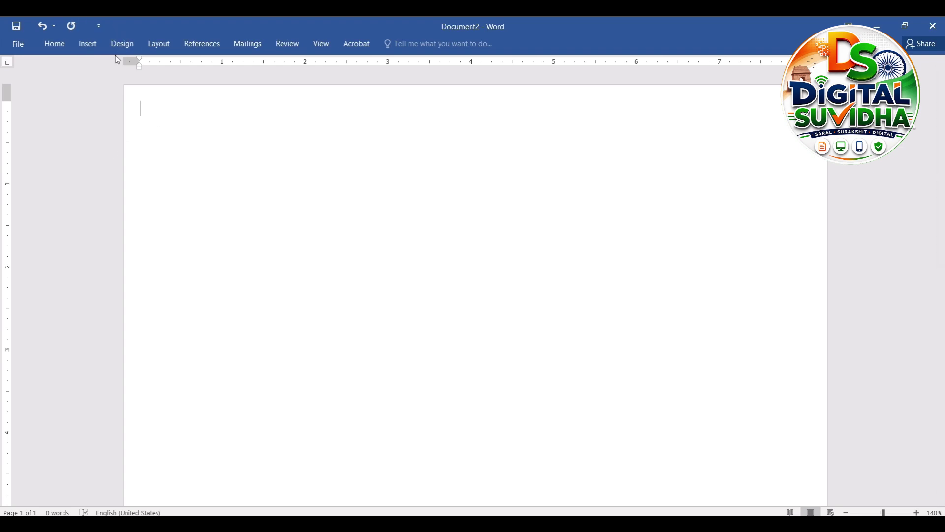
# - Set a custom paper size 4.5" wide and 5.5" high for the whole document
pyautogui.click(148, 45)
pyautogui.click(85, 93)
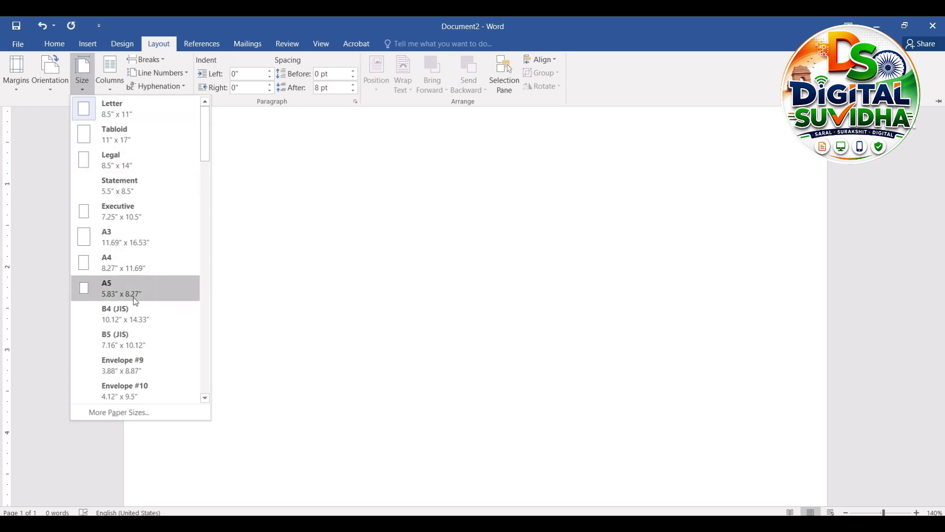
pyautogui.click(136, 412)
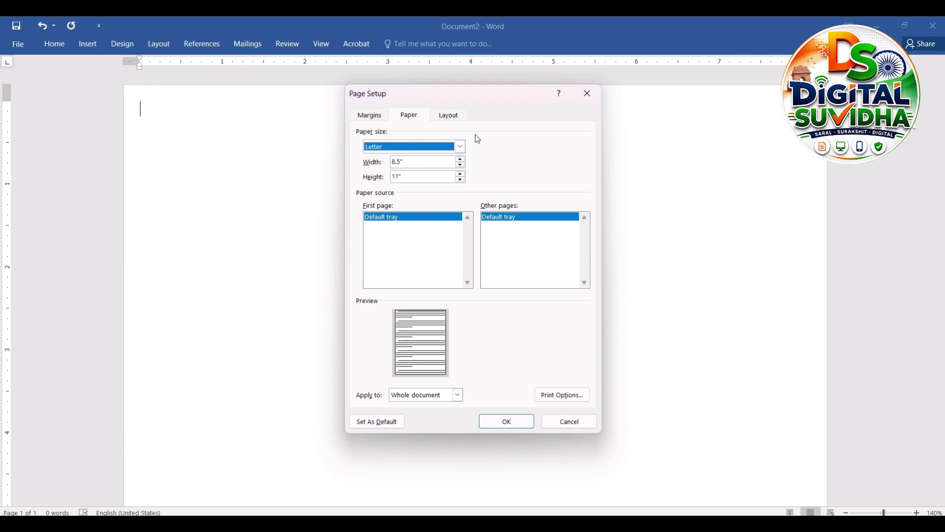
pyautogui.click(410, 166)
pyautogui.doubleClick(398, 162)
pyautogui.write('4.5')
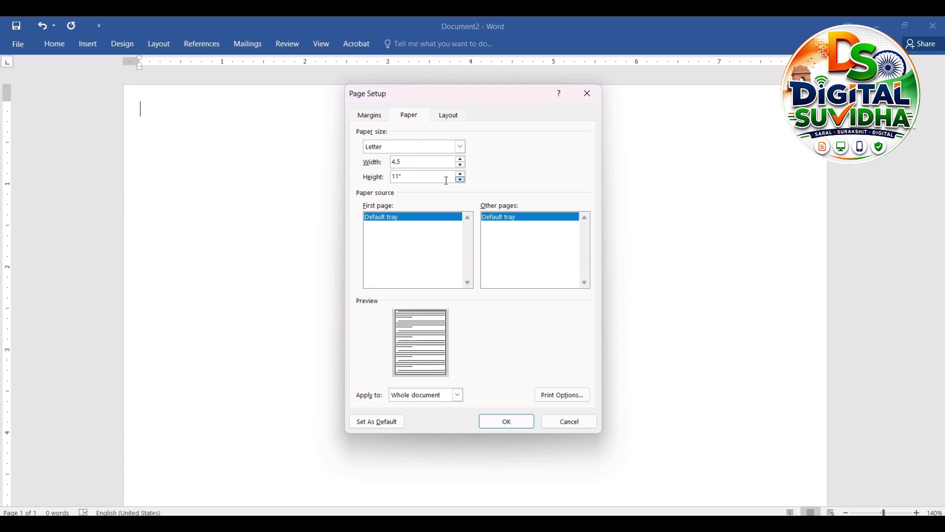
pyautogui.click(445, 178)
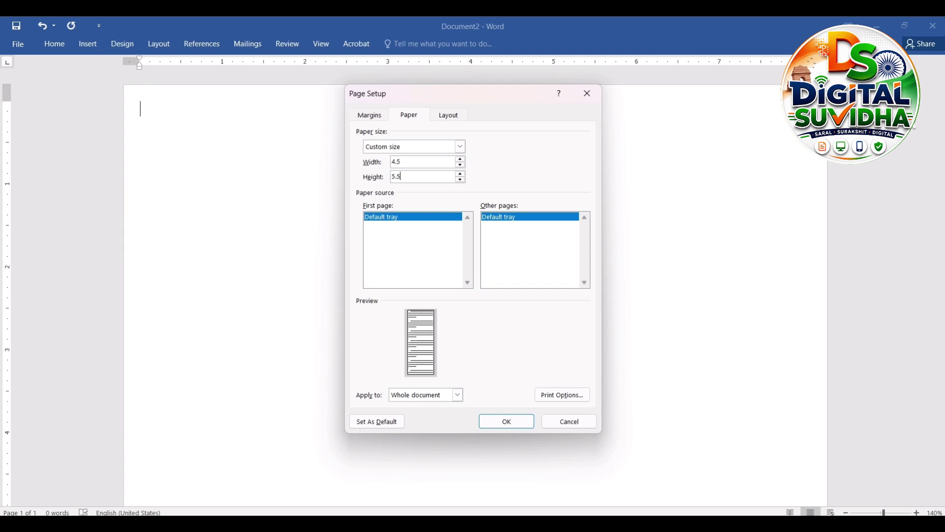
pyautogui.click(495, 419)
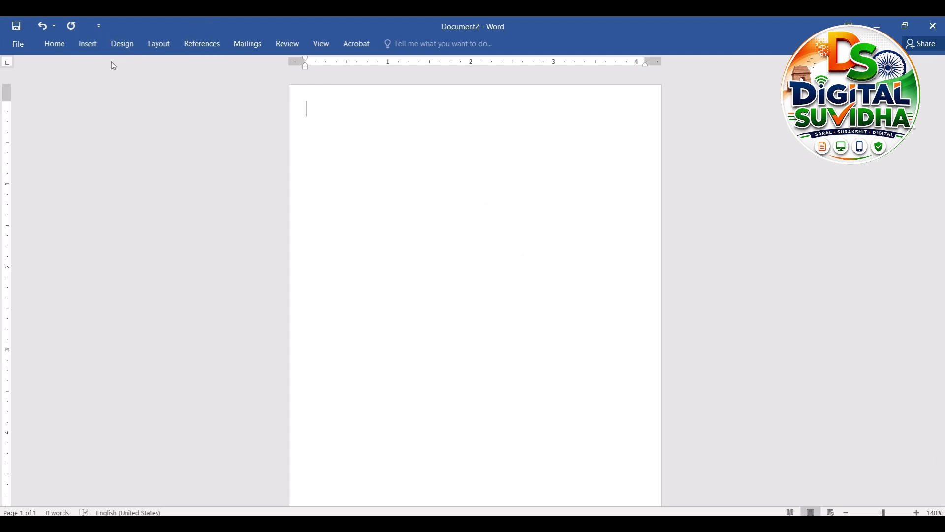
# - Insert a table with 5 columns and 9 rows on the blank page
pyautogui.click(87, 47)
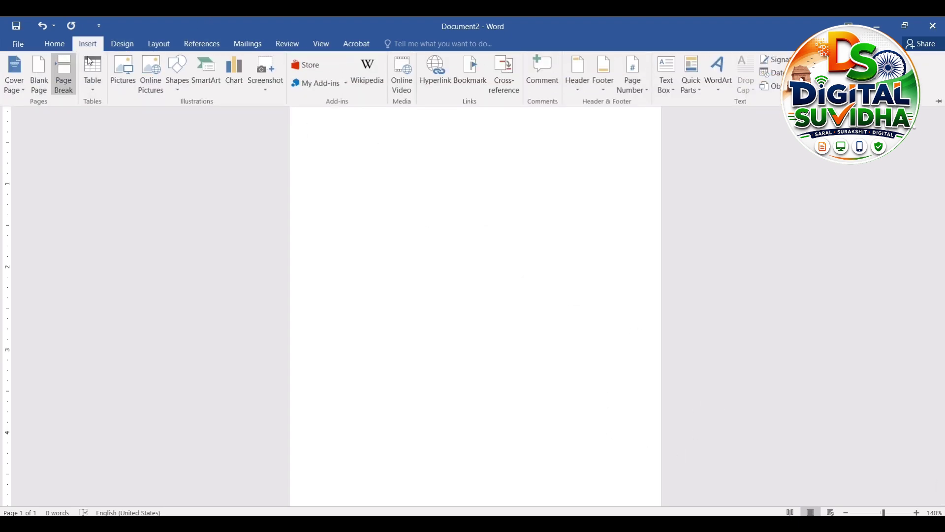
pyautogui.click(99, 88)
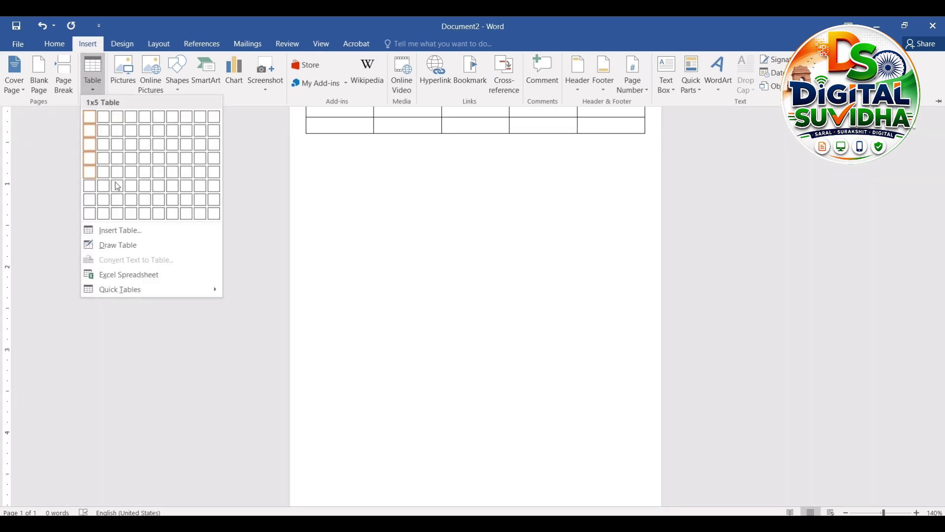
pyautogui.click(155, 229)
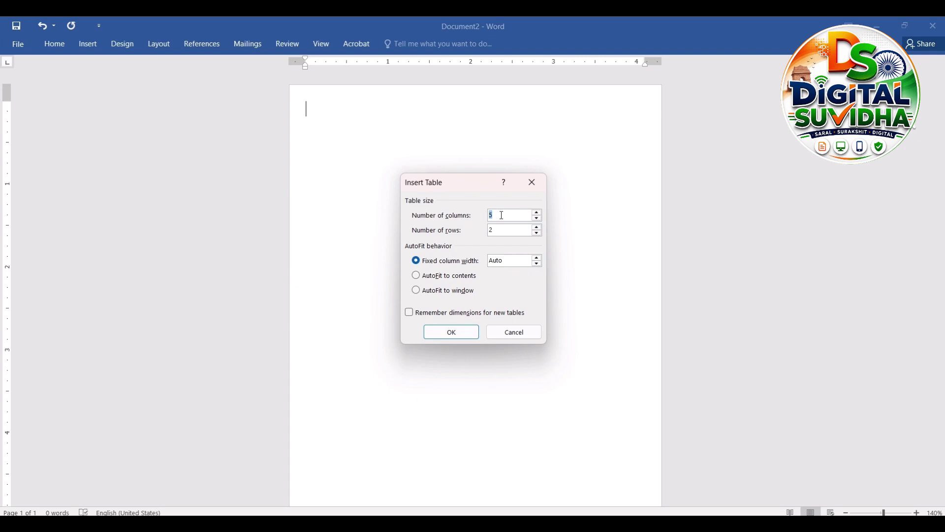
pyautogui.click(506, 229)
pyautogui.press('BackSpace')
pyautogui.write('9')
pyautogui.click(471, 332)
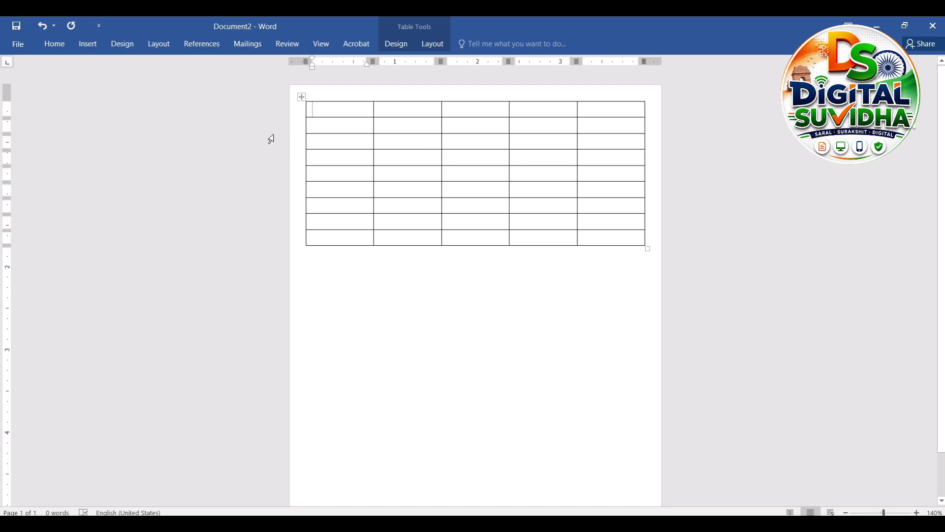
# - Merge all cells of the table's first row into one and increase that row's height to about 1.7"
pyautogui.click(917, 513)
pyautogui.click(917, 513)
pyautogui.click(917, 512)
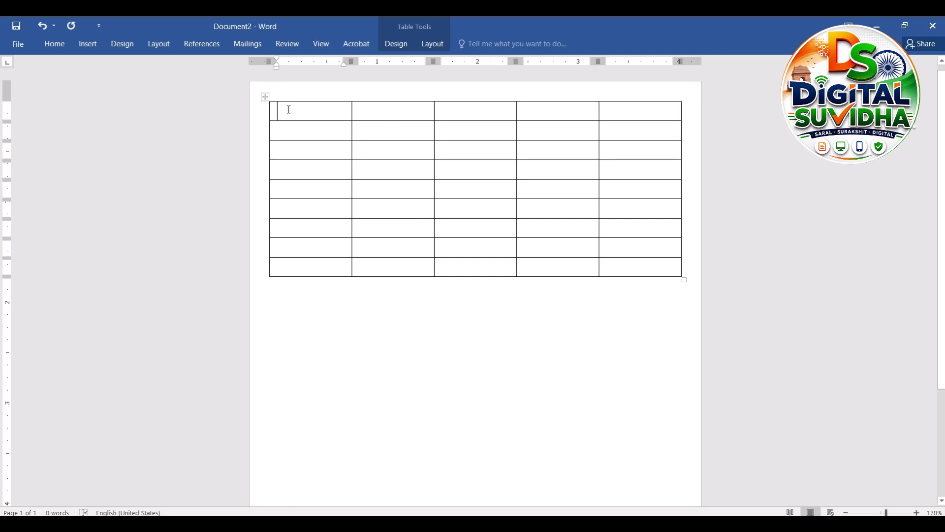
pyautogui.moveTo(307, 111); pyautogui.dragTo(630, 110)
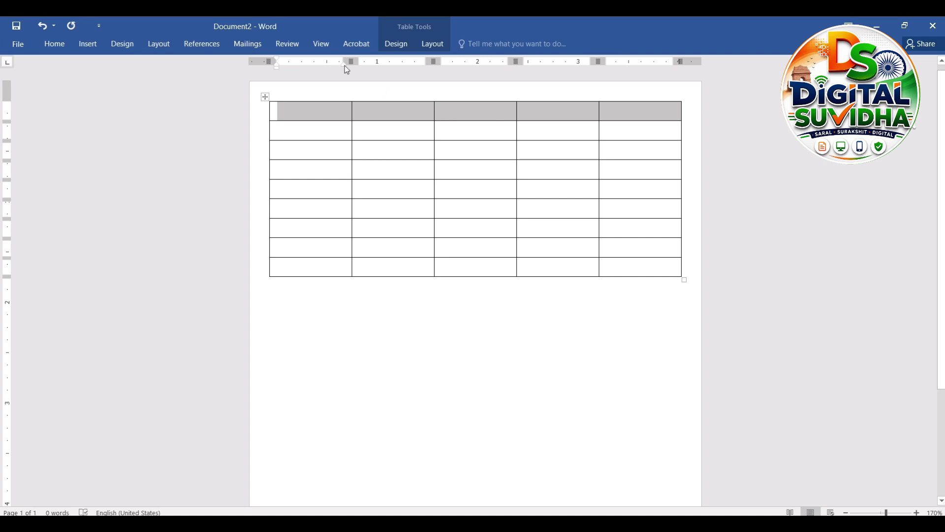
pyautogui.click(432, 46)
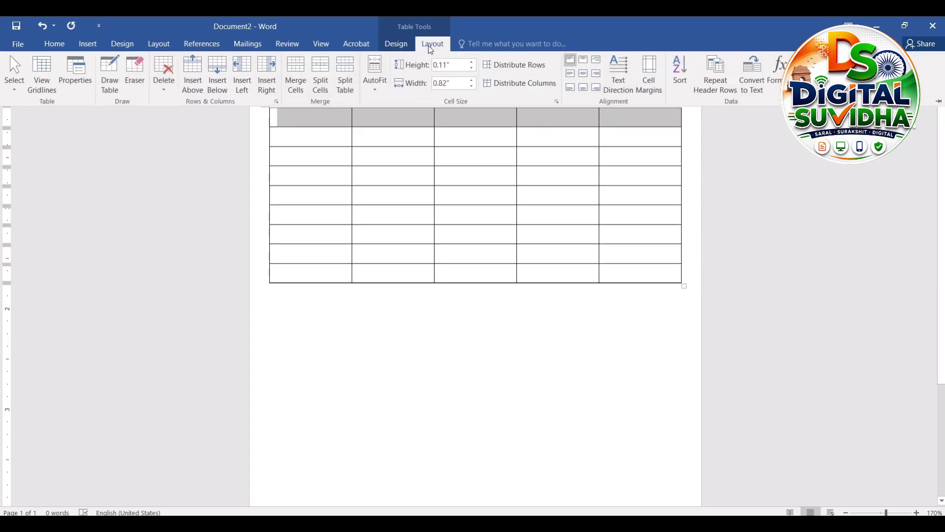
pyautogui.click(295, 88)
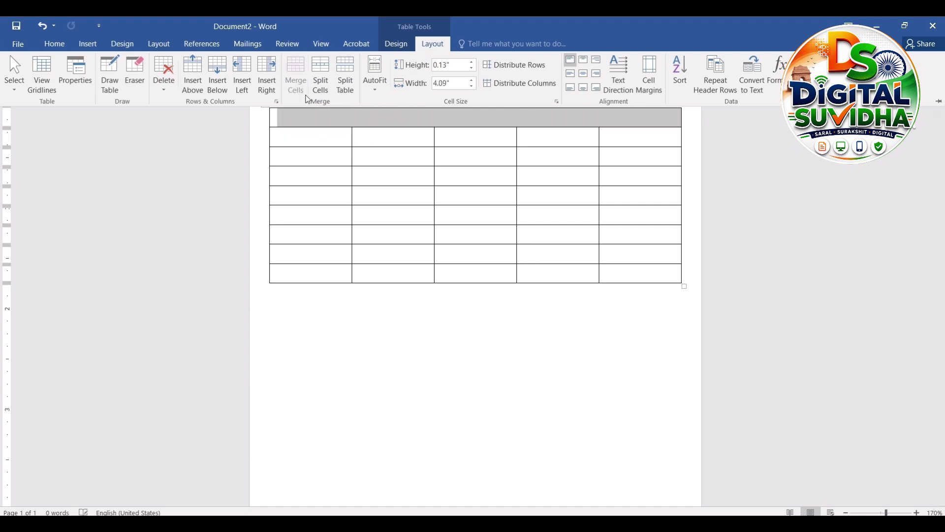
pyautogui.click(840, 224)
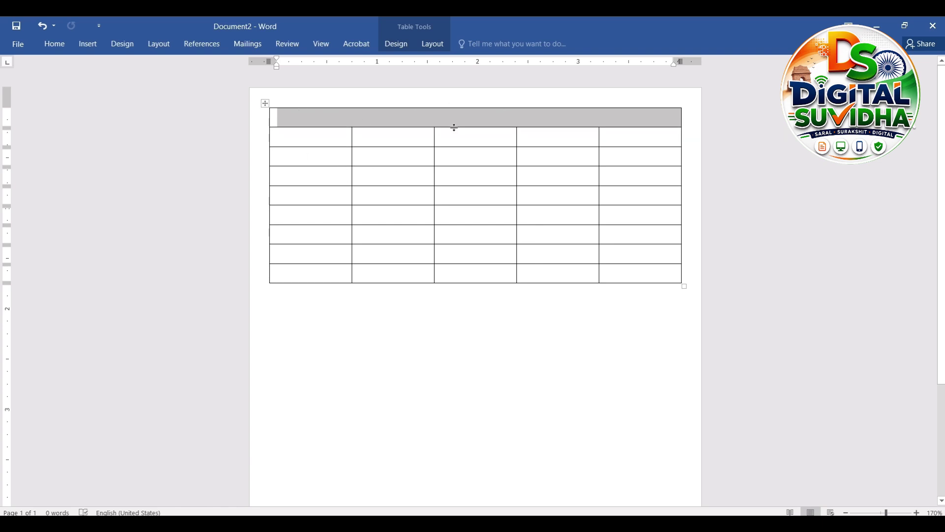
pyautogui.moveTo(458, 127); pyautogui.dragTo(465, 276)
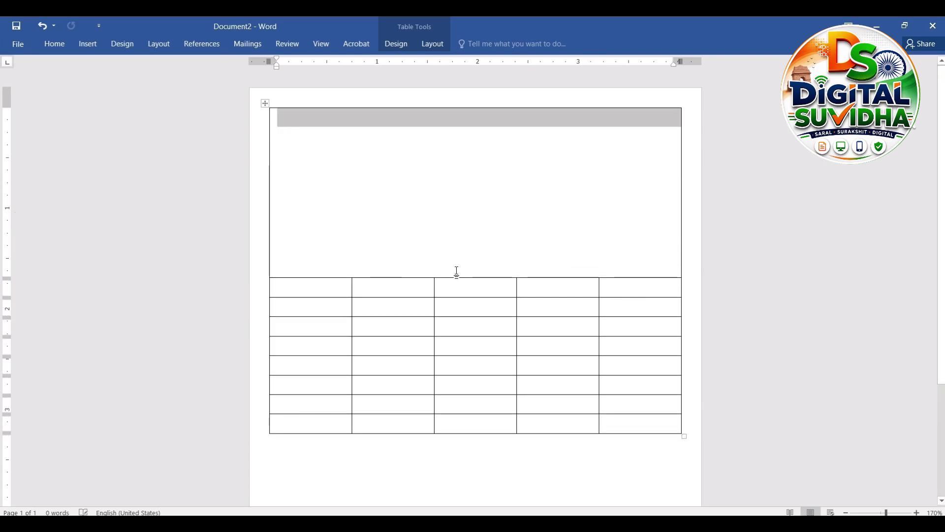
# - Enter the "Gst No:-" label with the GST number, "Tax Invoice" and a dotted "Date:-" placeholder with slashes, spaced across the merged cell's first line
pyautogui.click(307, 118)
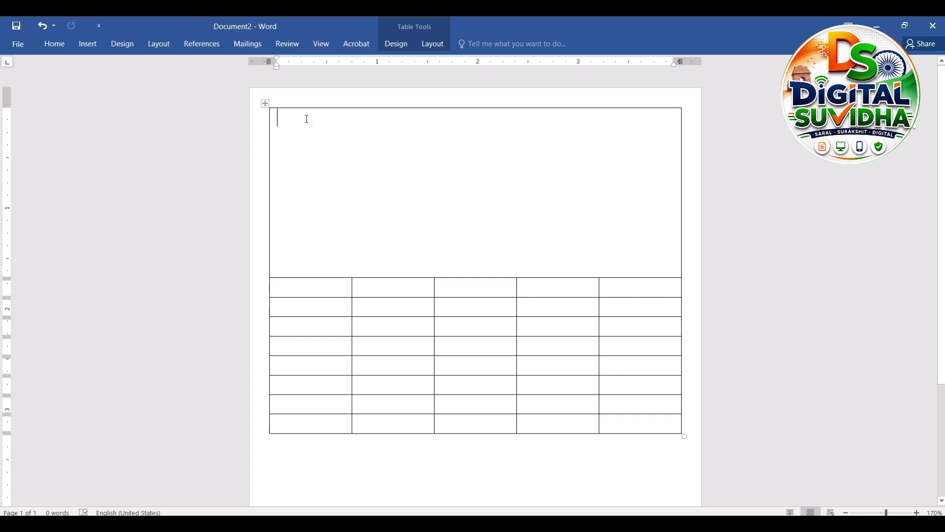
pyautogui.write('Gst')
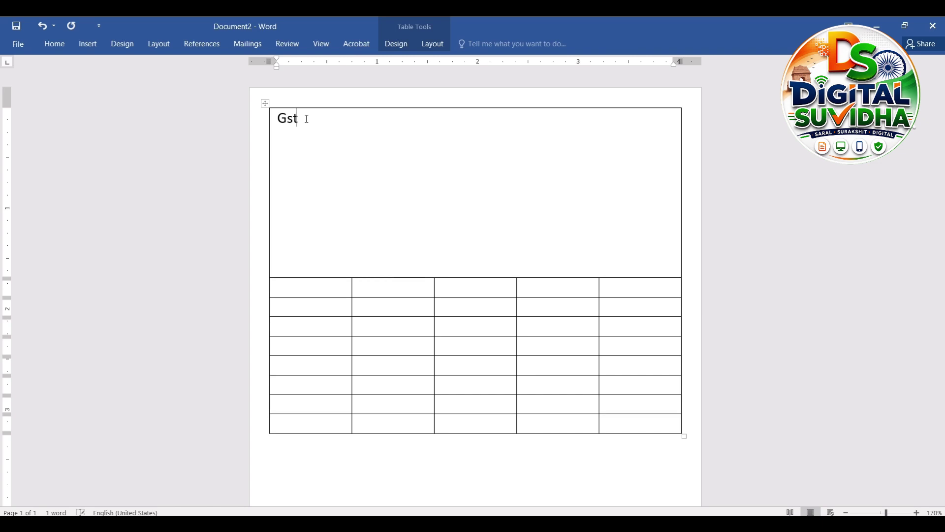
pyautogui.write(' No:-123')
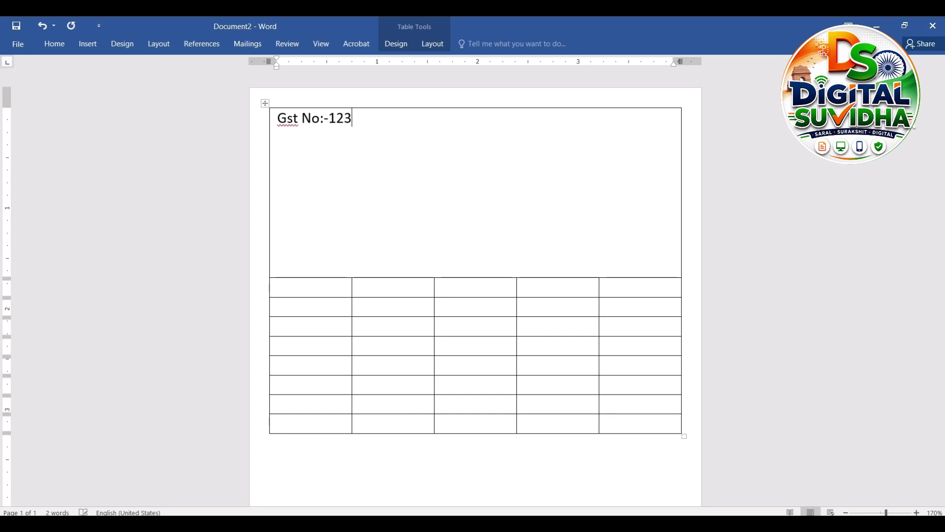
pyautogui.write('456     ')
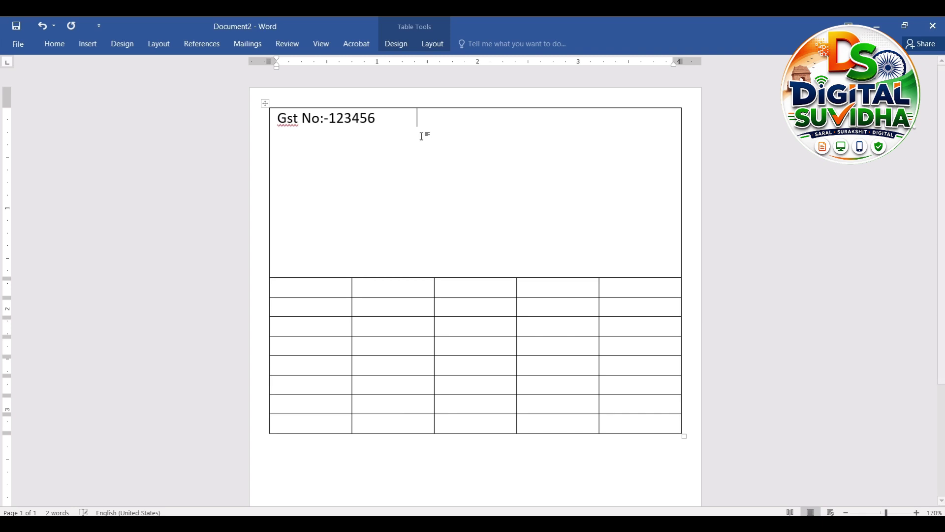
pyautogui.write('        Ta')
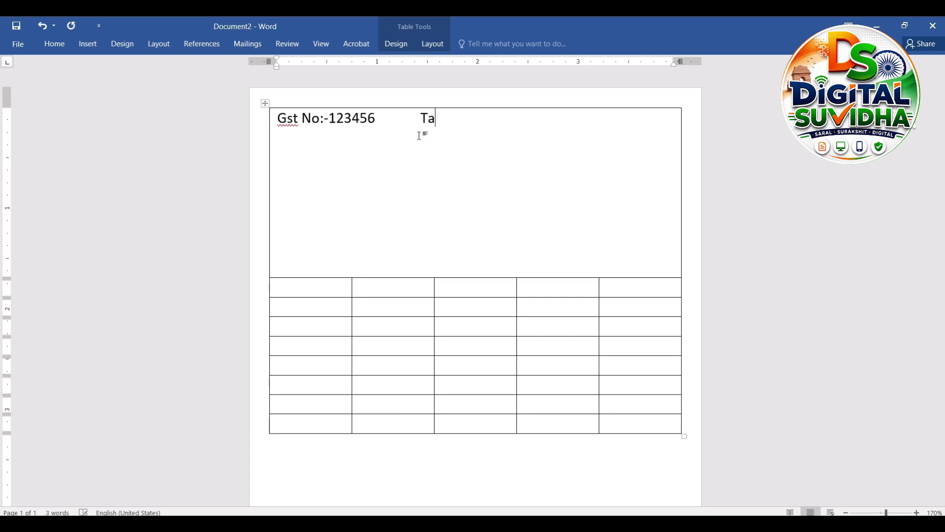
pyautogui.write('x Invoice                          Date')
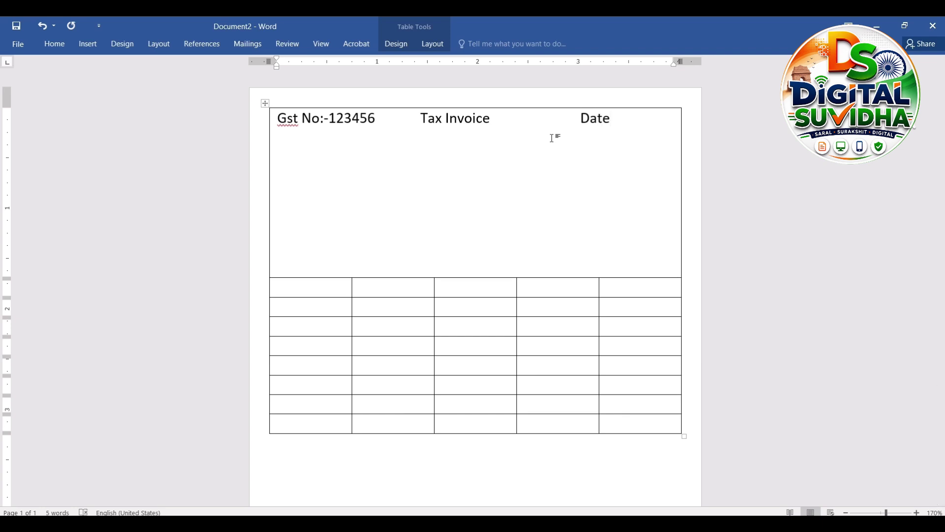
pyautogui.write(':-......./.....')
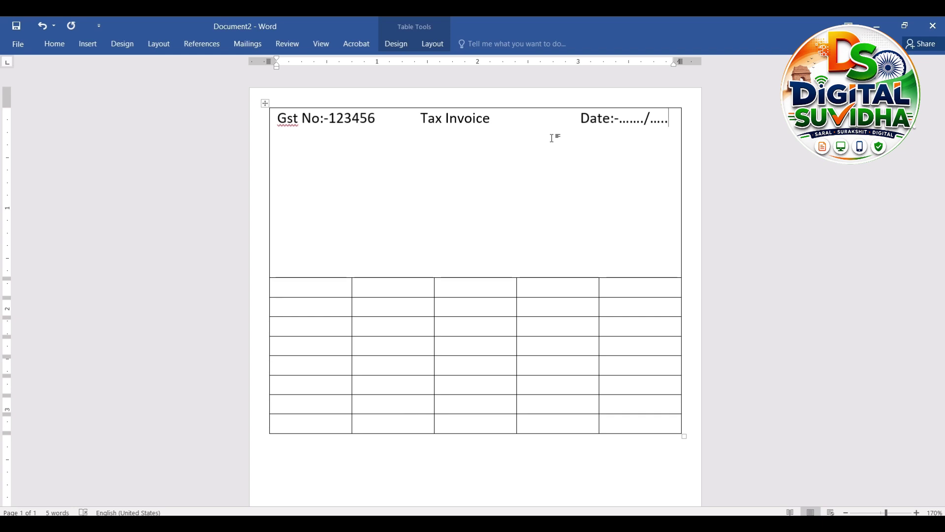
pyautogui.write('/')
pyautogui.write('.......')
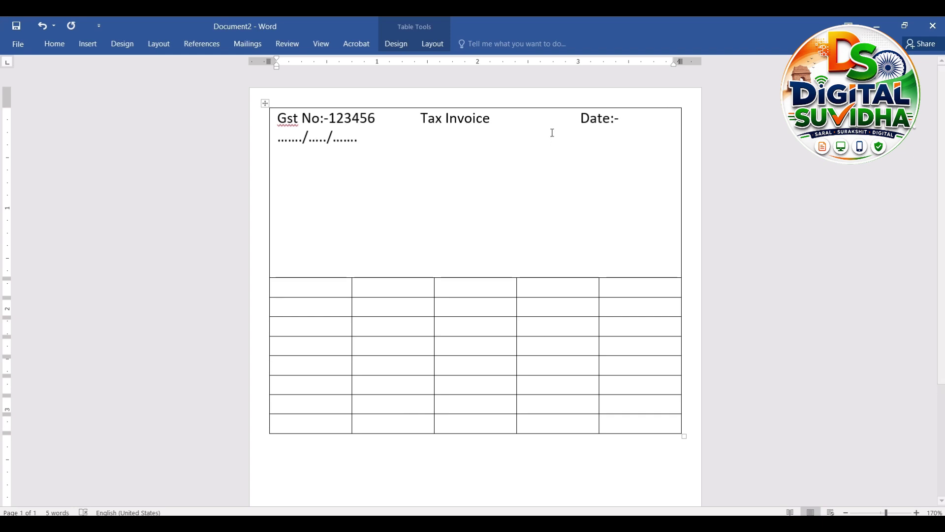
# - Delete surplus spaces before "Date:-" so that the label and its dotted placeholder fit on the first line
pyautogui.click(582, 118)
pyautogui.press('BackSpace')
pyautogui.press('BackSpace')
pyautogui.press('BackSpace')
pyautogui.press('BackSpace')
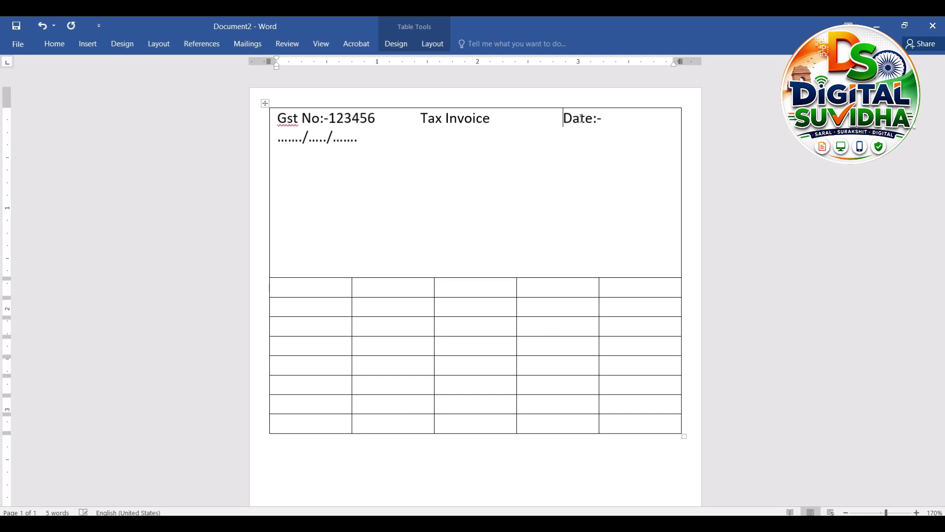
pyautogui.press('BackSpace')
pyautogui.press('BackSpace')
pyautogui.press('BackSpace')
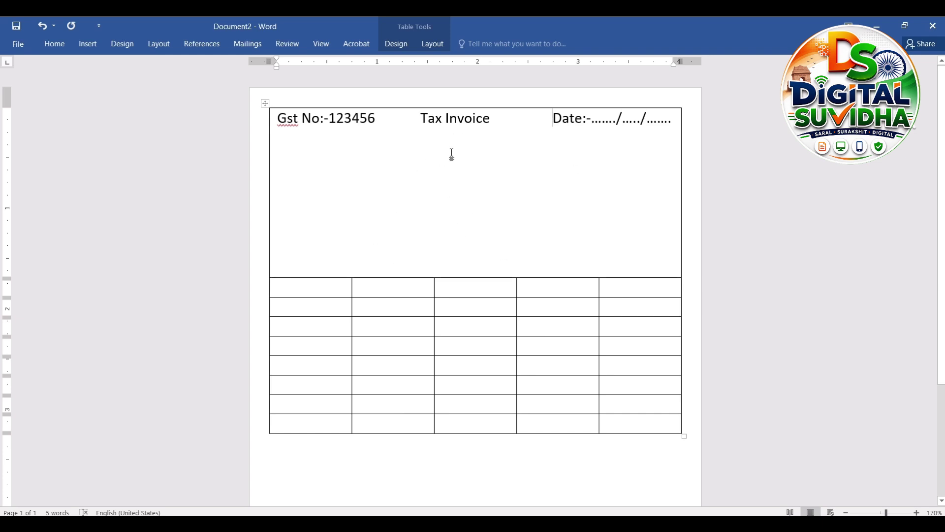
# - Make the "Tax Invoice" text in the header cell bold
pyautogui.moveTo(490, 118); pyautogui.dragTo(430, 123)
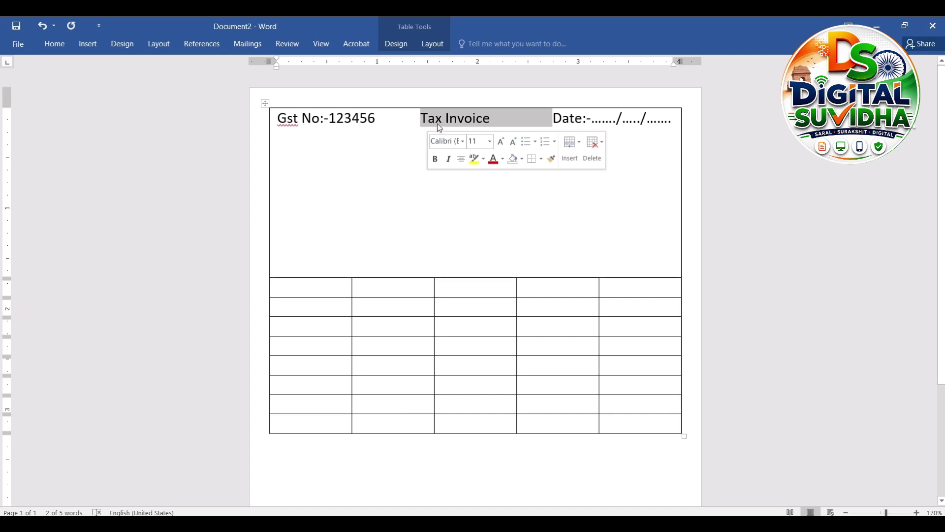
pyautogui.hotkey('ctrl', 'b')
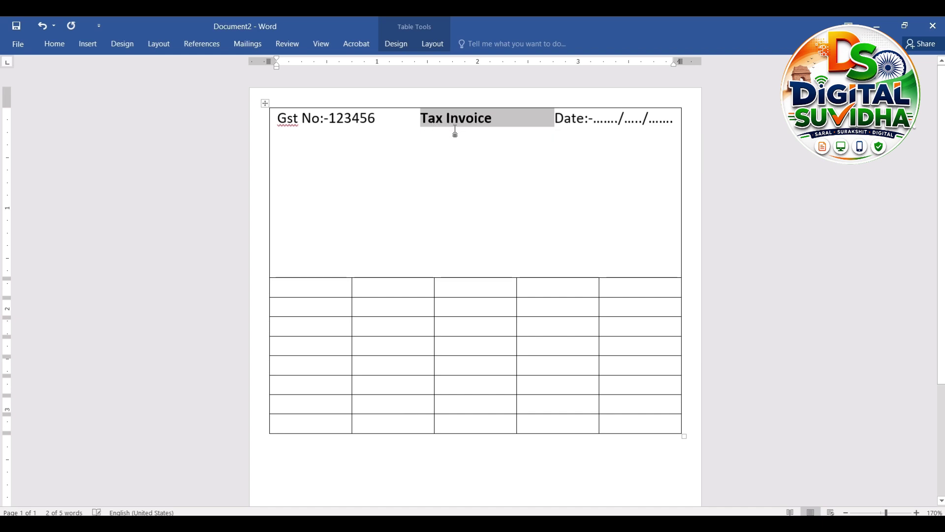
pyautogui.click(442, 151)
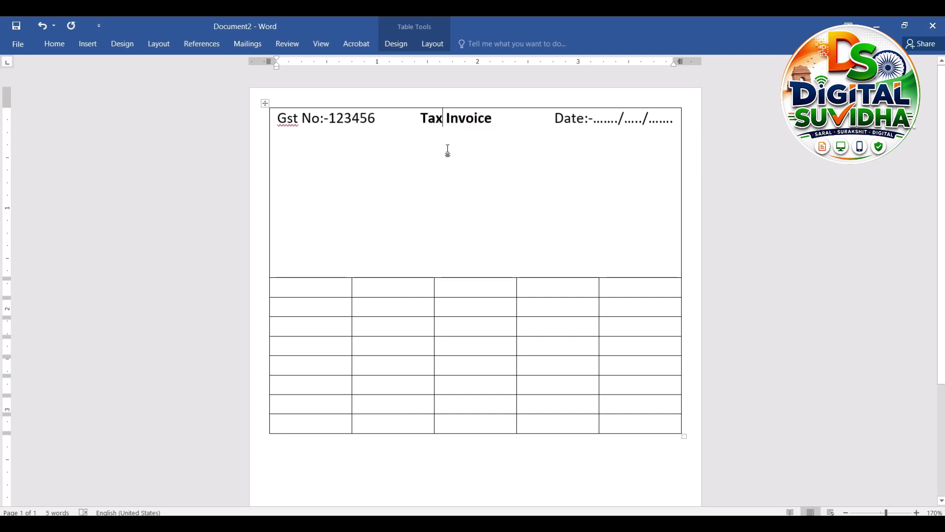
# - Enter the company name "Aryan Enterprises Pvt.Ltd" on a new line below the GST, Tax Invoice and date line
pyautogui.click(675, 121)
pyautogui.press('Return')
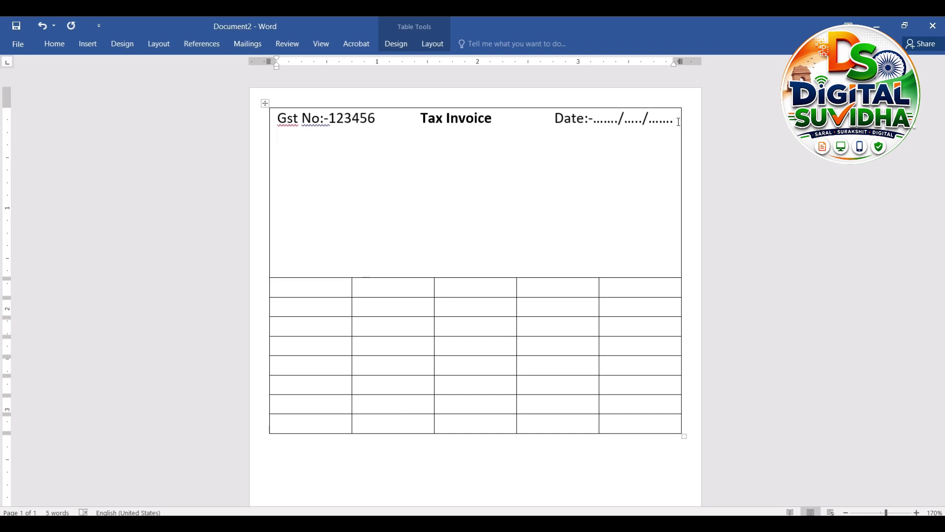
pyautogui.write('Aryan Ente')
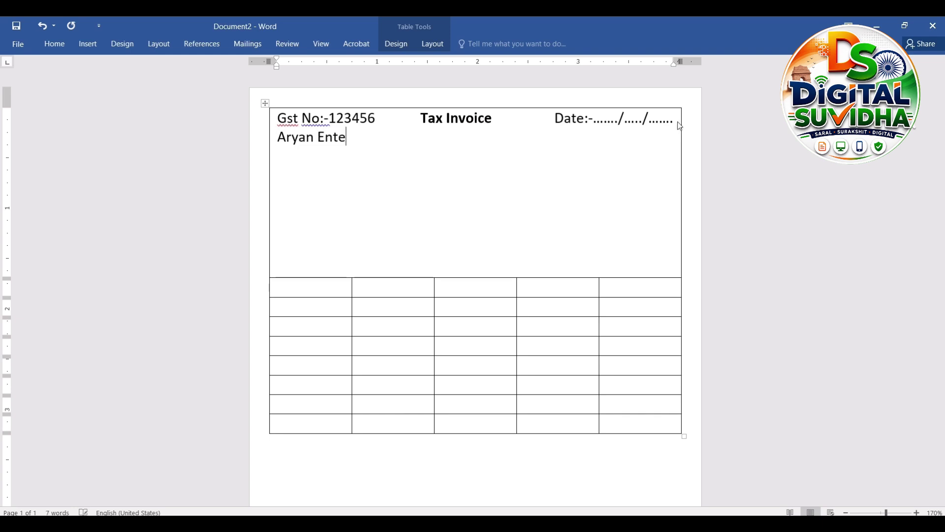
pyautogui.write('rpri')
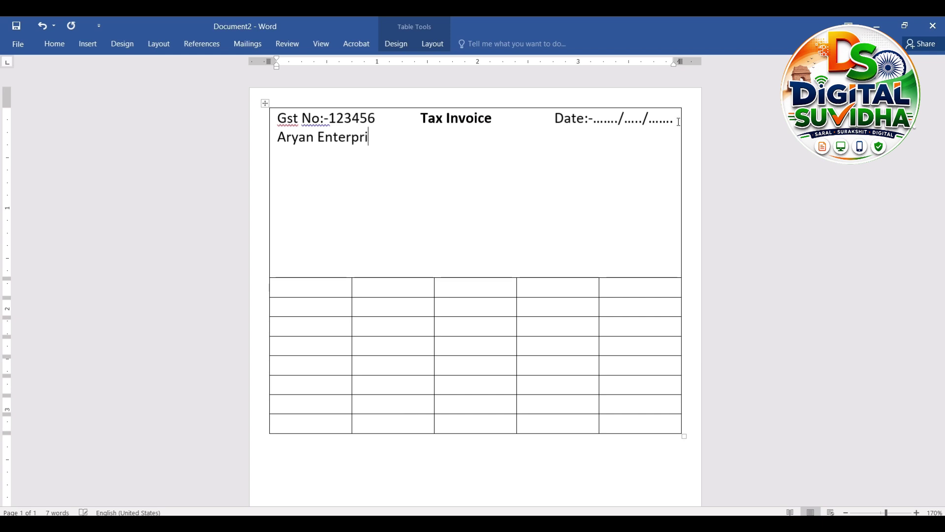
pyautogui.write('ses Pvt.Ltd')
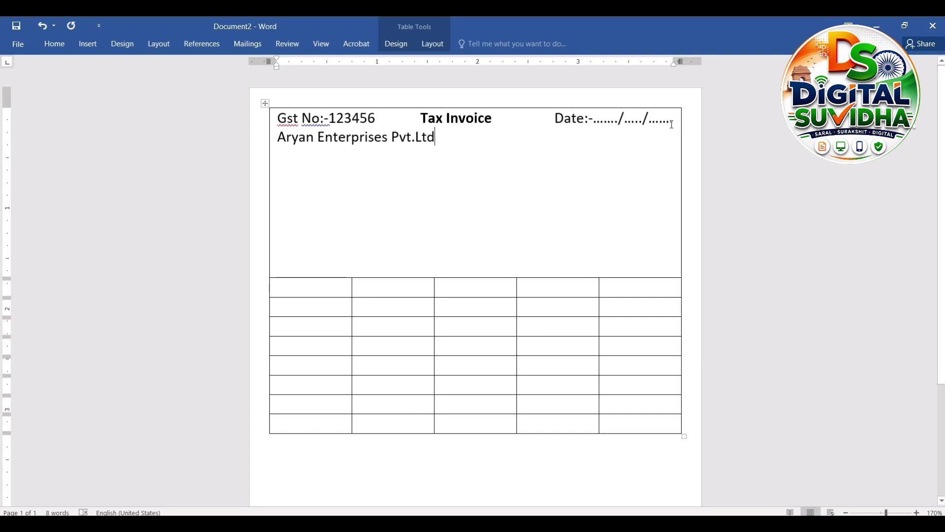
# - Centre the company name line and set its font to Arial Black
pyautogui.moveTo(443, 142); pyautogui.dragTo(286, 147)
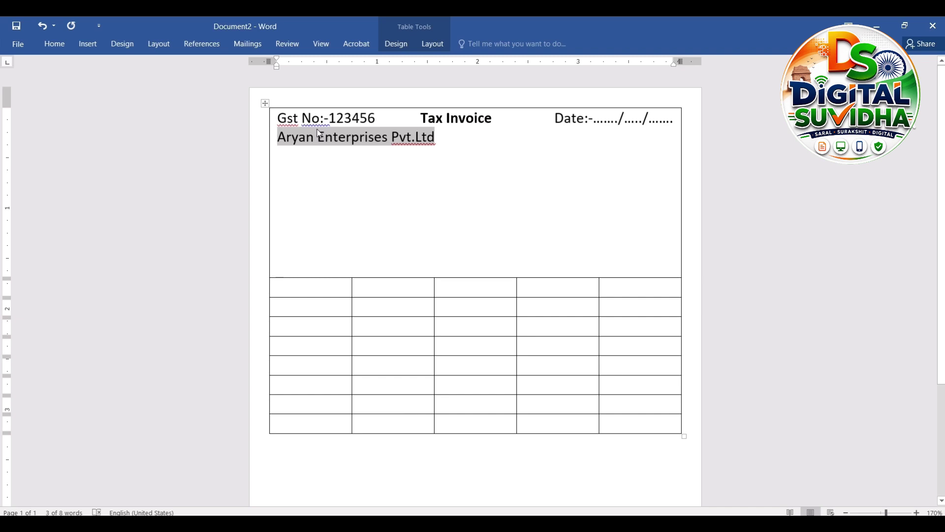
pyautogui.click(54, 44)
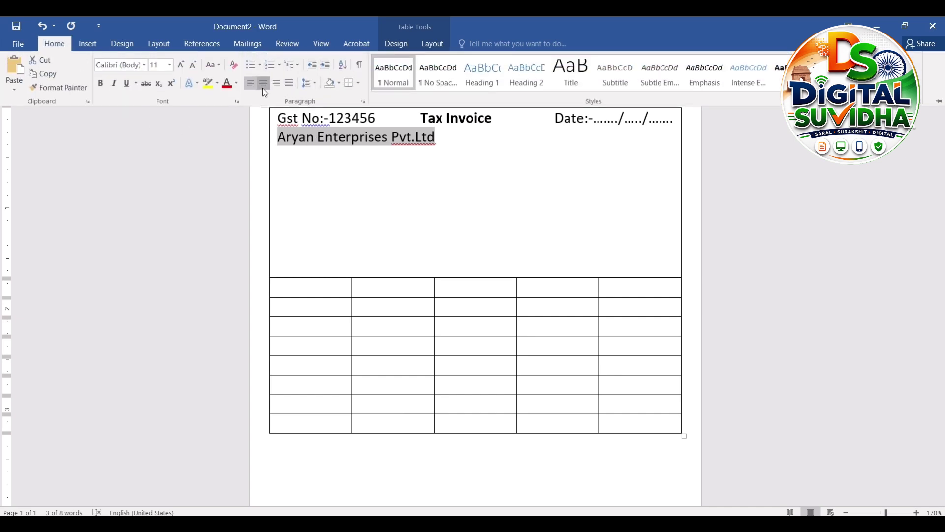
pyautogui.click(263, 88)
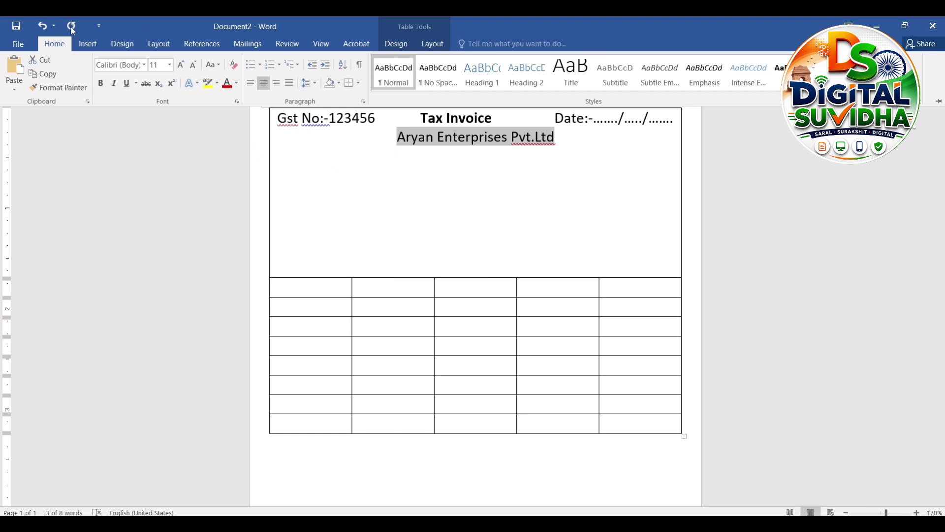
pyautogui.click(143, 70)
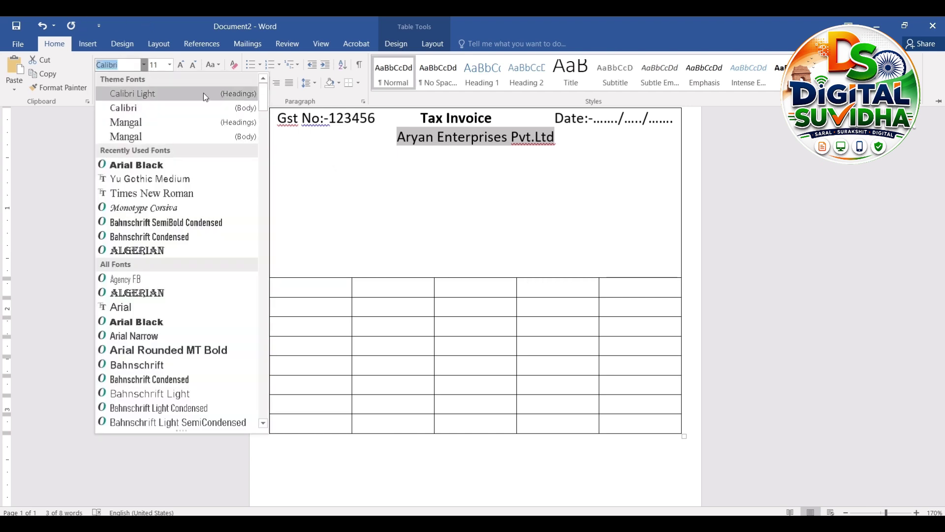
pyautogui.click(209, 163)
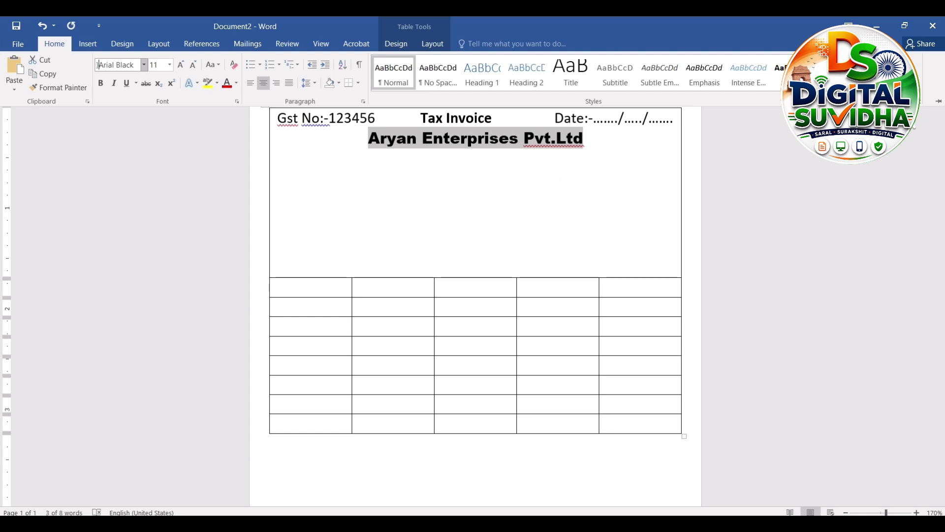
# - Enlarge the company name's font in one-point increments until it nearly spans the full width of the header cell
pyautogui.moveTo(597, 149); pyautogui.dragTo(351, 139)
pyautogui.hotkey('ctrl', ']')
pyautogui.hotkey('ctrl', ']')
pyautogui.hotkey('ctrl', ']')
pyautogui.hotkey('ctrl', ']')
pyautogui.hotkey('ctrl', ']')
pyautogui.hotkey('ctrl', ']')
pyautogui.hotkey('ctrl', ']')
pyautogui.hotkey('ctrl', ']')
pyautogui.hotkey('ctrl', ']')
pyautogui.hotkey('ctrl', ']')
pyautogui.hotkey('ctrl', ']')
pyautogui.hotkey('ctrl', ']')
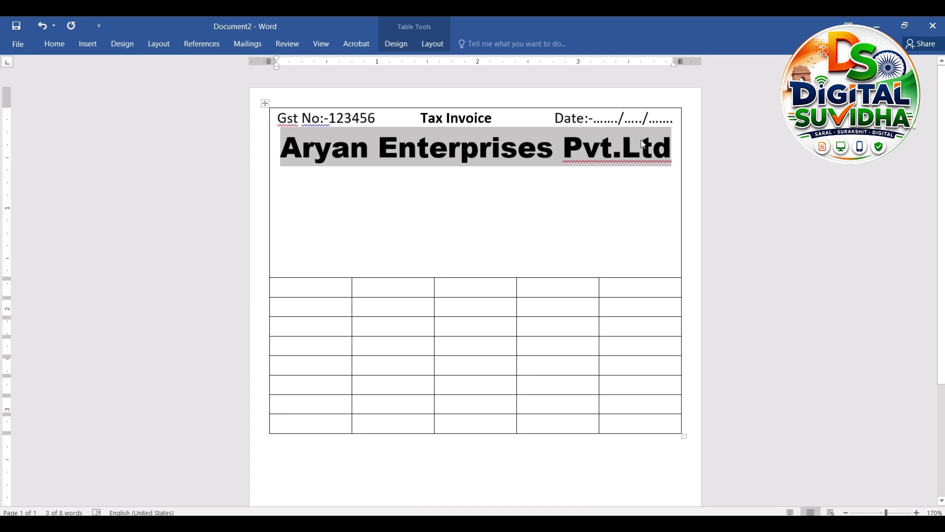
# - Start a new line below the company name in the header cell and open the insertion commands
pyautogui.click(693, 143)
pyautogui.press('Return')
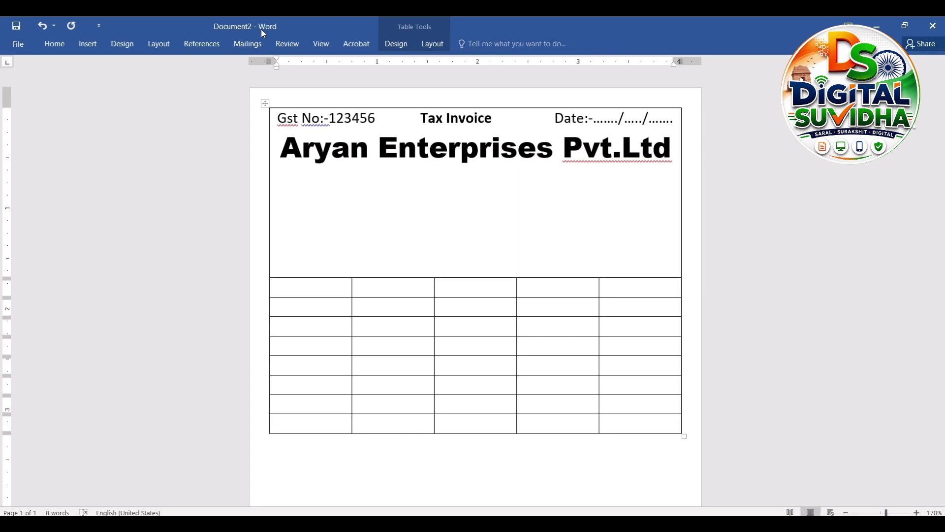
pyautogui.click(93, 48)
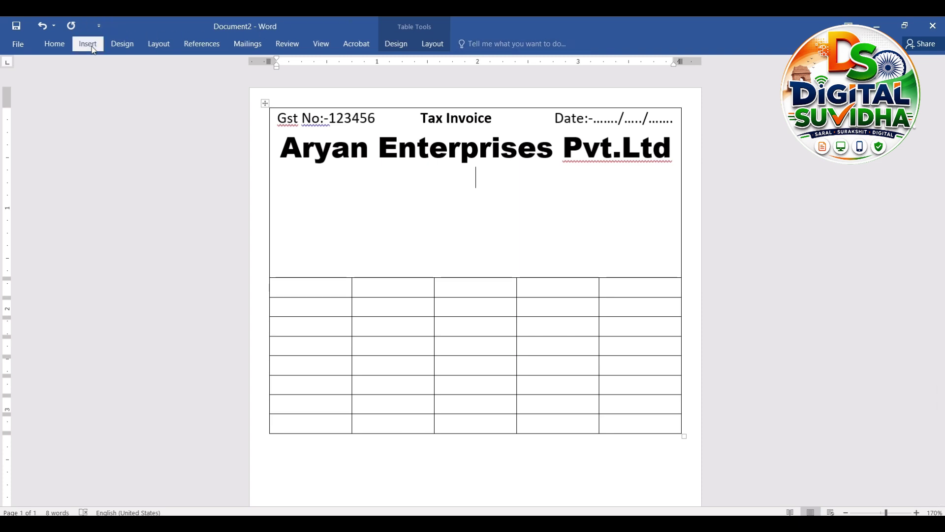
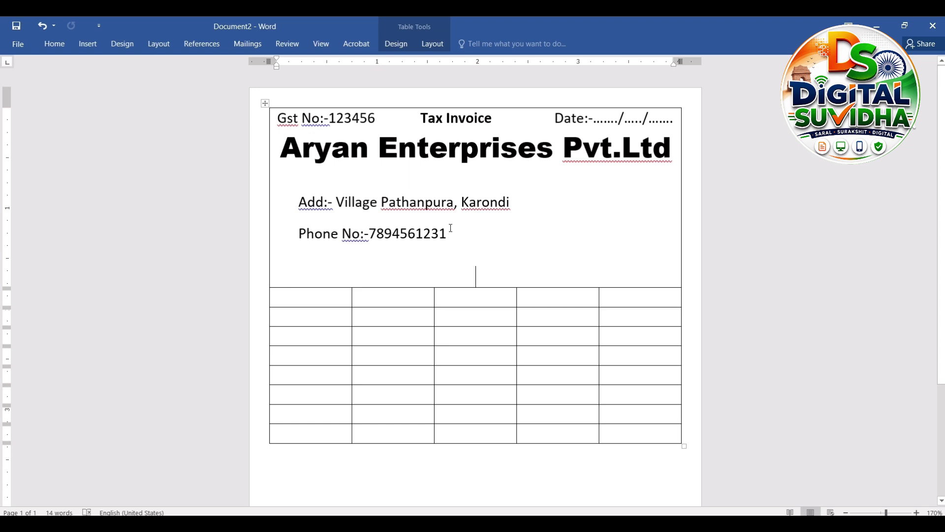
# - Move the address and phone text box up so it sits closer beneath the company name
pyautogui.click(463, 225)
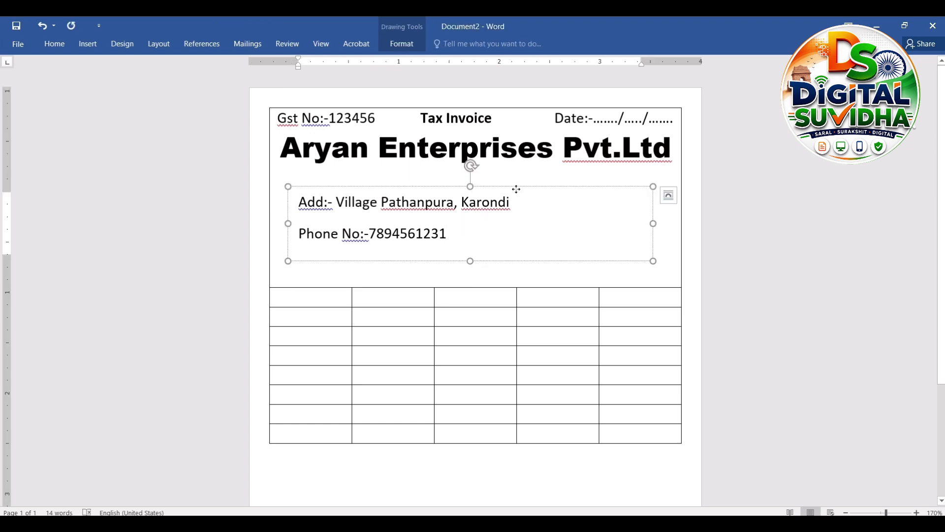
pyautogui.moveTo(515, 189); pyautogui.dragTo(513, 178)
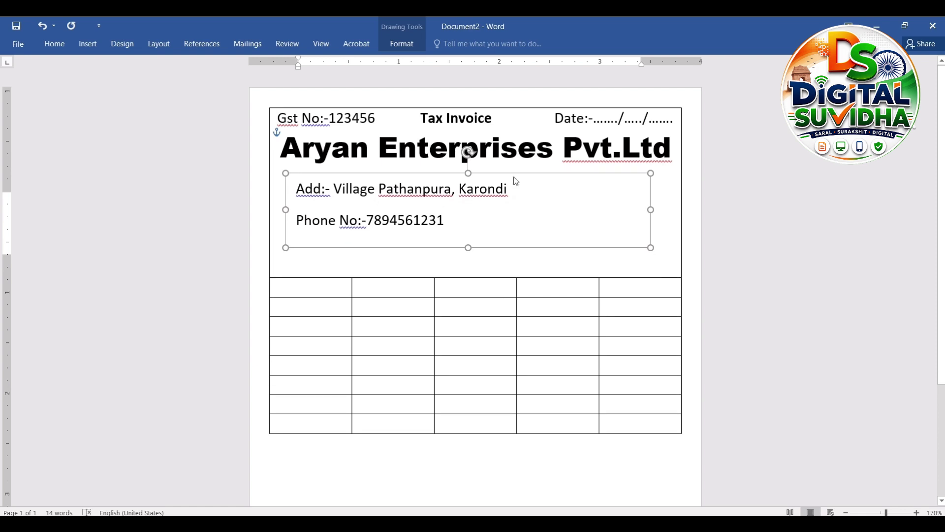
pyautogui.click(512, 213)
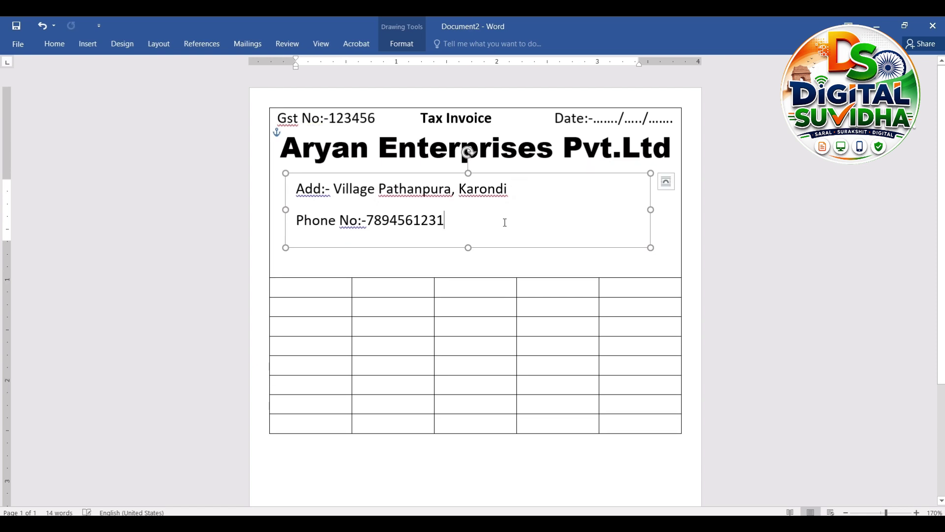
pyautogui.click(660, 232)
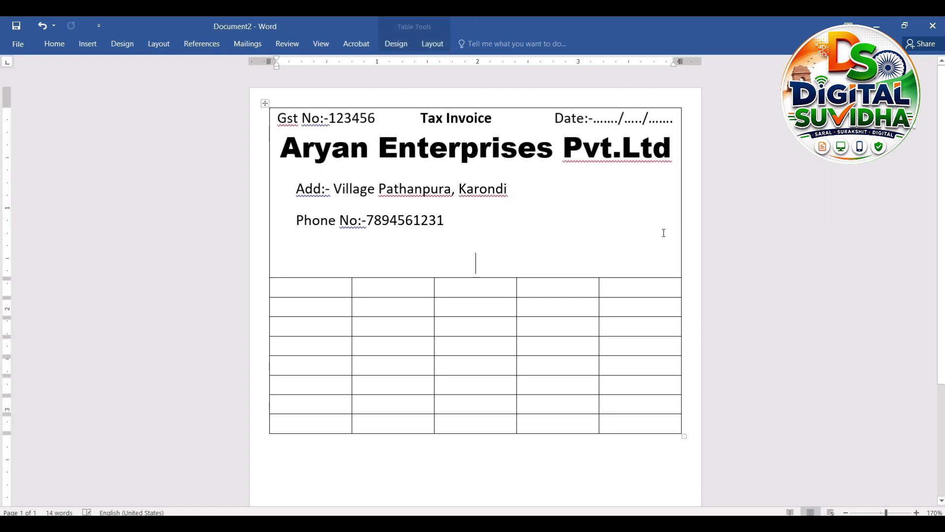
# - Set the address and phone text box's text wrapping to In Front of Text and return to the header cell
pyautogui.click(474, 222)
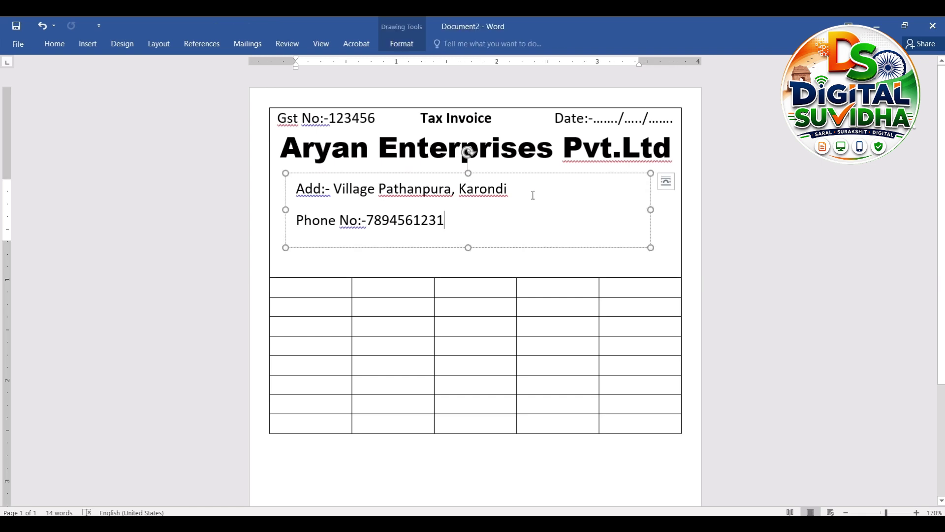
pyautogui.moveTo(440, 222); pyautogui.dragTo(295, 189)
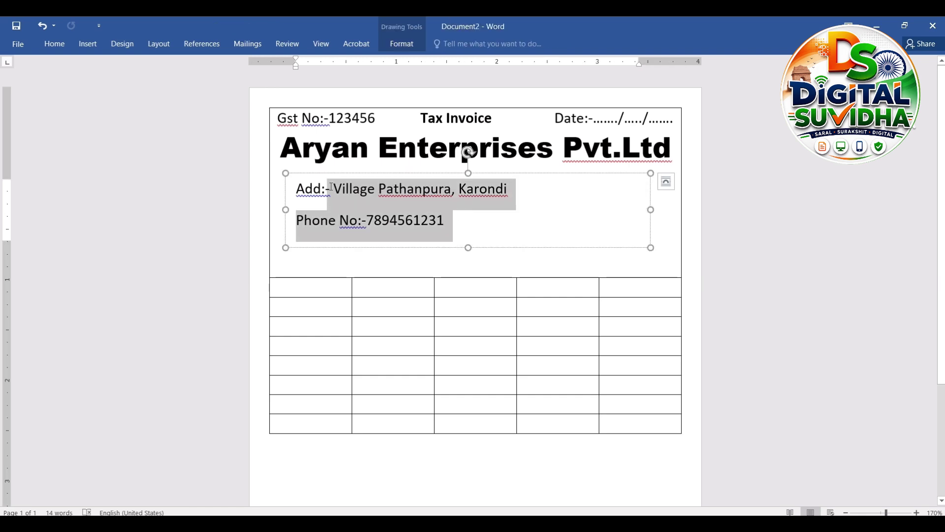
pyautogui.click(576, 191)
pyautogui.click(569, 173)
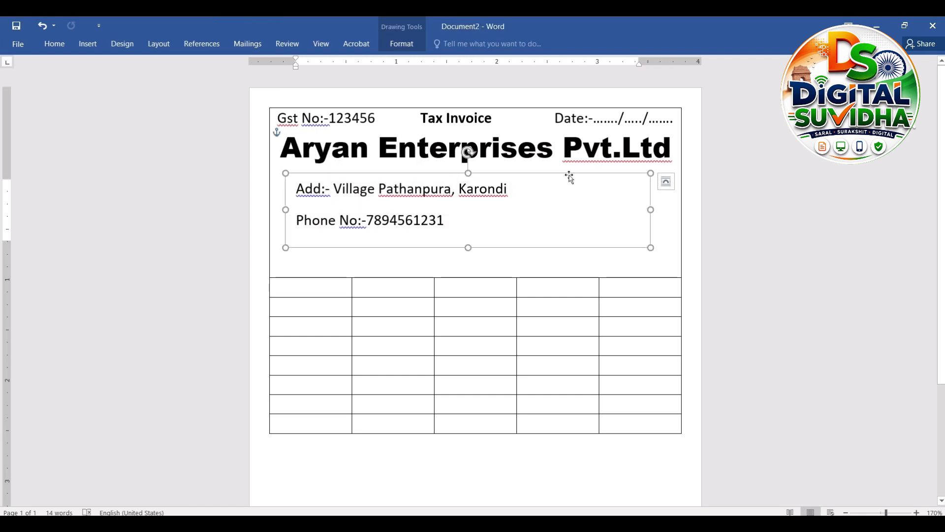
pyautogui.click(401, 43)
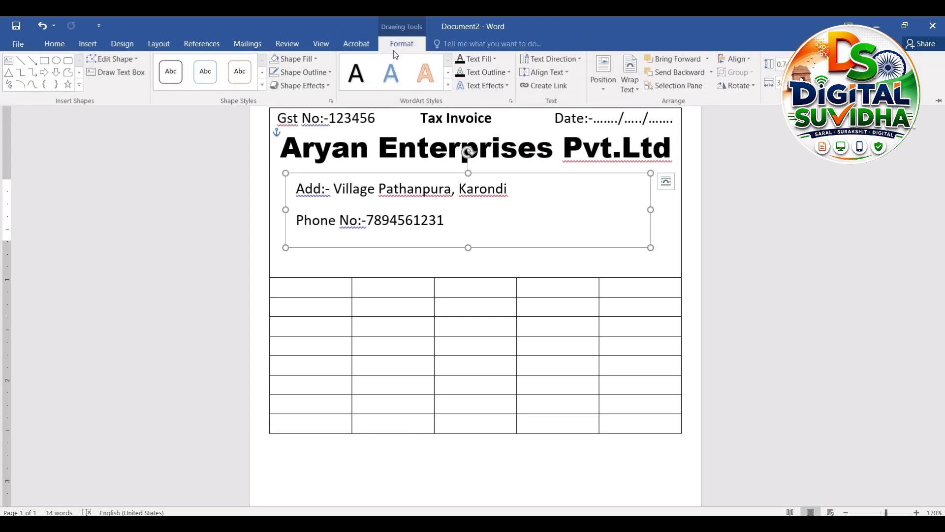
pyautogui.click(629, 83)
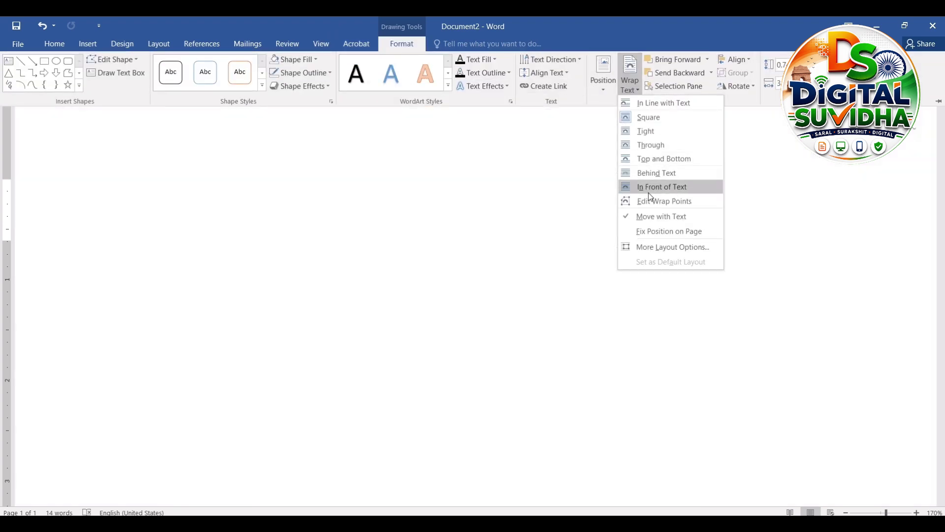
pyautogui.click(648, 192)
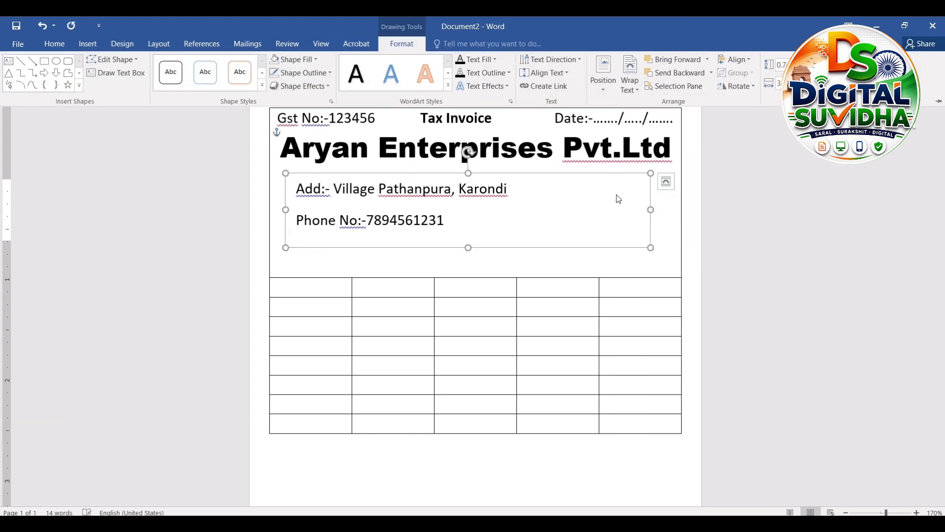
pyautogui.hotkey('ctrl', 'F1')
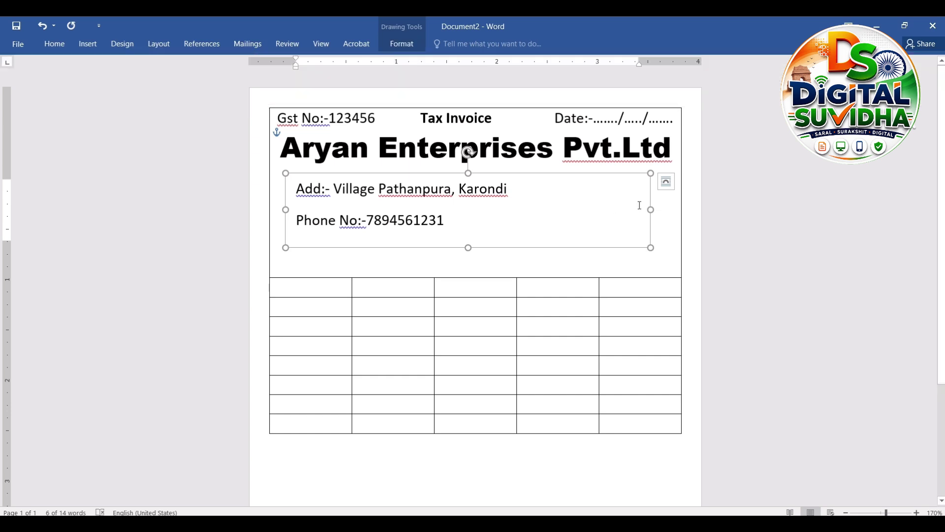
pyautogui.click(584, 200)
pyautogui.click(555, 199)
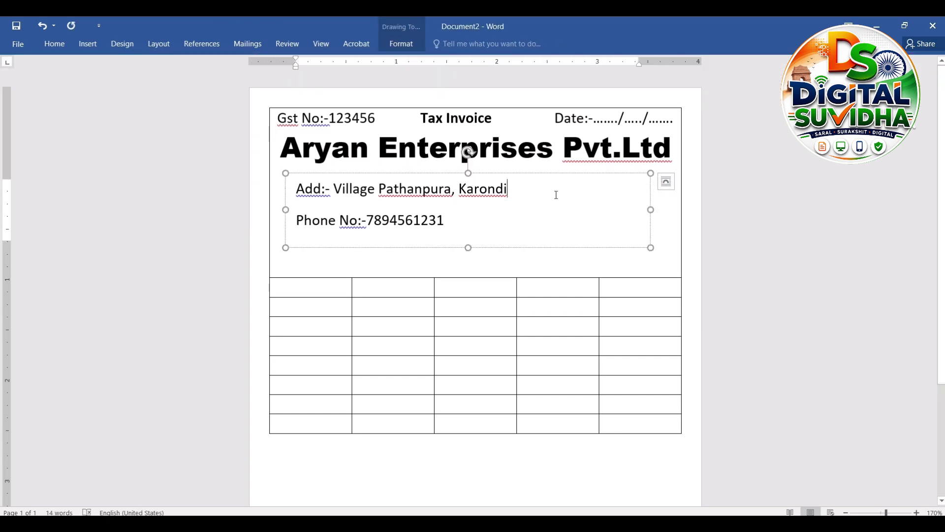
pyautogui.click(656, 215)
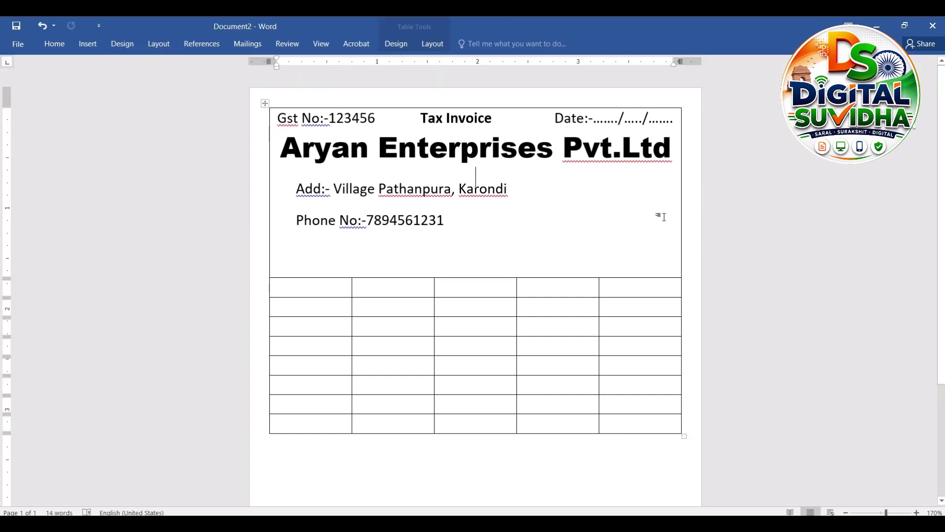
# - Remove the space after the address and phone paragraphs and centre both lines in their text box
pyautogui.click(502, 220)
pyautogui.moveTo(506, 228)
pyautogui.mouseDown()
pyautogui.moveTo(335, 189)
pyautogui.moveTo(275, 192)
pyautogui.mouseUp()
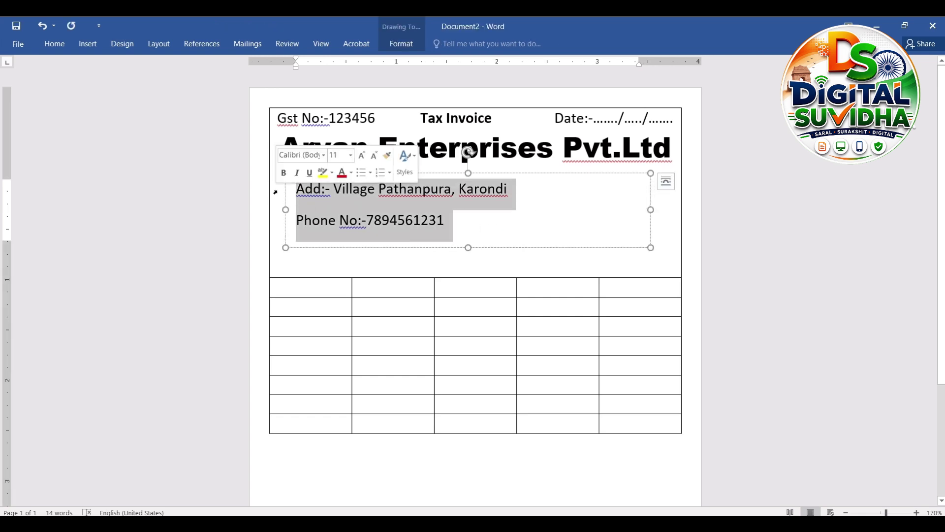
pyautogui.click(54, 44)
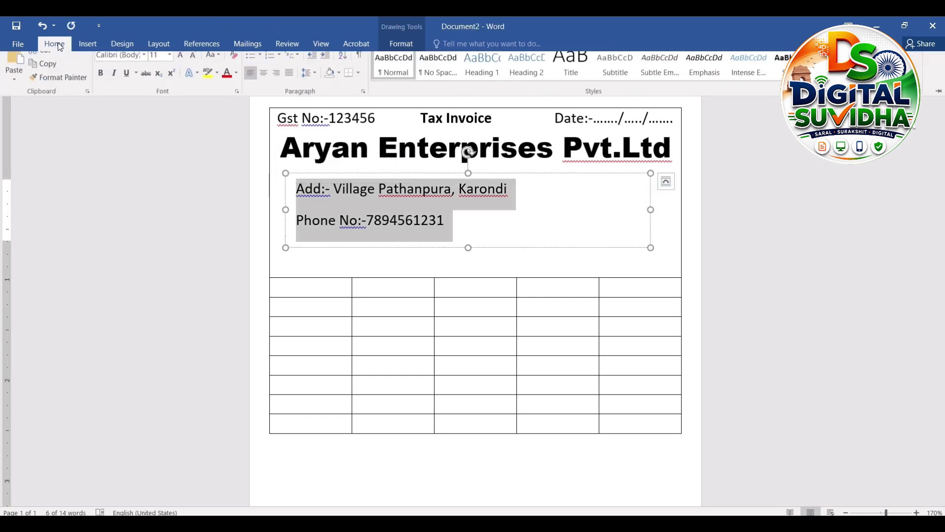
pyautogui.click(310, 84)
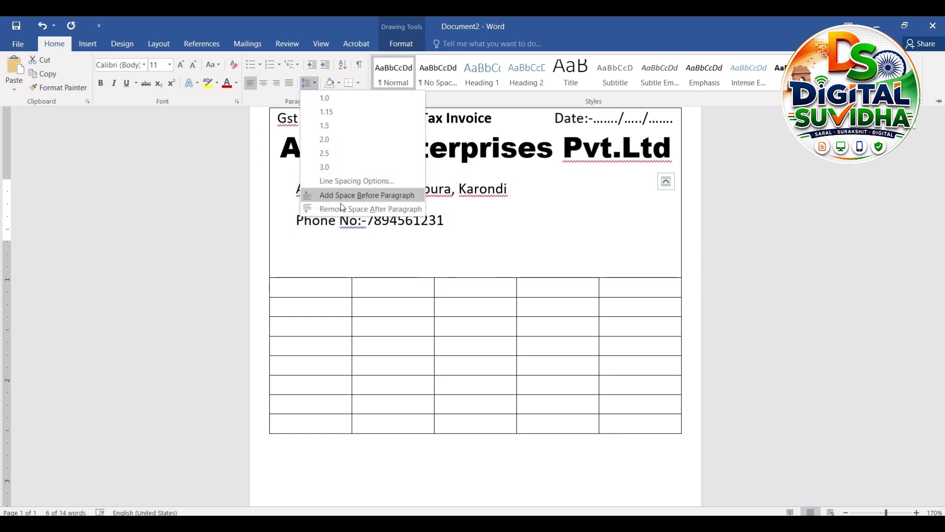
pyautogui.click(311, 209)
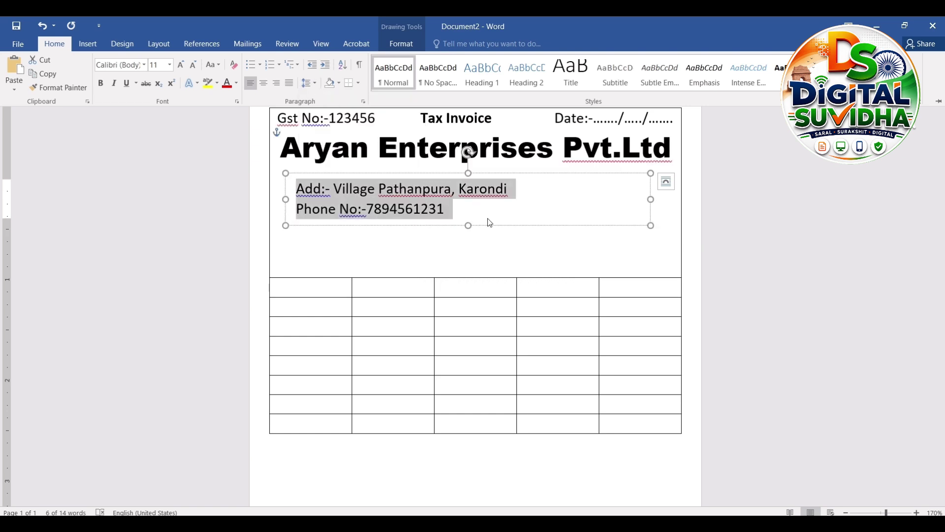
pyautogui.click(263, 82)
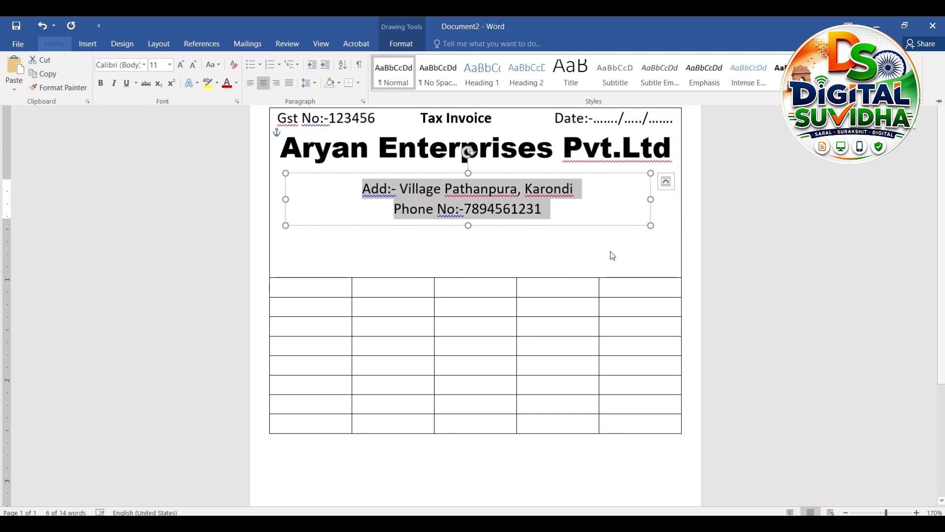
pyautogui.click(627, 226)
pyautogui.click(626, 238)
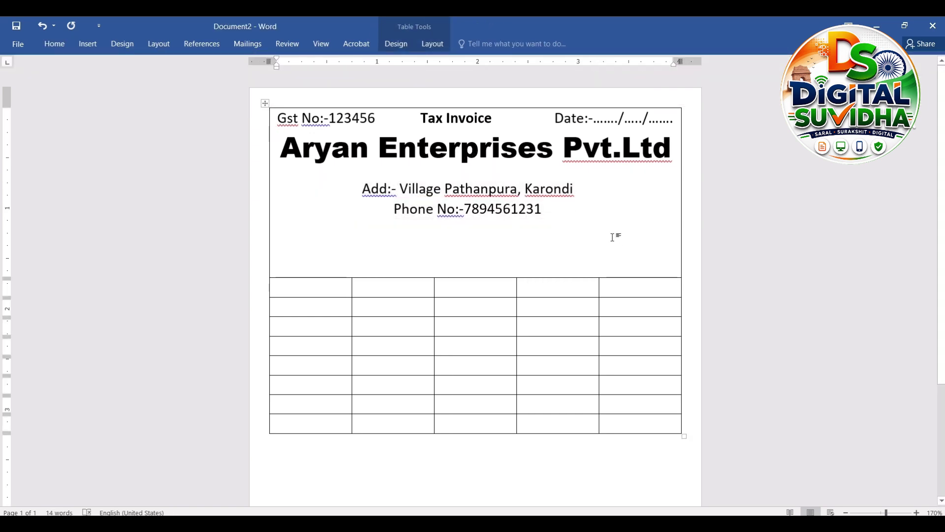
# - Add two blank lines in the header cell under the company name to place the insertion point beneath the address text box
pyautogui.click(649, 223)
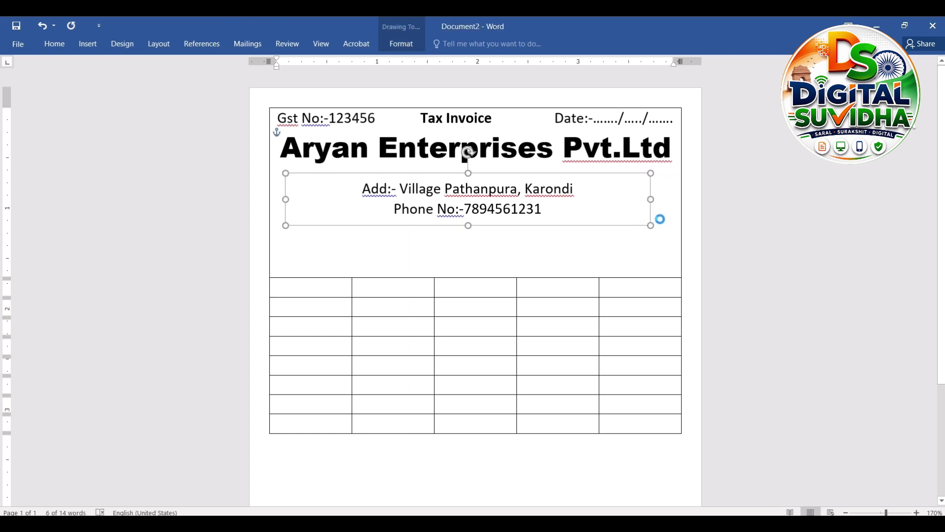
pyautogui.click(661, 220)
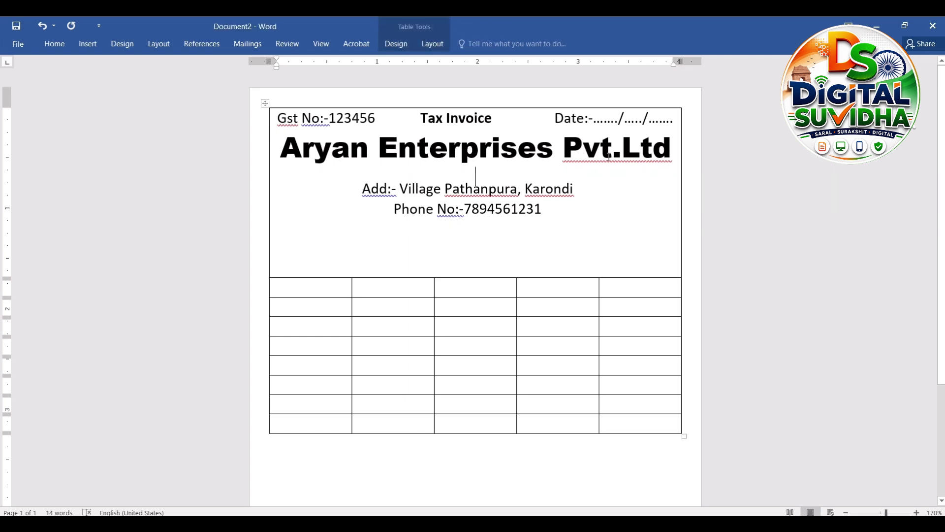
pyautogui.press('Return')
pyautogui.press('Return')
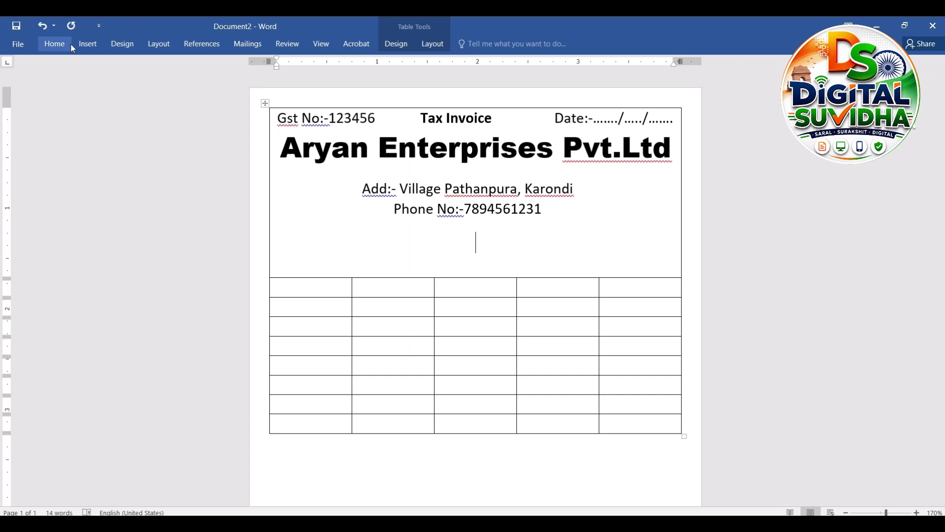
# - Insert a simple text box in the header cell and replace its placeholder text with "Name"
pyautogui.click(88, 44)
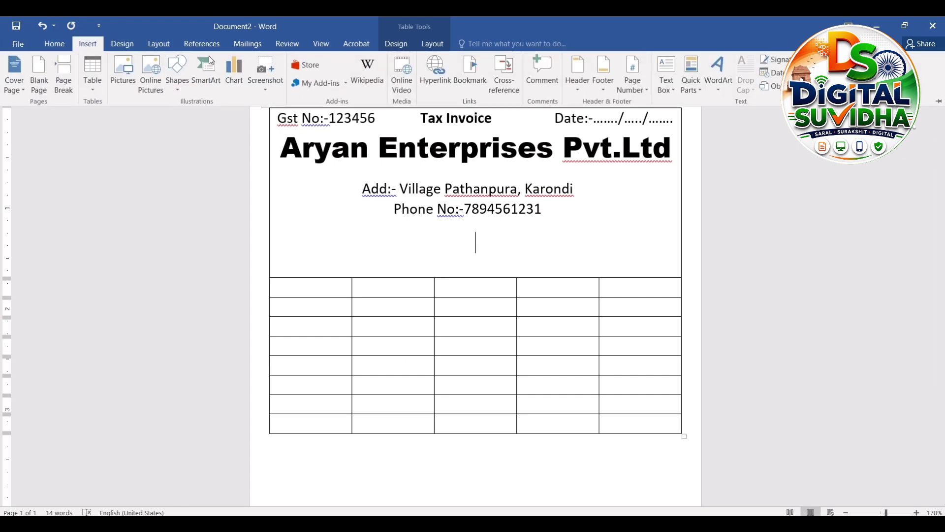
pyautogui.click(673, 82)
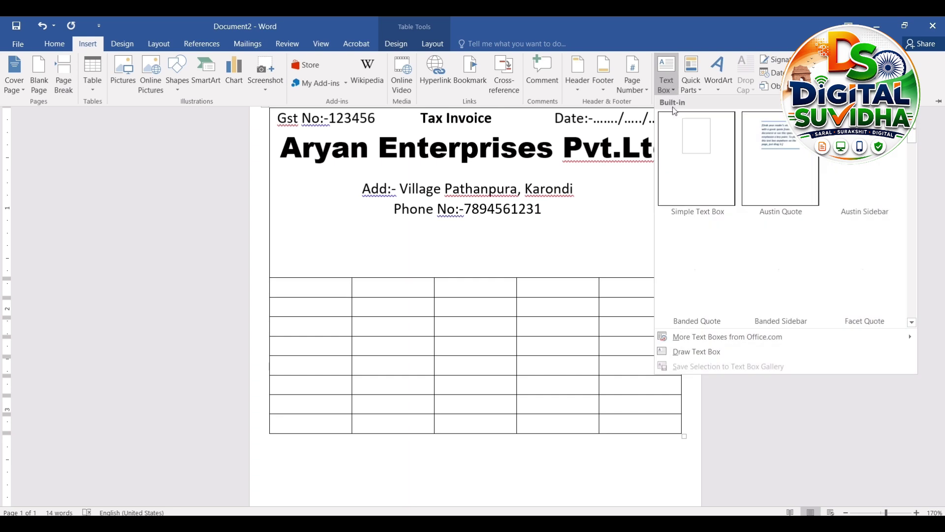
pyautogui.click(678, 156)
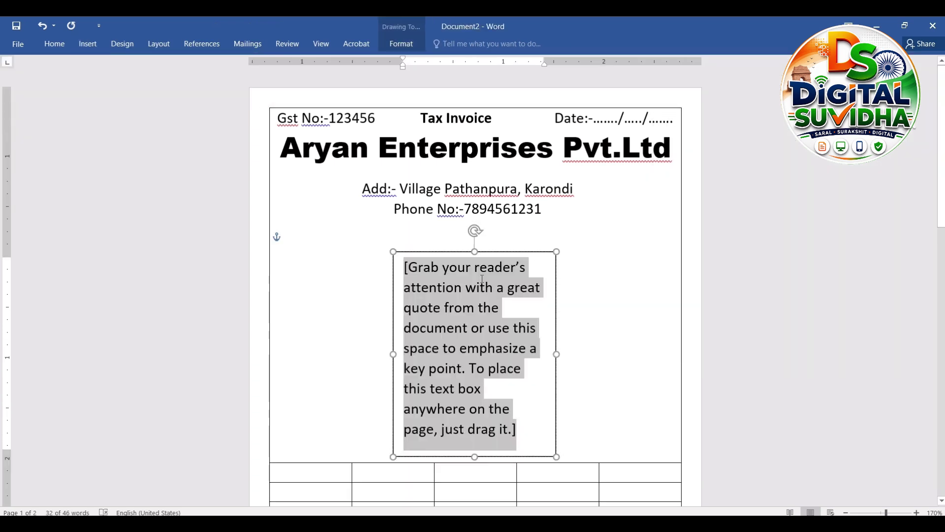
pyautogui.press('Delete')
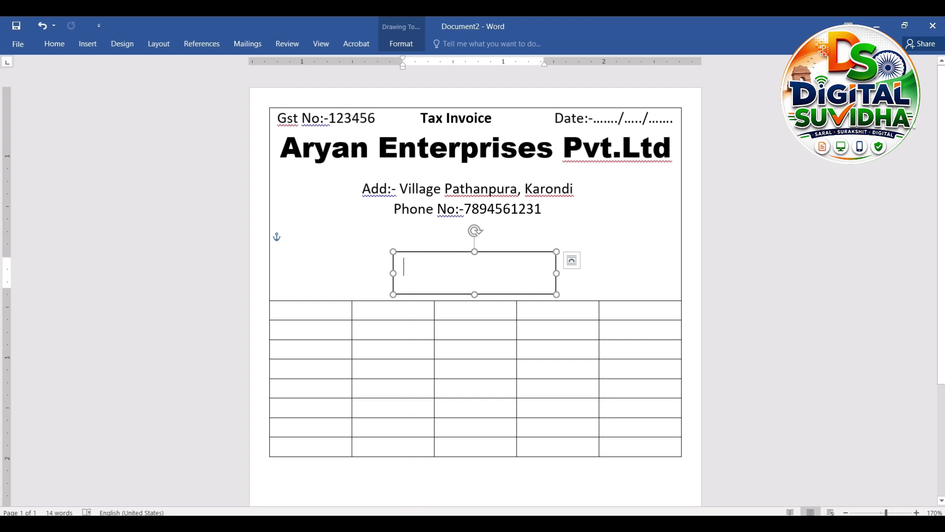
pyautogui.write('Name')
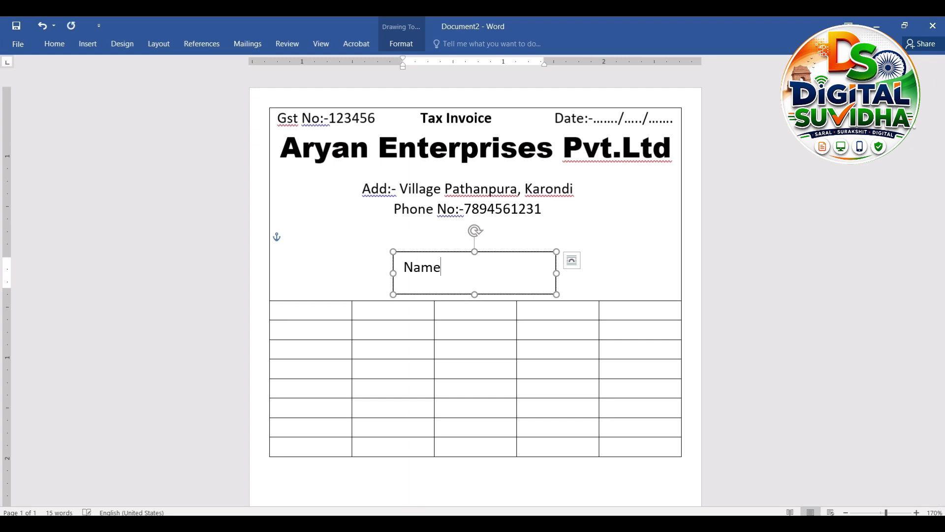
# - Move the Name text box directly beneath the phone line at the cell's left edge and widen it to nearly the full cell width
pyautogui.click(416, 250)
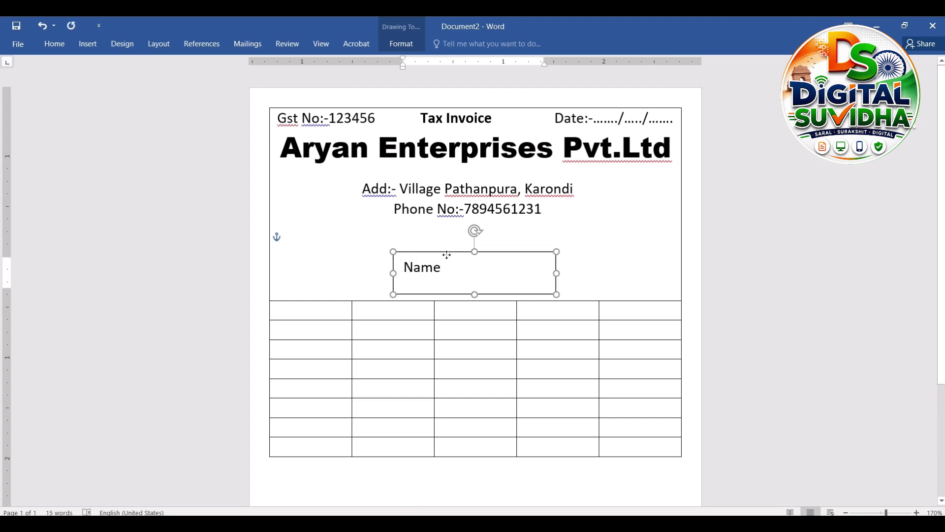
pyautogui.moveTo(416, 251); pyautogui.dragTo(339, 227)
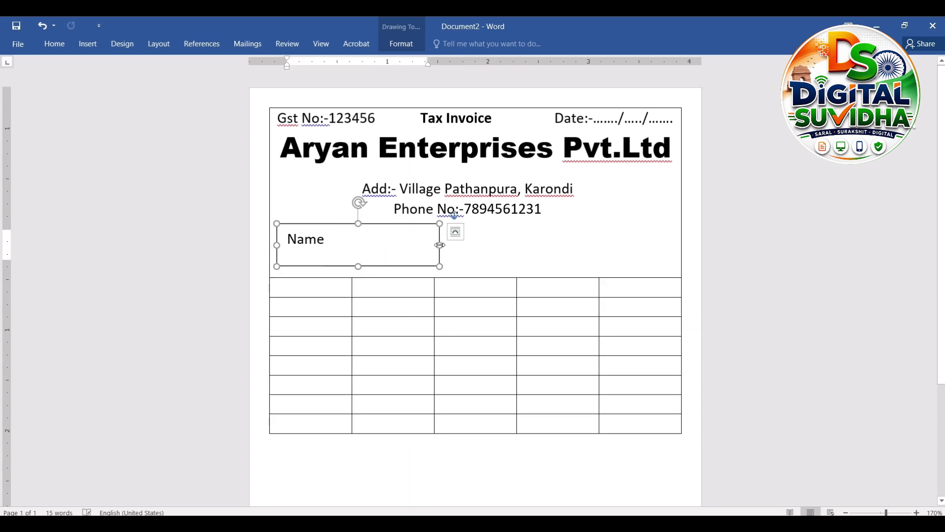
pyautogui.moveTo(440, 266); pyautogui.dragTo(672, 266)
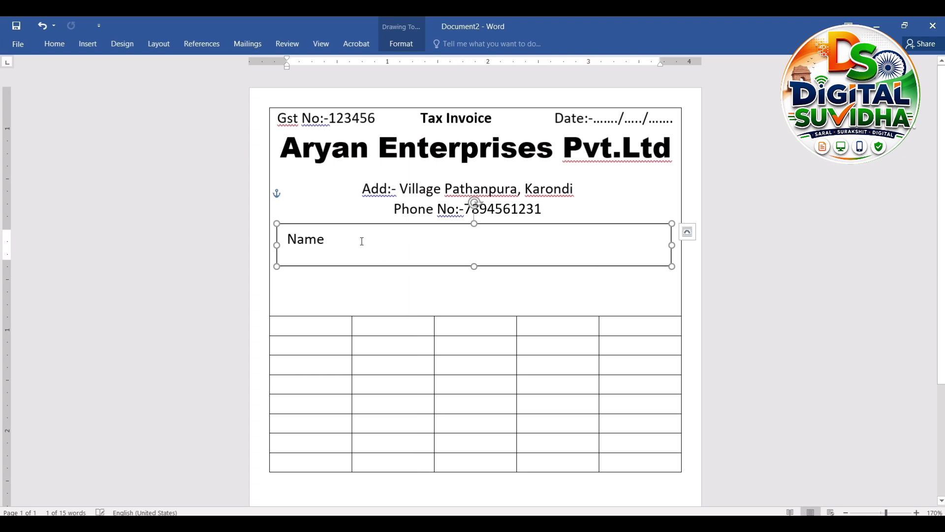
# - Complete the Name line with a colon and a dotted blank spanning the text box, and start a new line
pyautogui.write(':....')
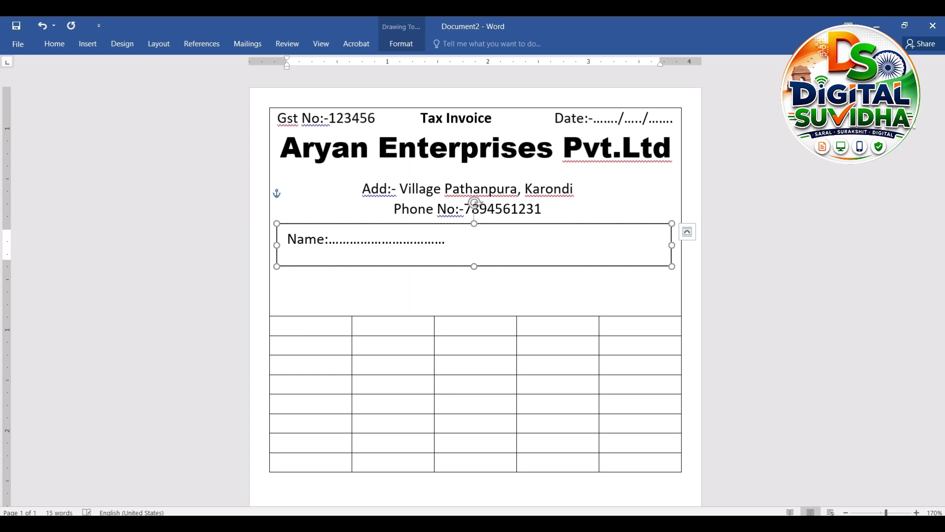
pyautogui.write('...................')
pyautogui.press('BackSpace')
pyautogui.press('Return')
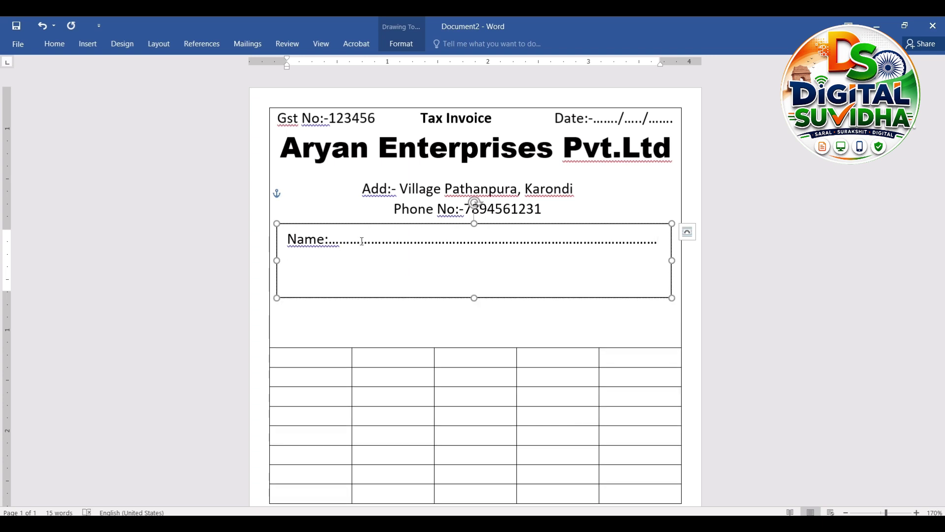
# - Add a line with dotted blanks for "Address:" and "Date:", and beneath it one for "Mob:" and "Email:"
pyautogui.write('Address:........')
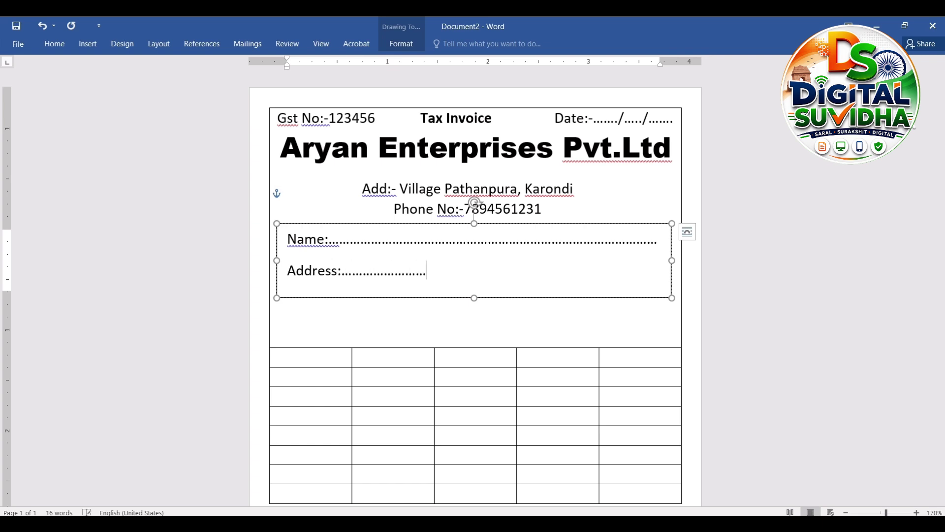
pyautogui.write('........................................Date:.........................')
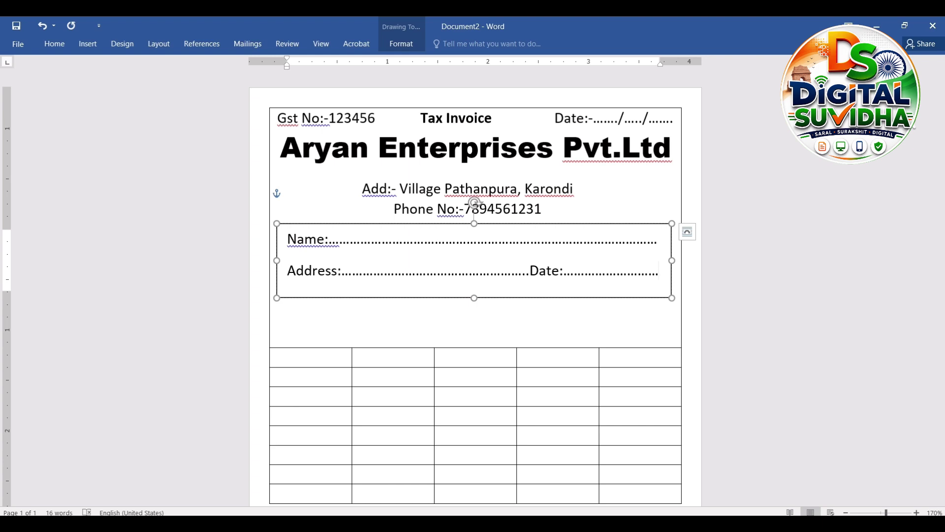
pyautogui.press('Return')
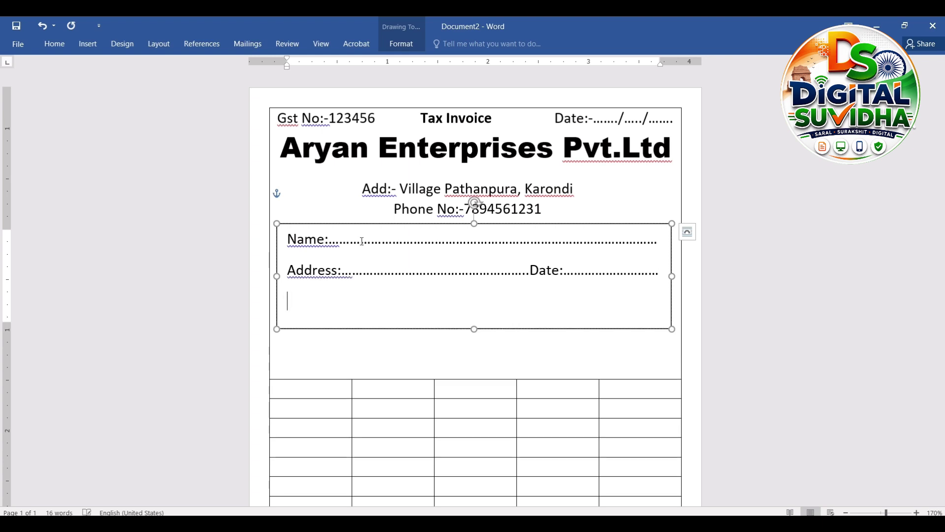
pyautogui.write('Mob:........')
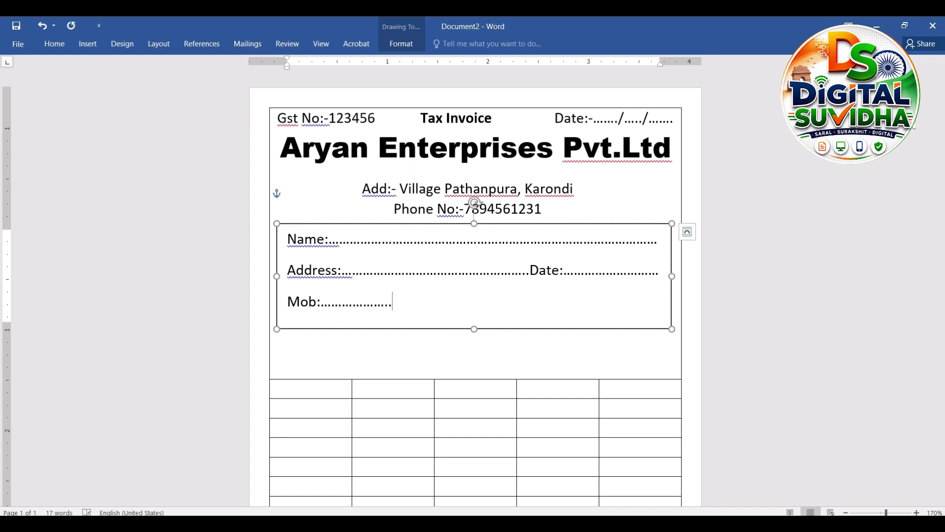
pyautogui.write('.....................................Email:.....')
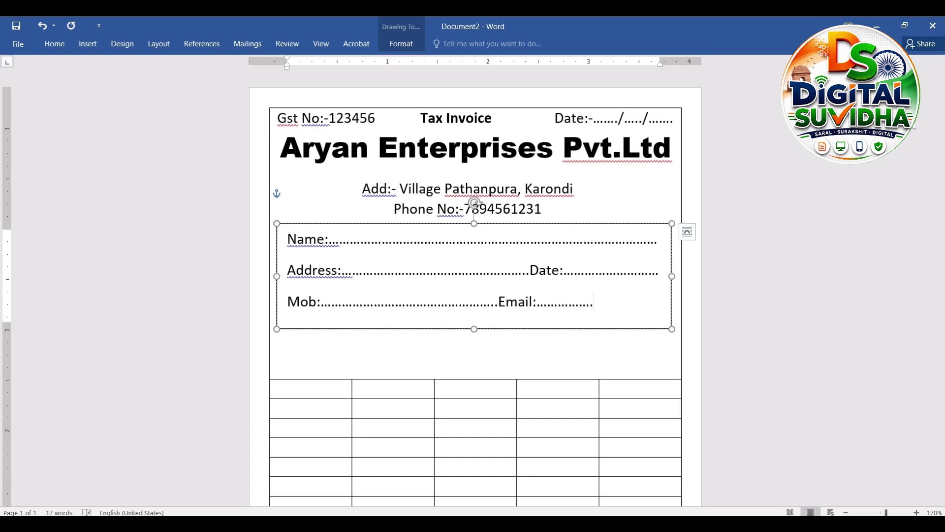
pyautogui.write('.....................')
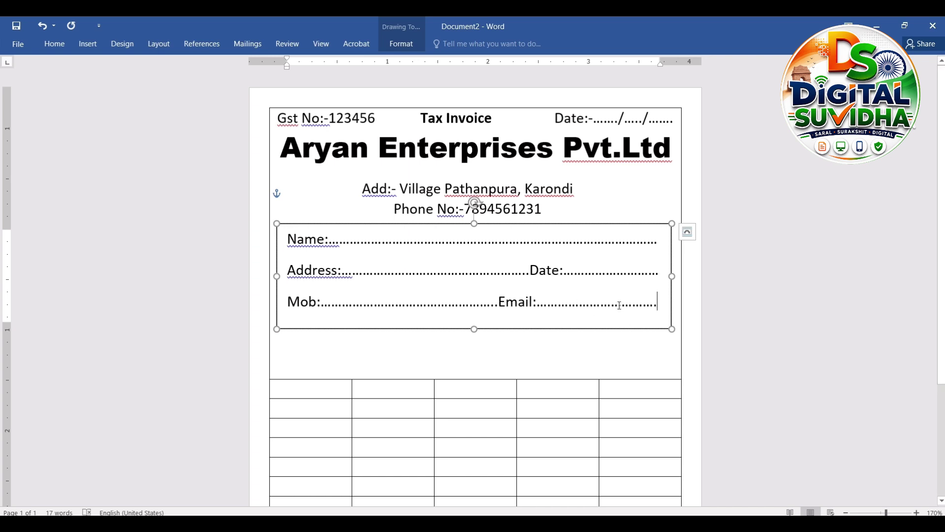
# - Remove the space after all paragraphs in the customer details text box
pyautogui.hotkey('ctrl', 'a')
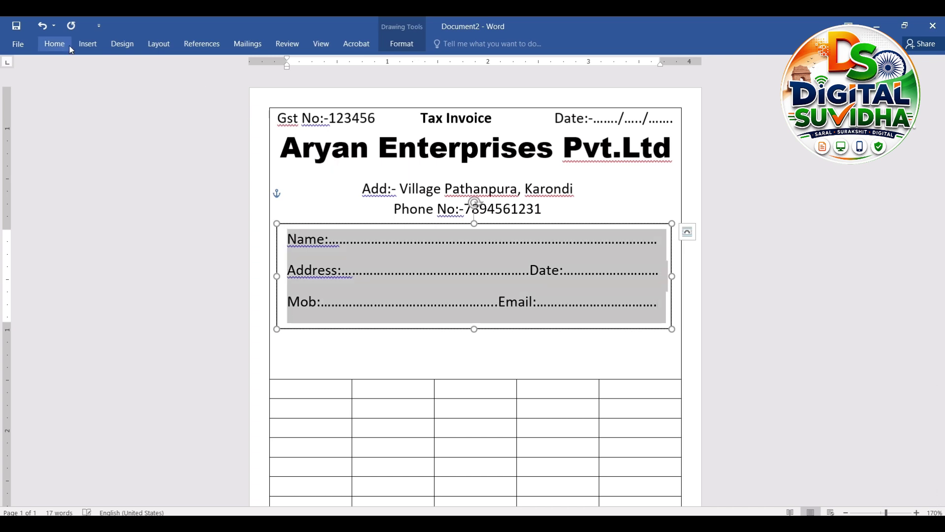
pyautogui.click(70, 47)
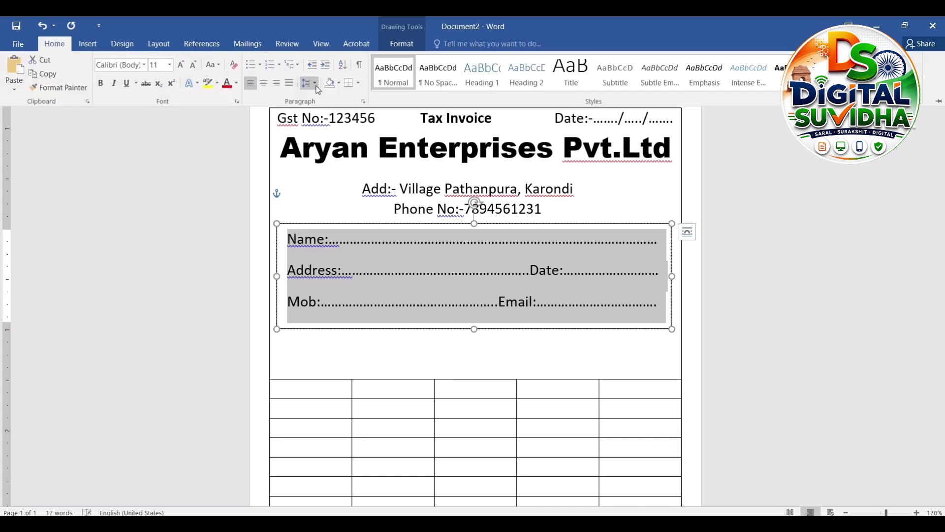
pyautogui.click(308, 82)
pyautogui.click(353, 210)
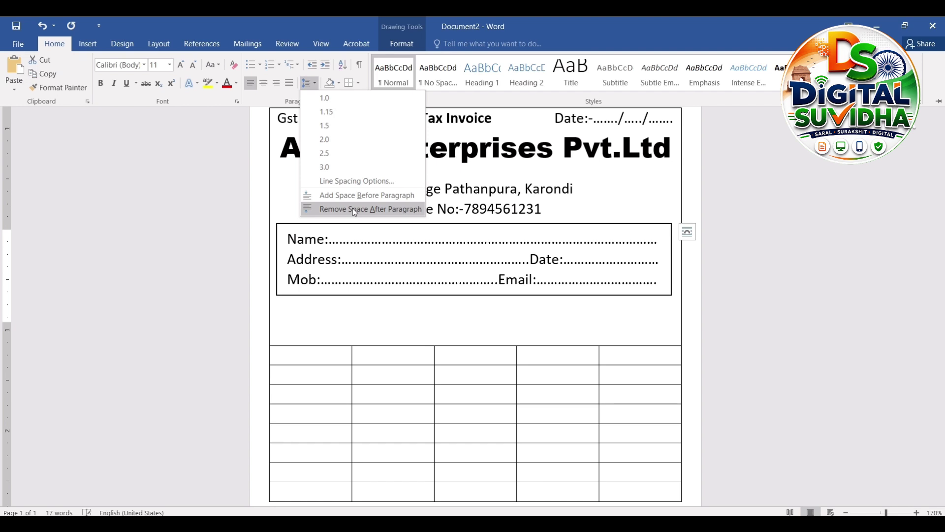
pyautogui.click(353, 210)
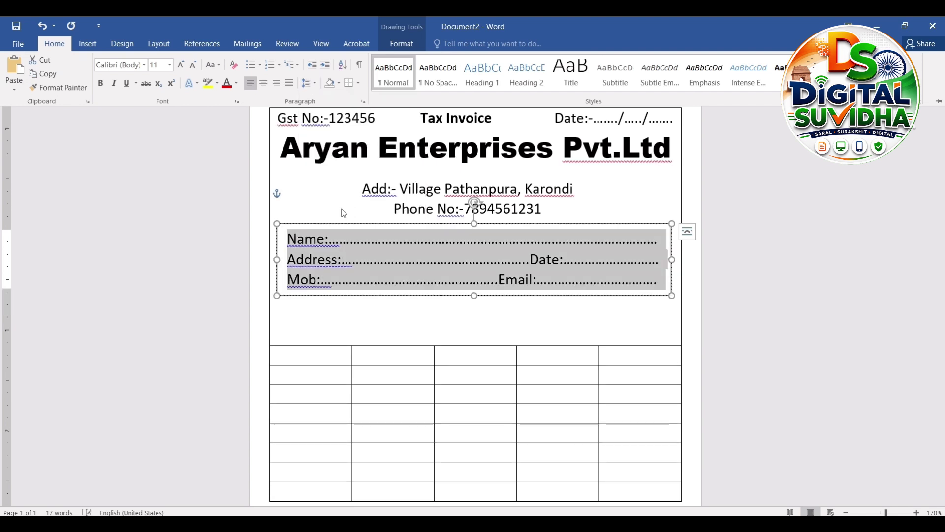
pyautogui.hotkey('ctrl', 'F1')
# - Remove the outline from the customer details text box
pyautogui.click(427, 296)
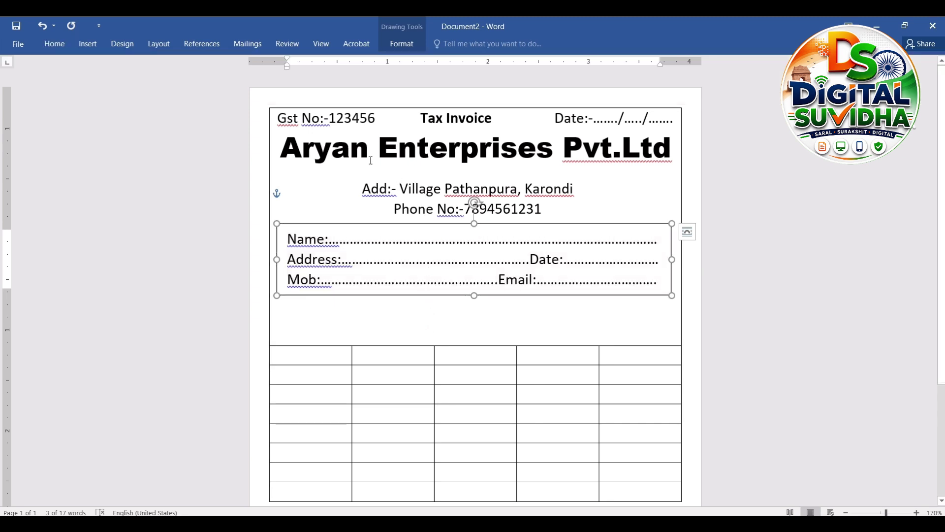
pyautogui.click(401, 44)
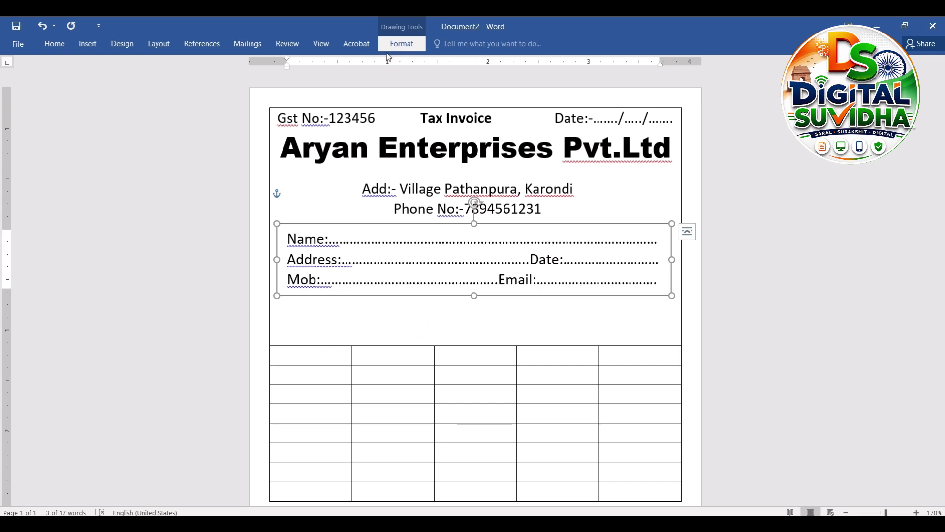
pyautogui.click(392, 51)
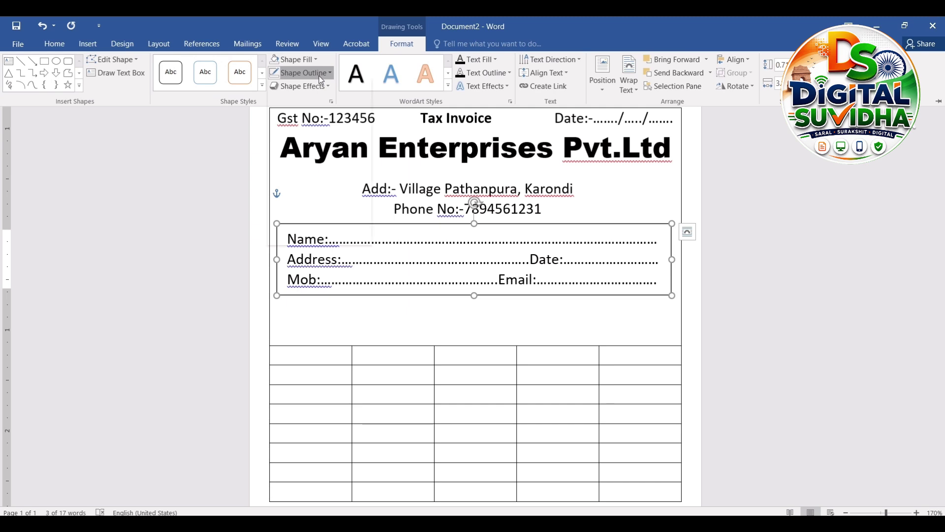
pyautogui.click(321, 79)
pyautogui.click(328, 178)
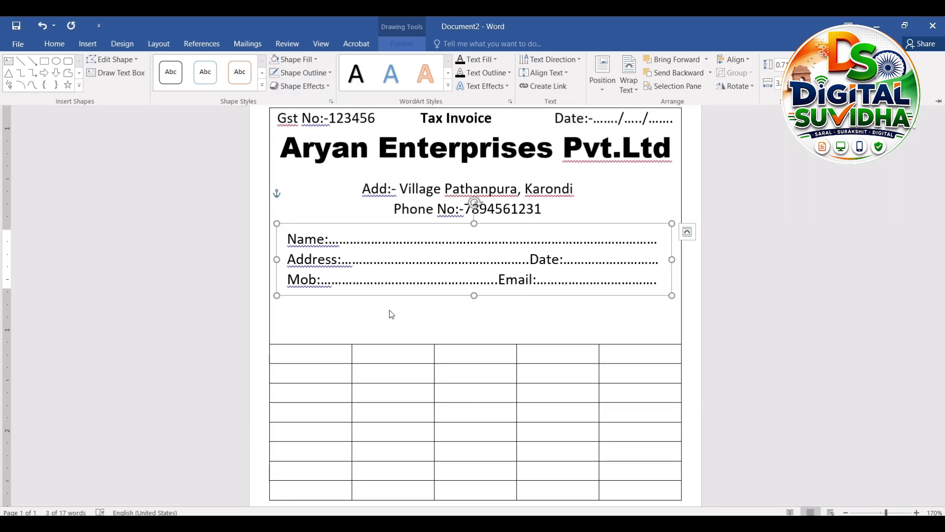
# - Delete a surplus blank line in the header cell, undo the excess deletion, and try raising the cell's lower border
pyautogui.click(396, 320)
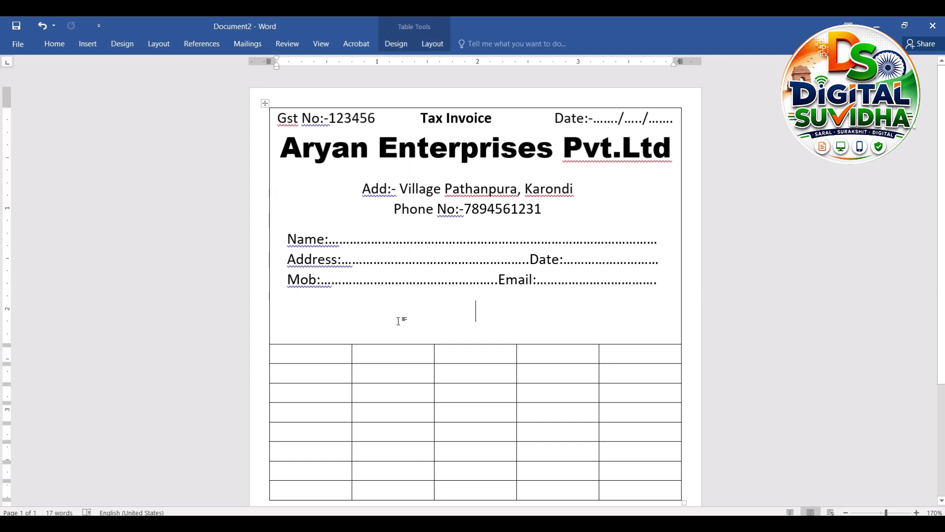
pyautogui.press('BackSpace')
pyautogui.press('BackSpace')
pyautogui.press('BackSpace')
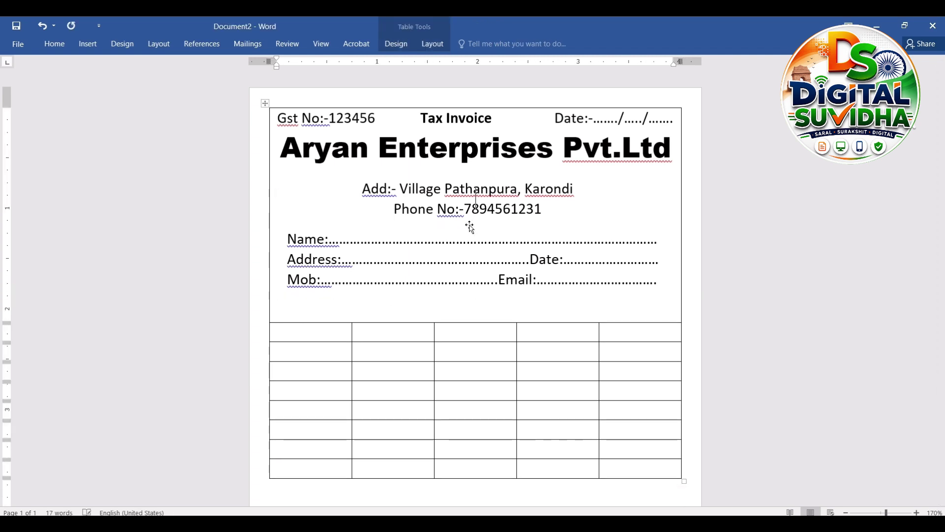
pyautogui.press('BackSpace')
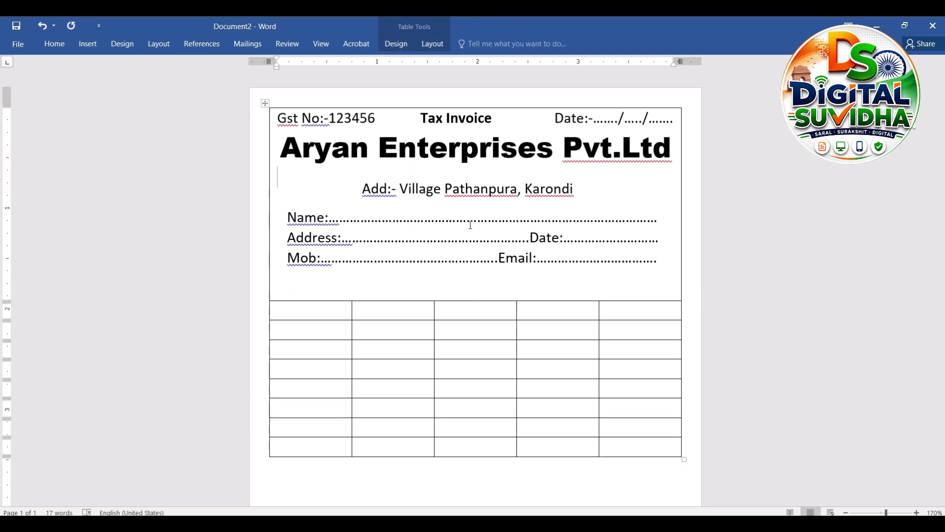
pyautogui.hotkey('ctrl', 'z')
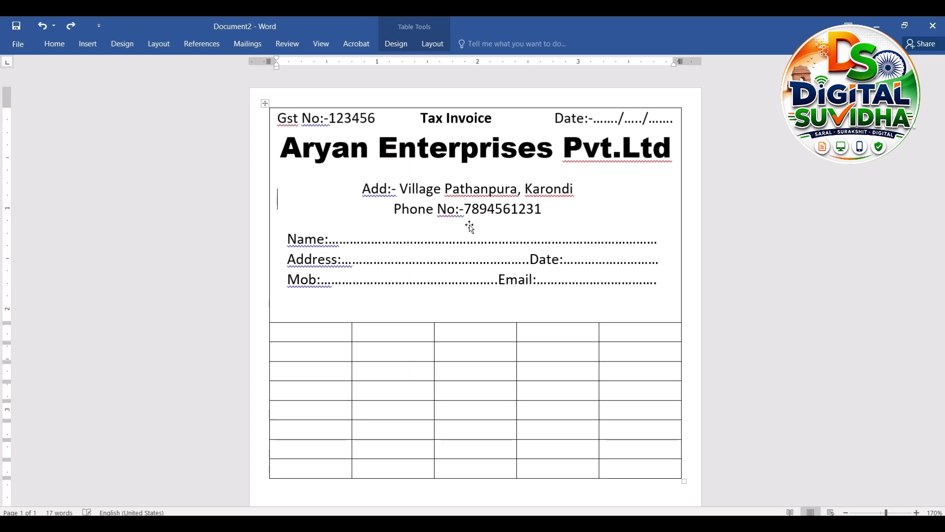
pyautogui.click(442, 320)
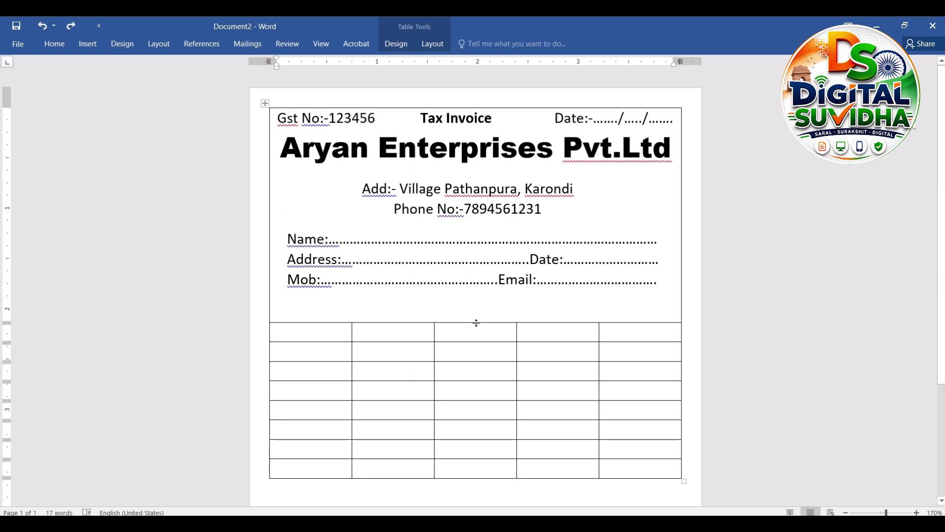
pyautogui.moveTo(476, 322); pyautogui.dragTo(477, 302)
# - Enter the column headings "S.N", "Particulars", "Qty", "Rate" and "Amount" in the first row of the item table
pyautogui.click(331, 329)
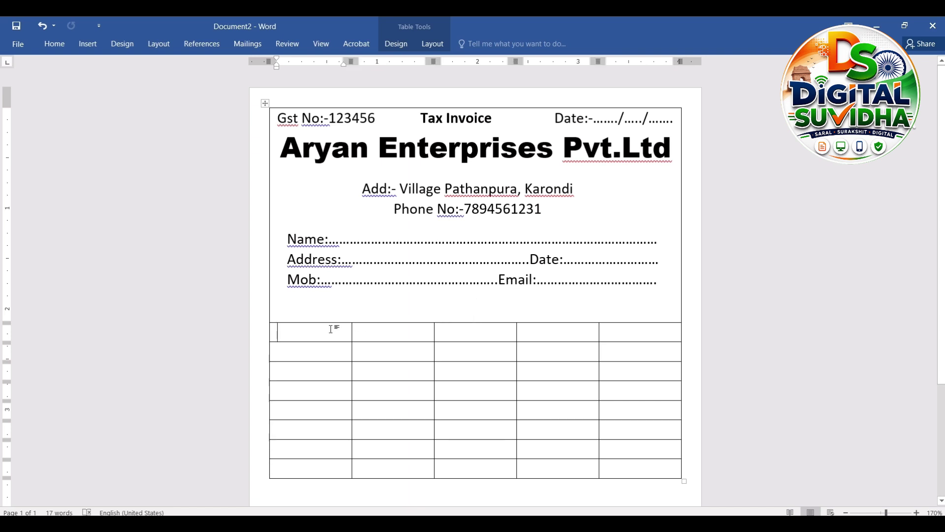
pyautogui.write('S')
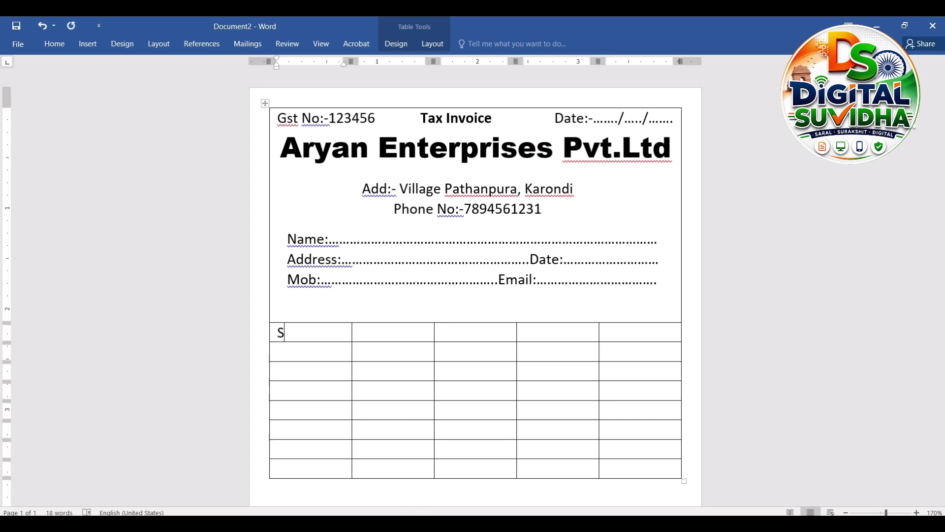
pyautogui.write('.N')
pyautogui.press('Tab')
pyautogui.write('Part')
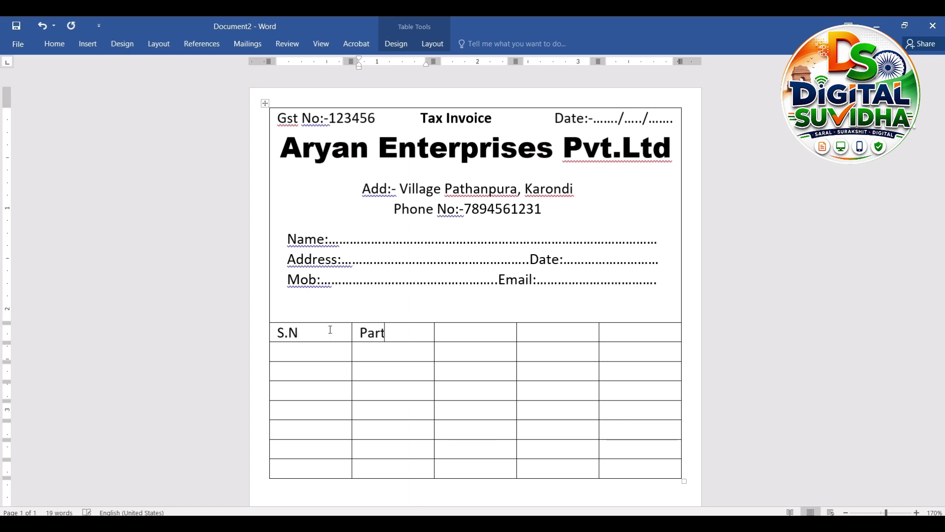
pyautogui.write('iculars')
pyautogui.press('Tab')
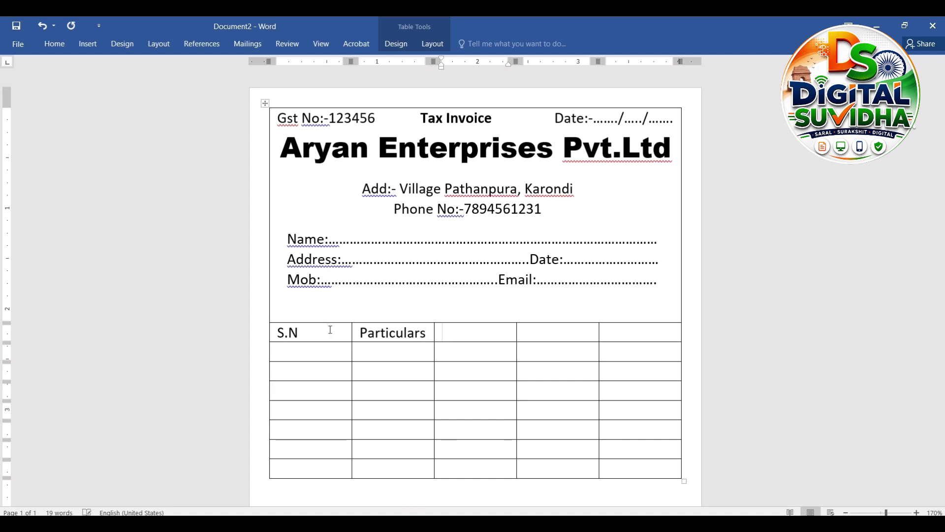
pyautogui.write('Qty')
pyautogui.write('Rate')
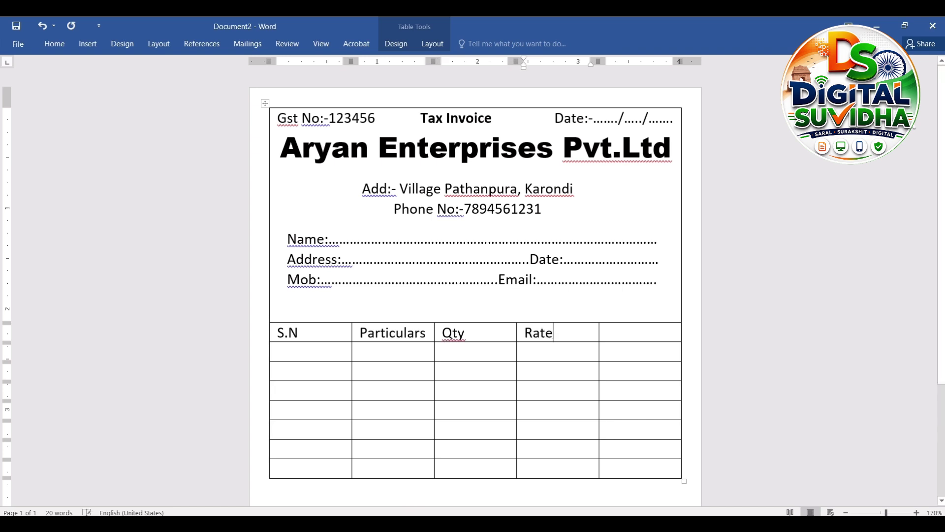
pyautogui.press('Tab')
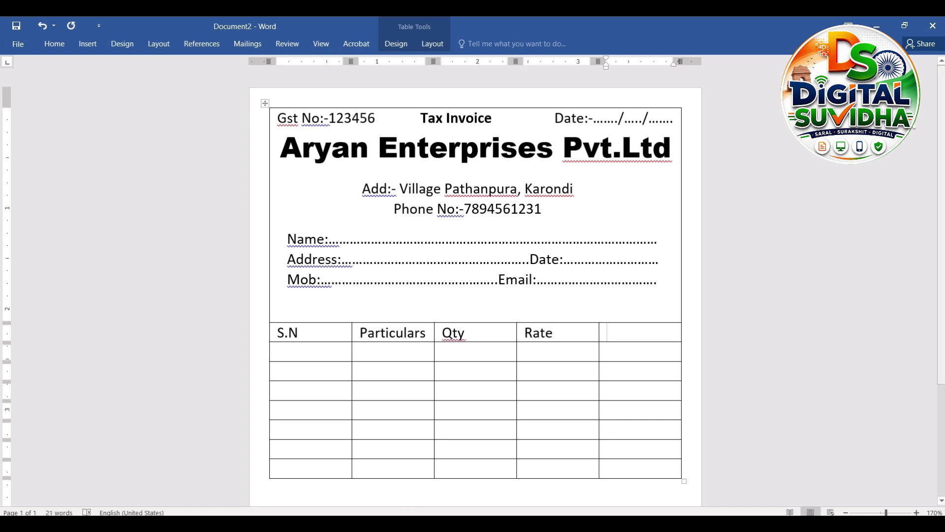
pyautogui.write('Amou')
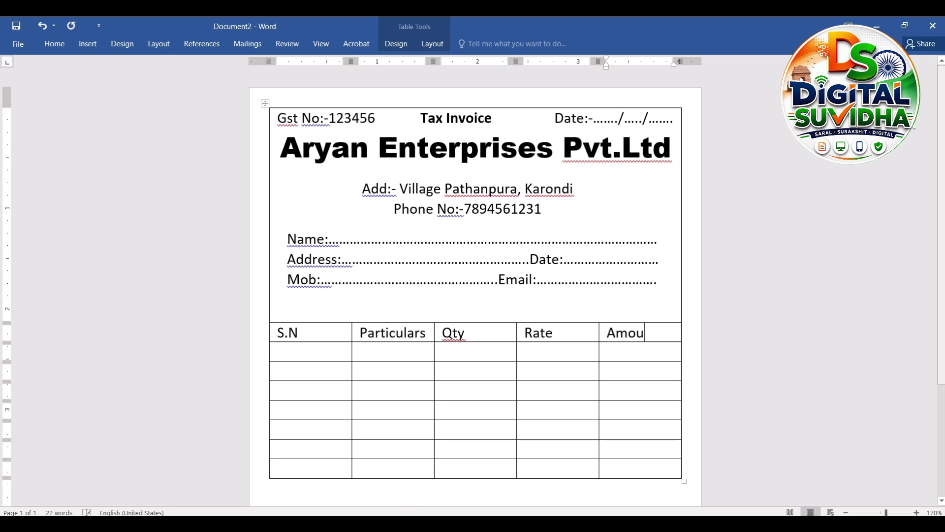
pyautogui.write('nt')
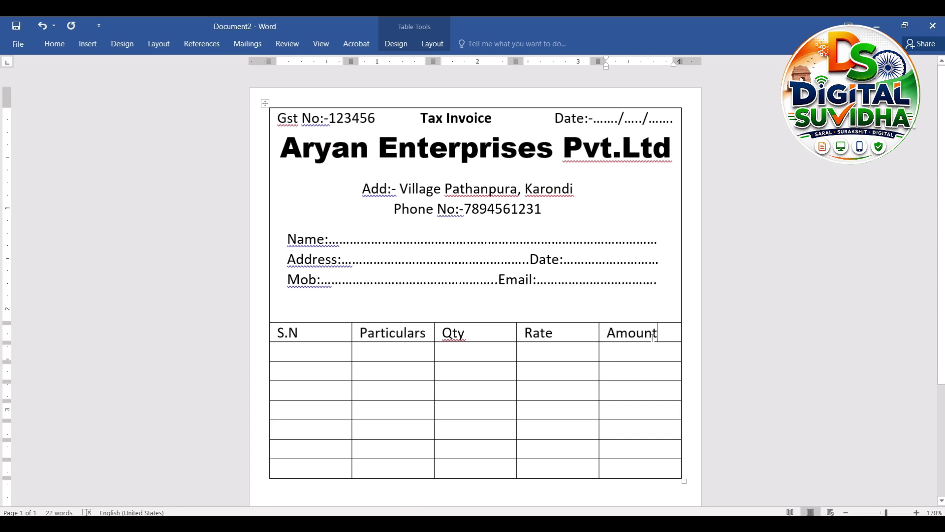
# - Centre the five column headings horizontally in the item table's heading row
pyautogui.moveTo(655, 335); pyautogui.dragTo(416, 336)
pyautogui.moveTo(351, 337); pyautogui.dragTo(311, 330)
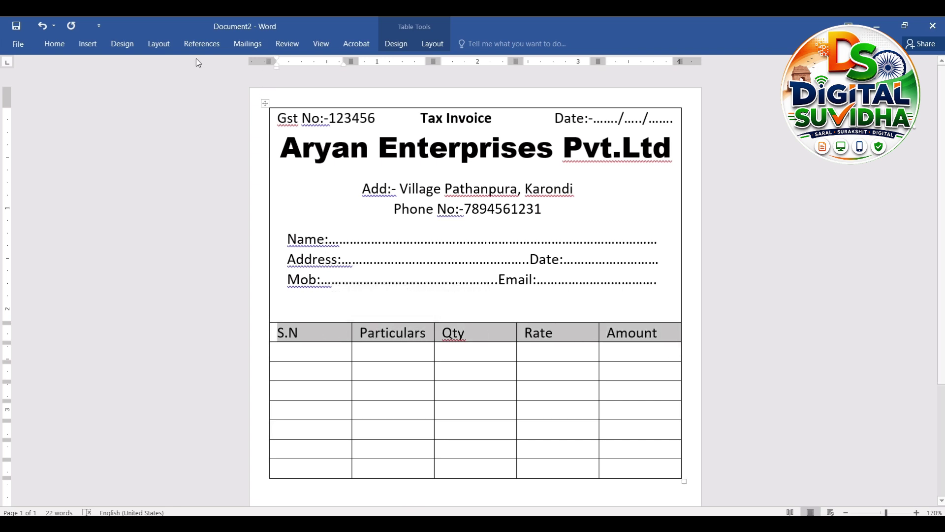
pyautogui.click(64, 47)
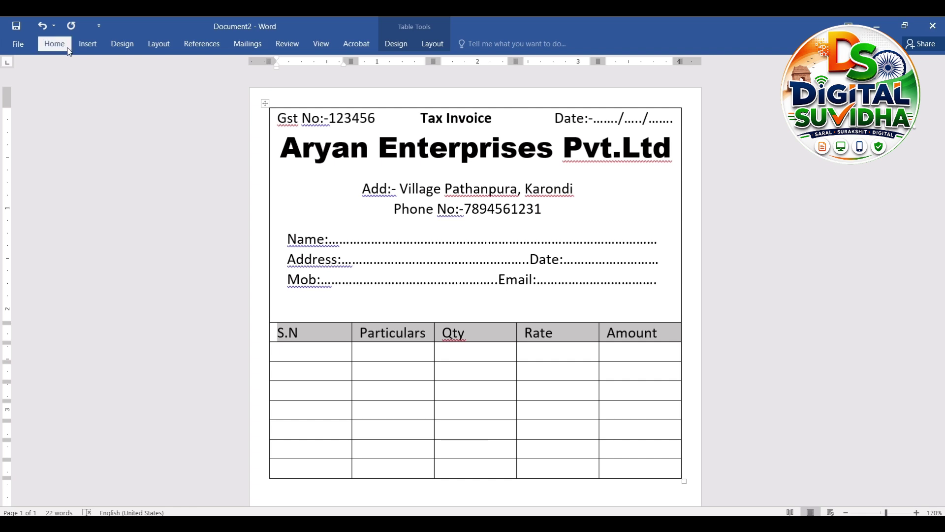
pyautogui.click(69, 49)
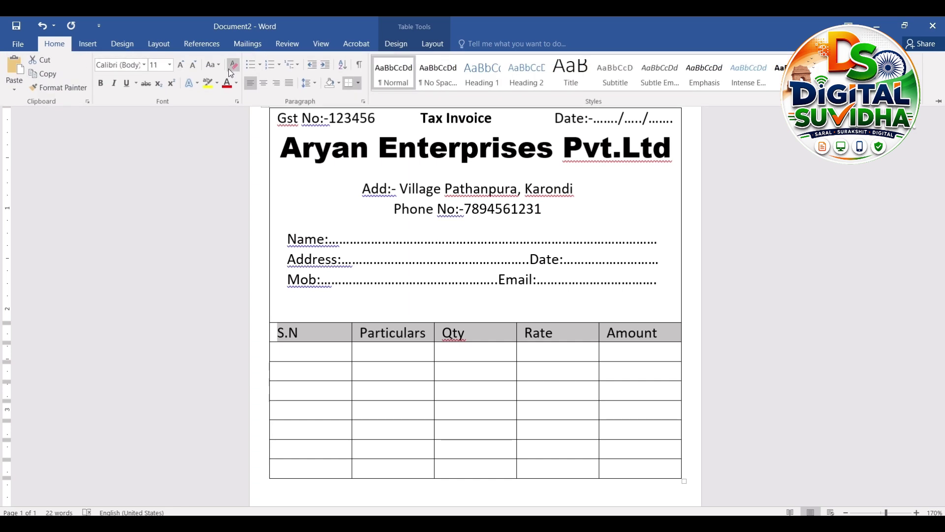
pyautogui.click(265, 86)
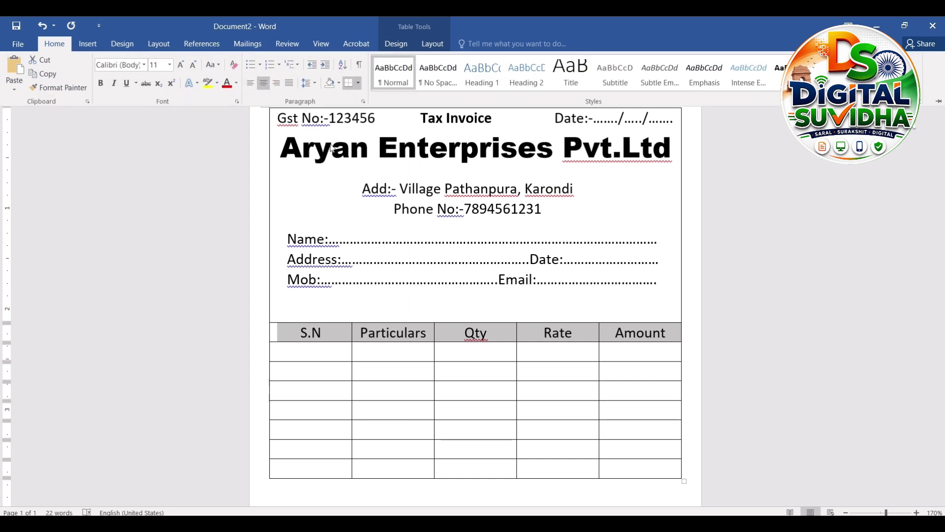
pyautogui.hotkey('ctrl', 'F1')
pyautogui.click(481, 352)
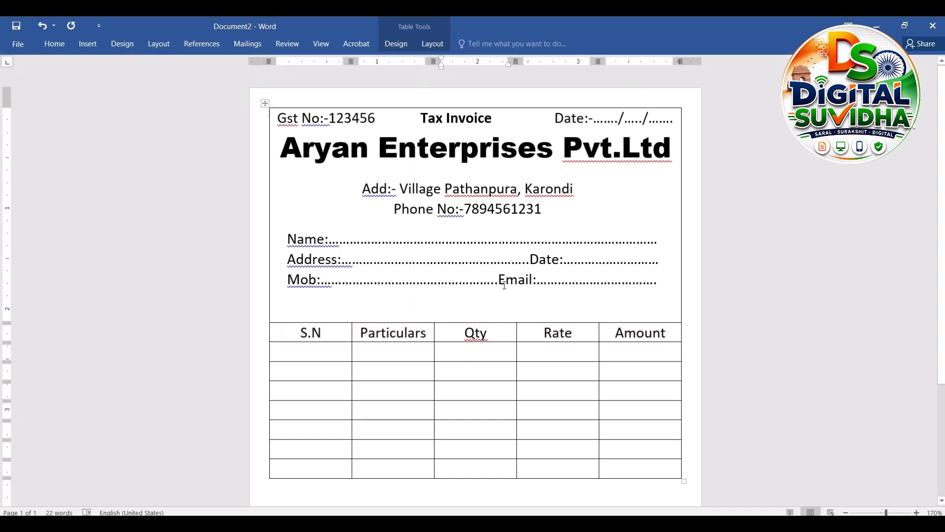
# - Set the text wrapping of the customer details text box to In Front of Text
pyautogui.click(477, 196)
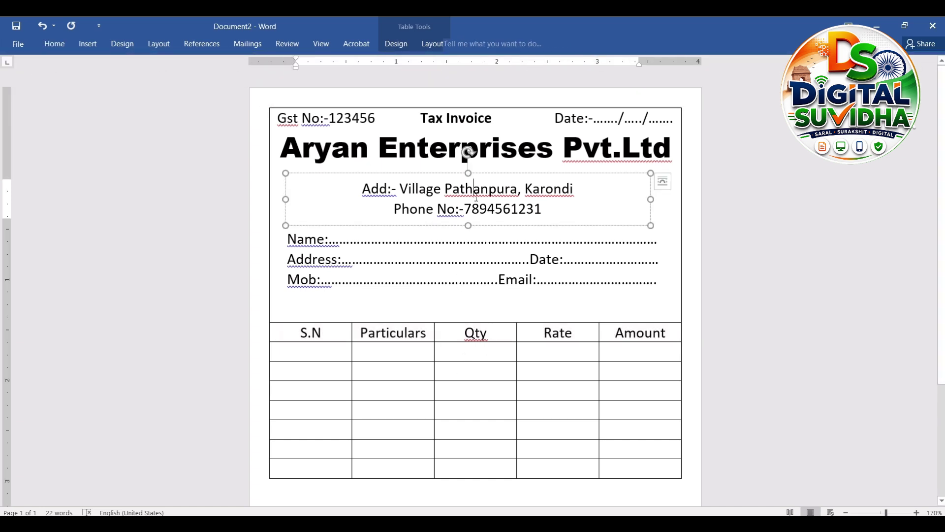
pyautogui.click(485, 241)
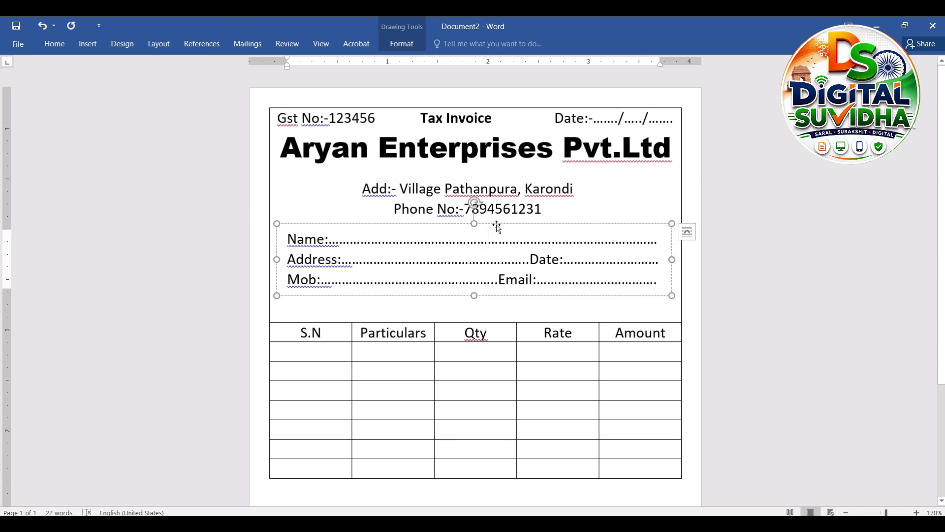
pyautogui.click(406, 37)
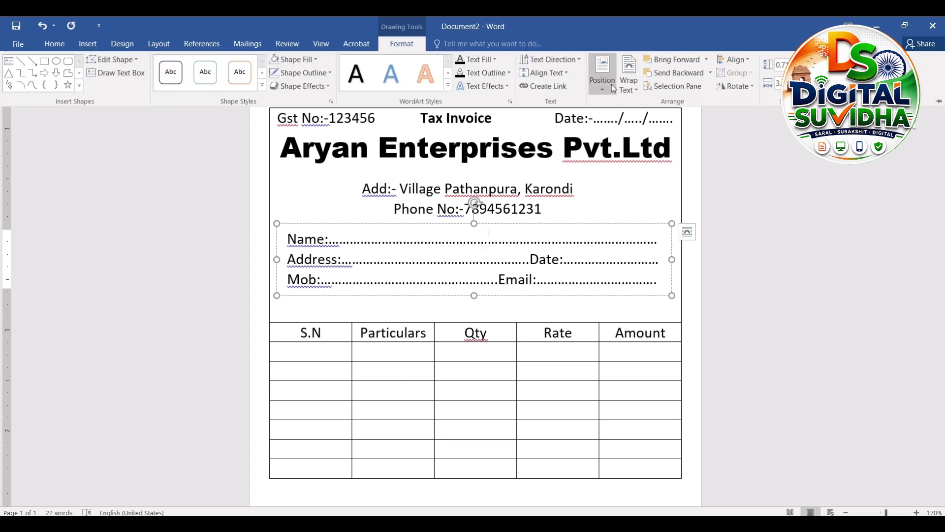
pyautogui.click(630, 83)
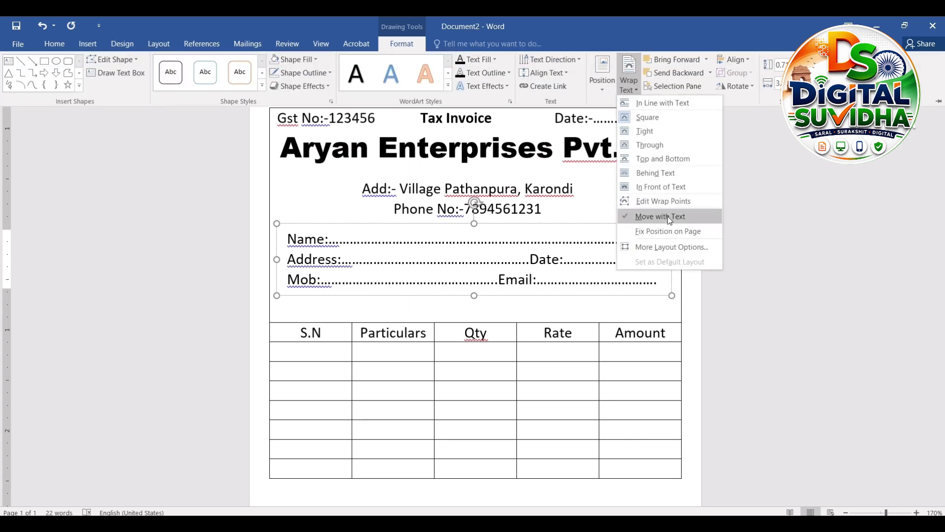
pyautogui.click(666, 187)
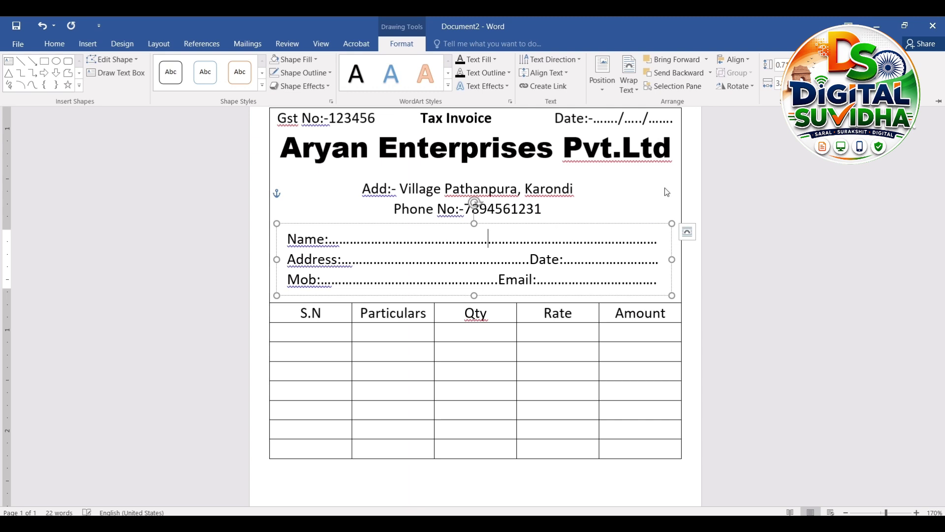
pyautogui.click(705, 264)
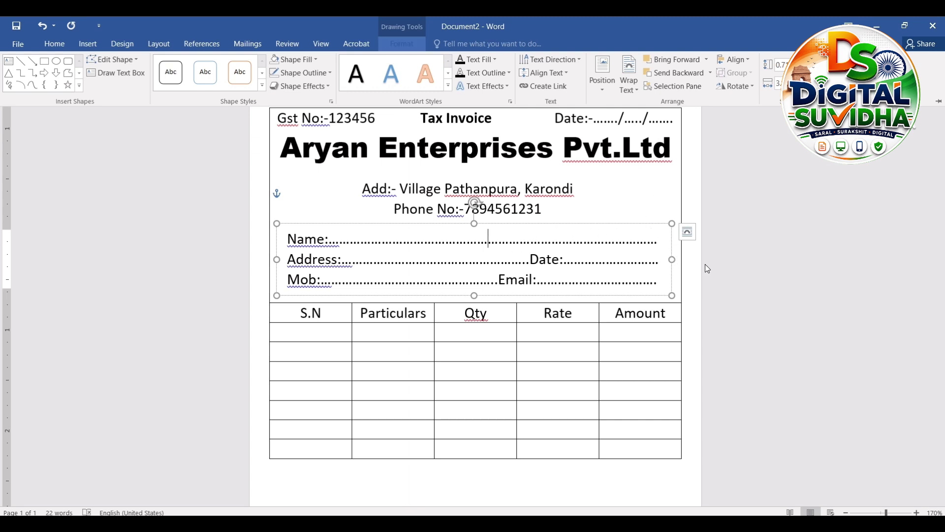
pyautogui.click(694, 266)
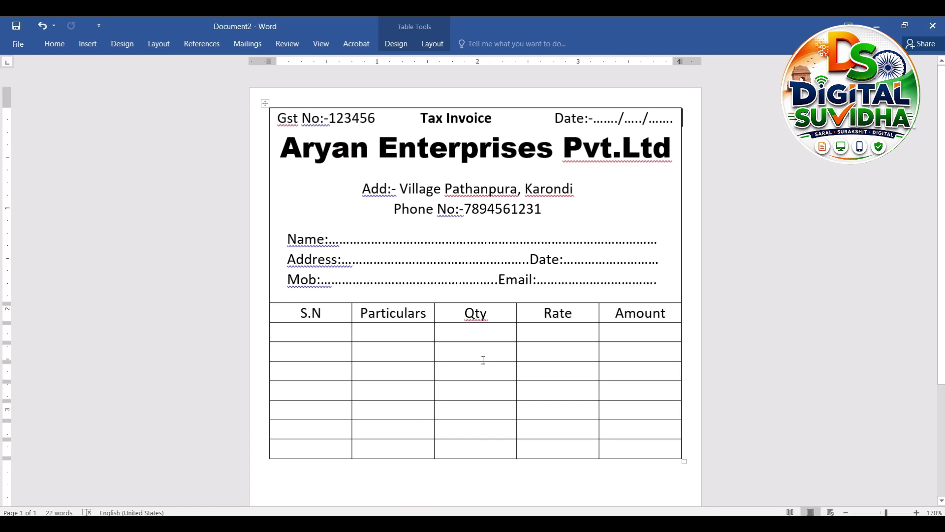
# - Increase the height of the blank row beneath the column headings until the table extends almost to the page's lower edge
pyautogui.moveTo(465, 341); pyautogui.dragTo(466, 440)
pyautogui.scroll(-3, 931, 276)
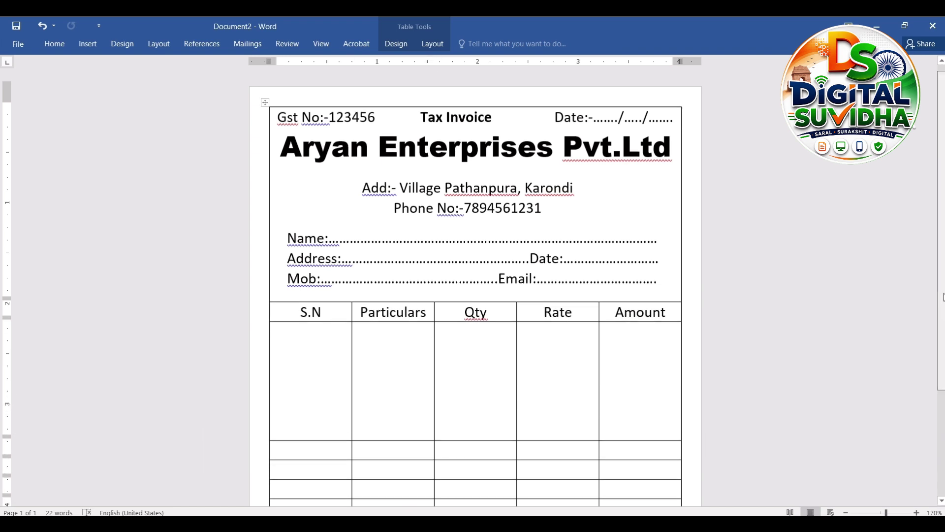
pyautogui.scroll(-1, 475, 286)
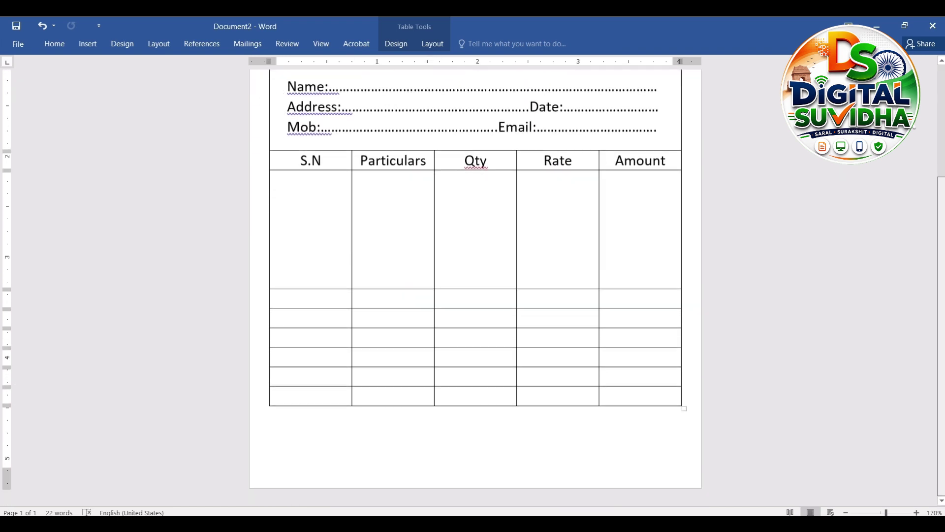
pyautogui.click(460, 289)
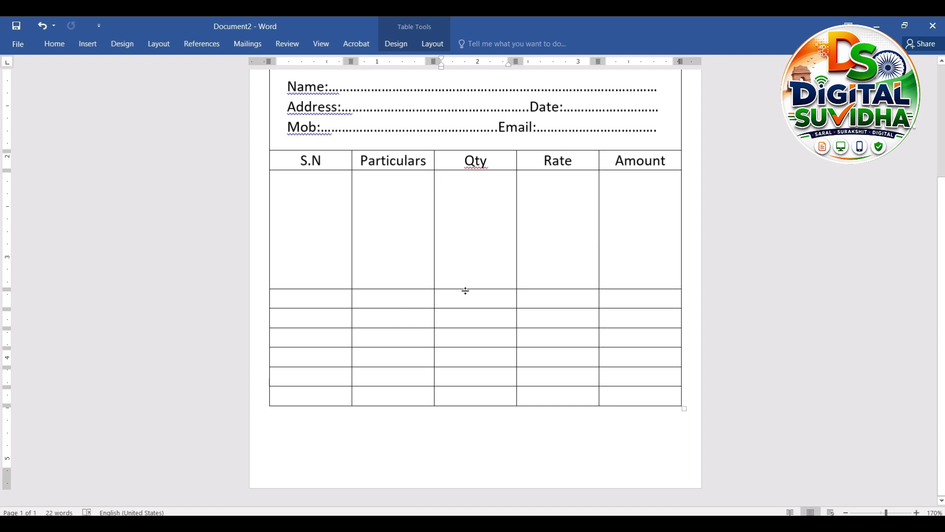
pyautogui.moveTo(465, 290); pyautogui.dragTo(463, 339)
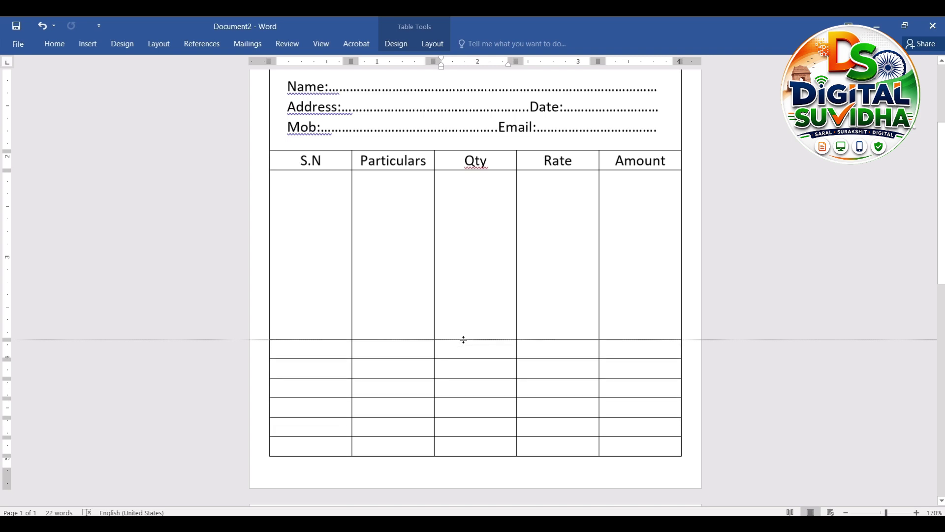
pyautogui.moveTo(464, 340); pyautogui.dragTo(463, 339)
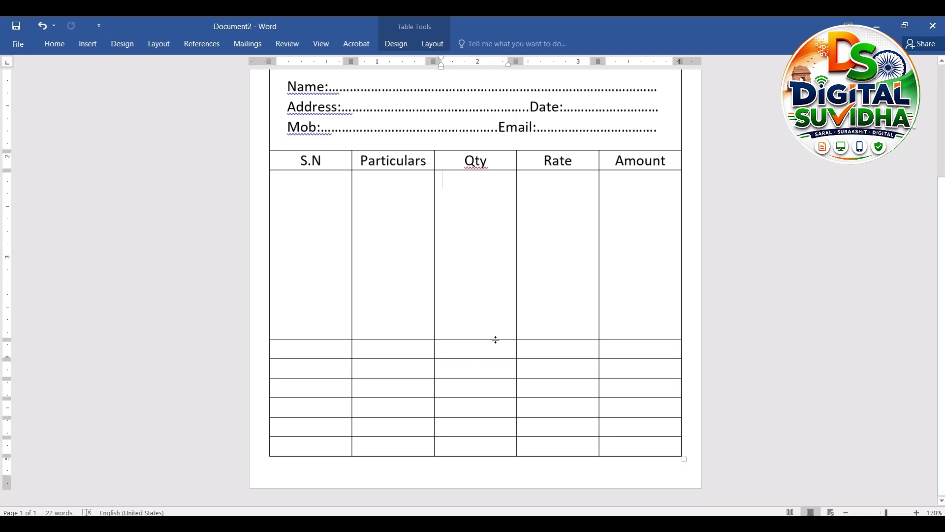
pyautogui.moveTo(496, 340); pyautogui.dragTo(491, 349)
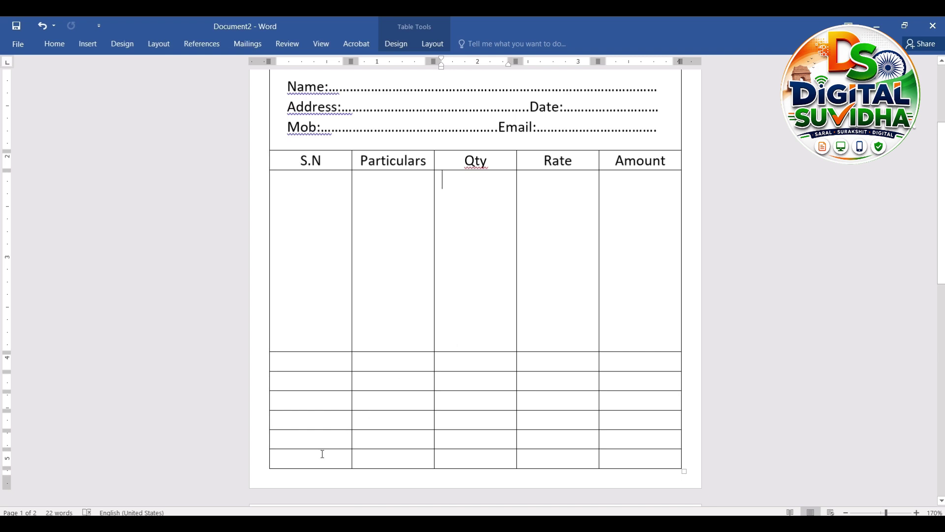
# - Merge all cells of the table's last row into one and enter "Signature" in it
pyautogui.moveTo(300, 457); pyautogui.dragTo(627, 462)
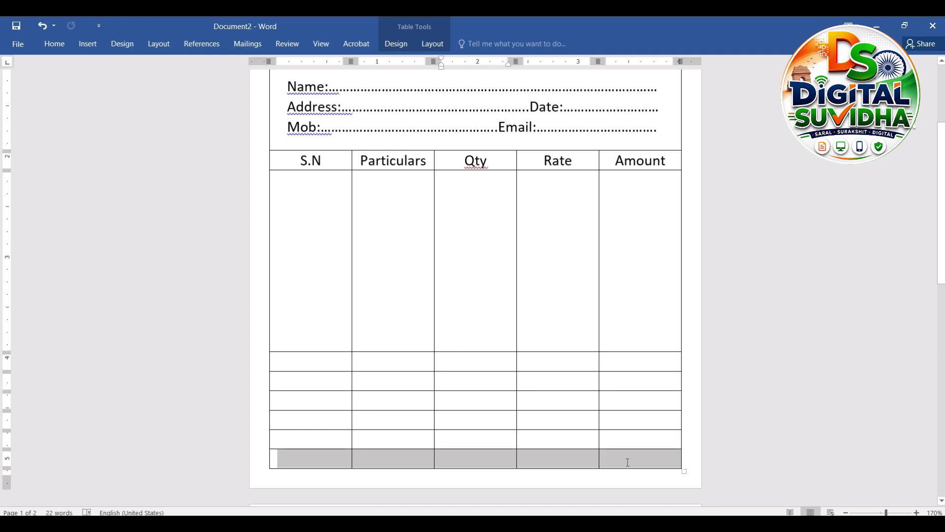
pyautogui.click(437, 48)
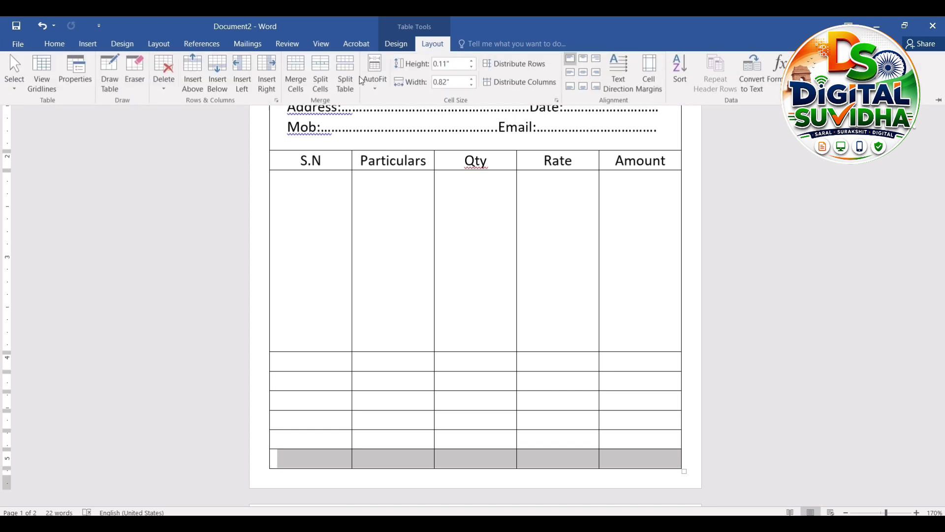
pyautogui.click(297, 92)
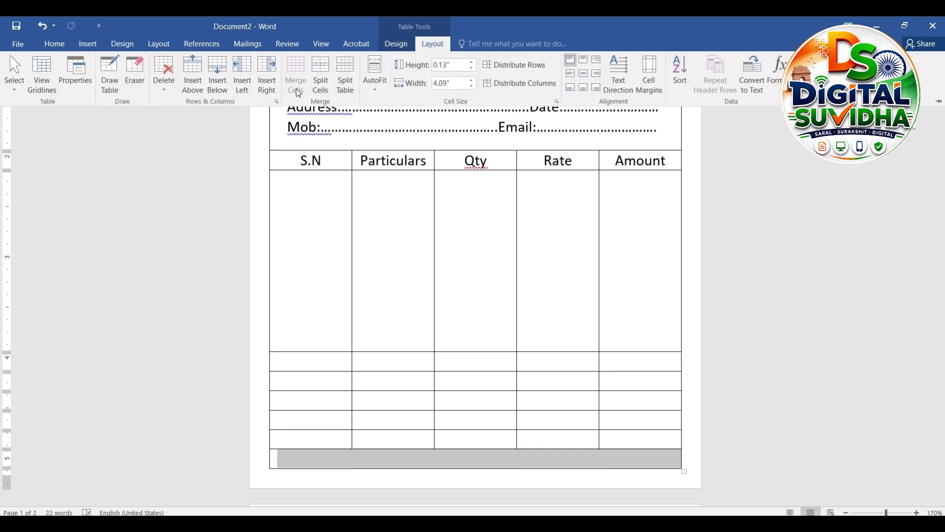
pyautogui.click(304, 457)
pyautogui.click(306, 455)
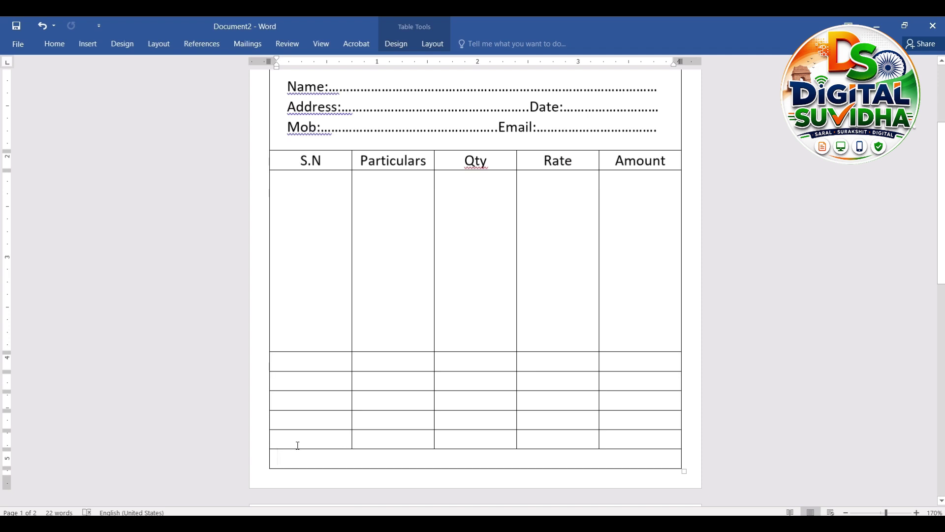
pyautogui.write('Sig')
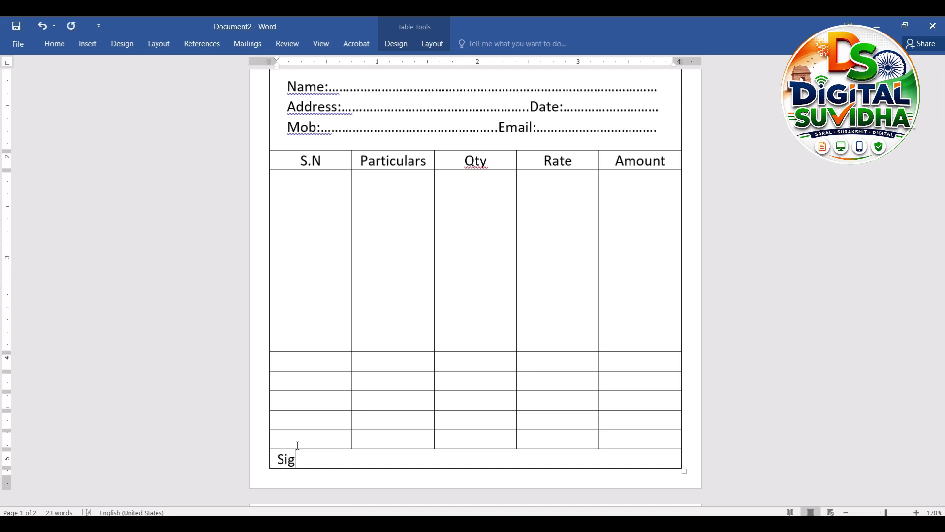
pyautogui.write('nature')
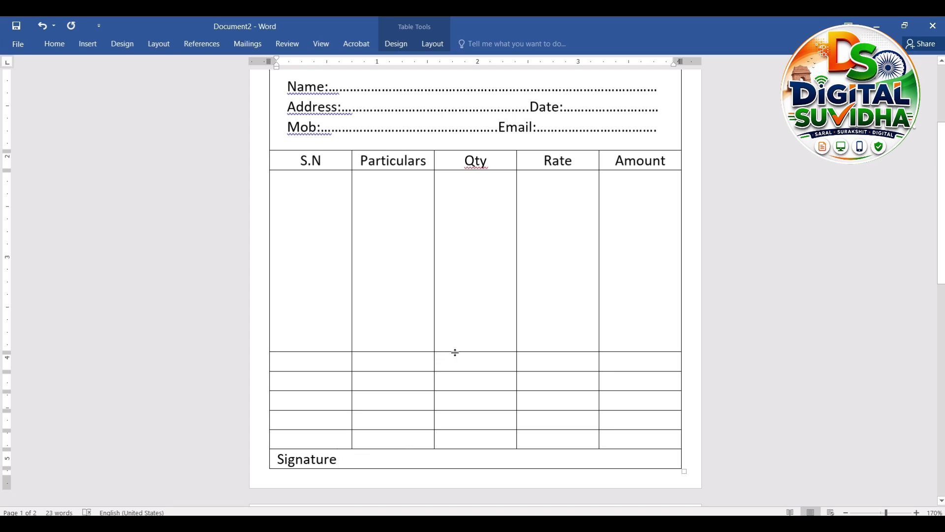
# - Reduce the tall blank item row's height slightly and make the Signature row a little taller
pyautogui.click(398, 366)
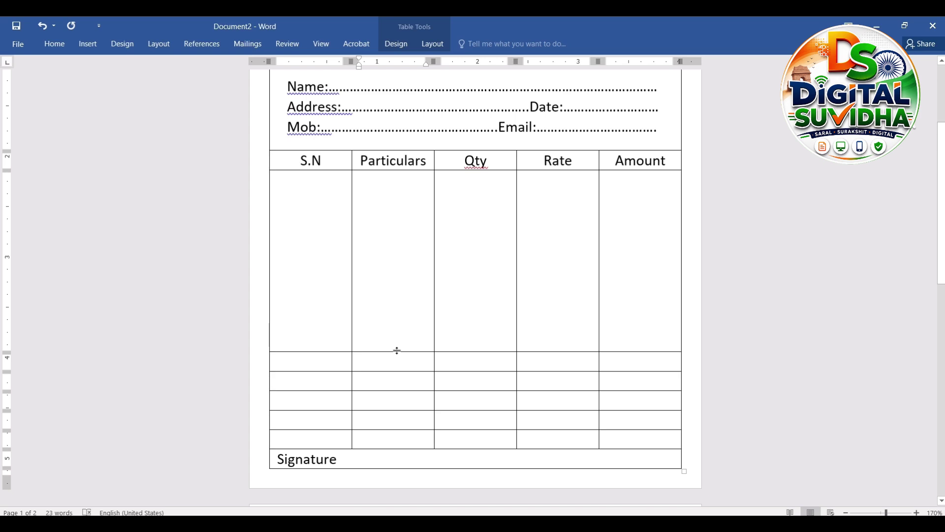
pyautogui.moveTo(397, 350); pyautogui.dragTo(401, 339)
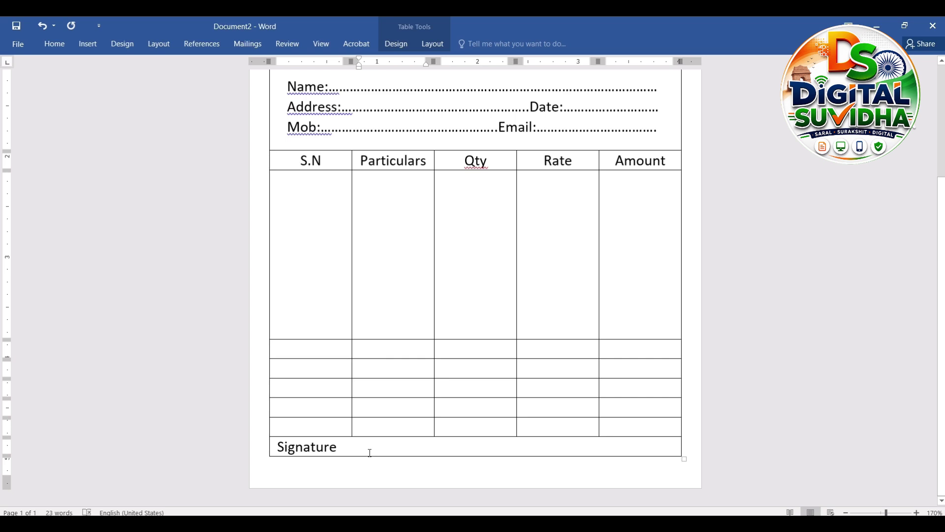
pyautogui.moveTo(372, 456); pyautogui.dragTo(373, 466)
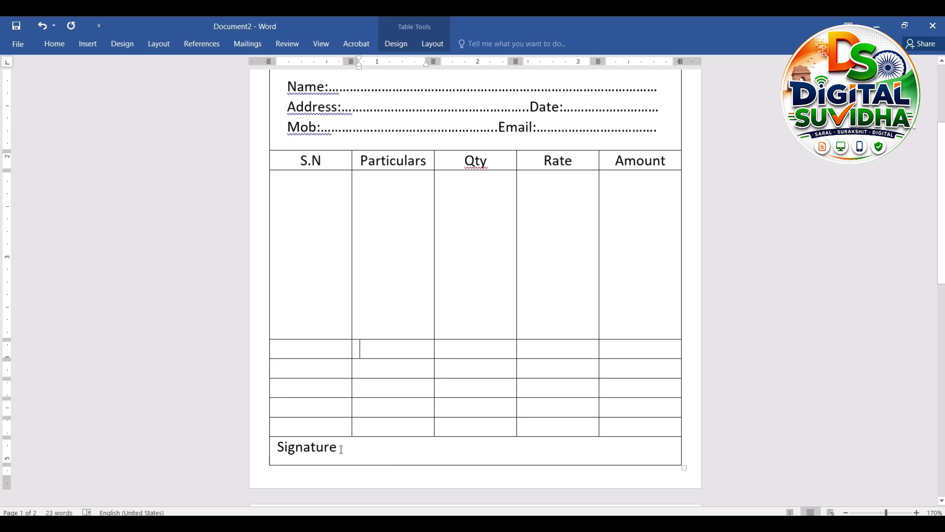
# - Set the Signature cell's vertical alignment to Bottom and shift the word Signature to the right end of its row
pyautogui.moveTo(340, 450); pyautogui.dragTo(284, 450)
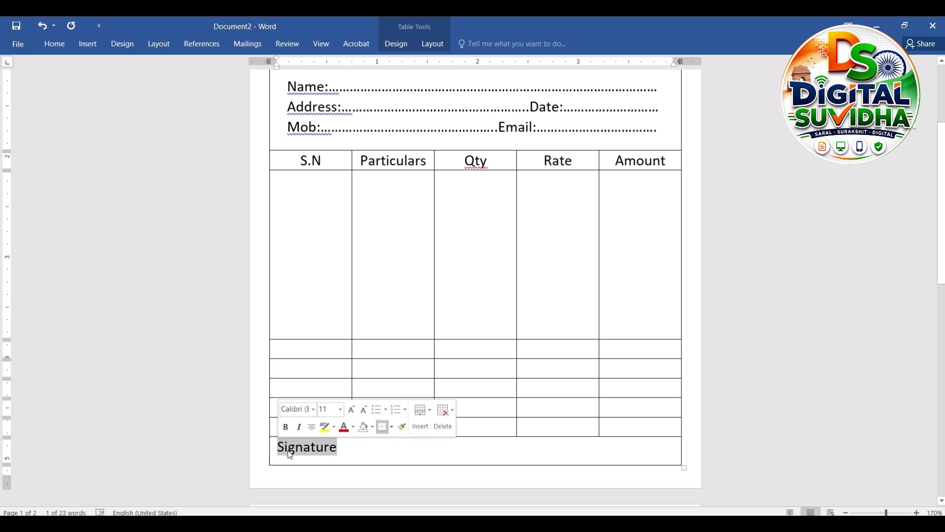
pyautogui.rightClick(314, 450)
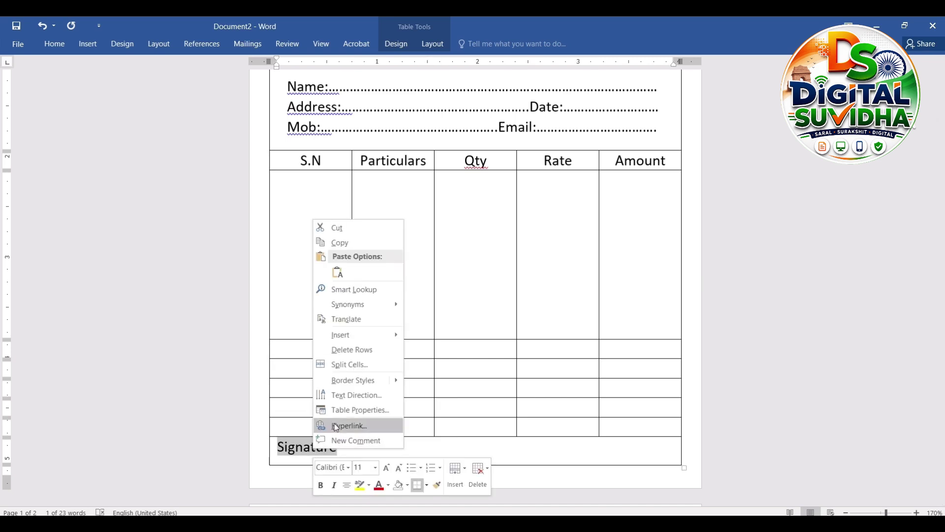
pyautogui.click(345, 414)
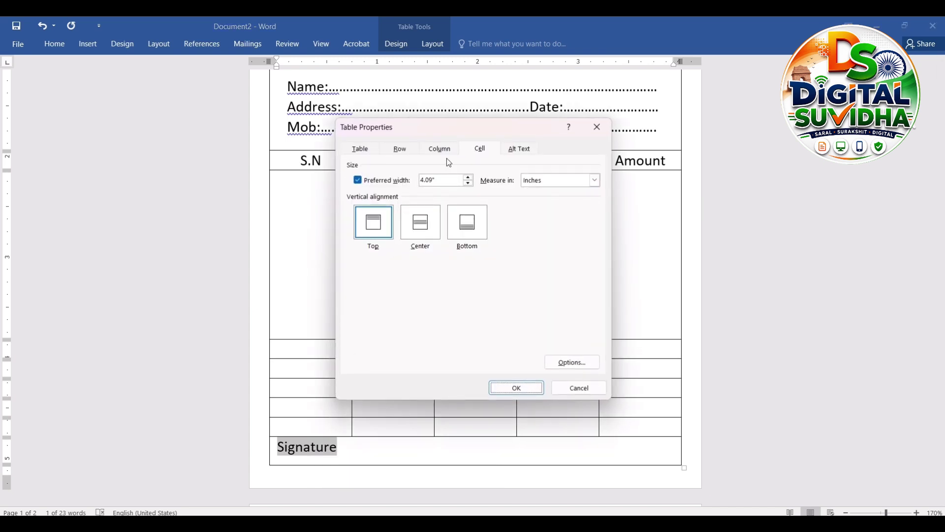
pyautogui.click(478, 152)
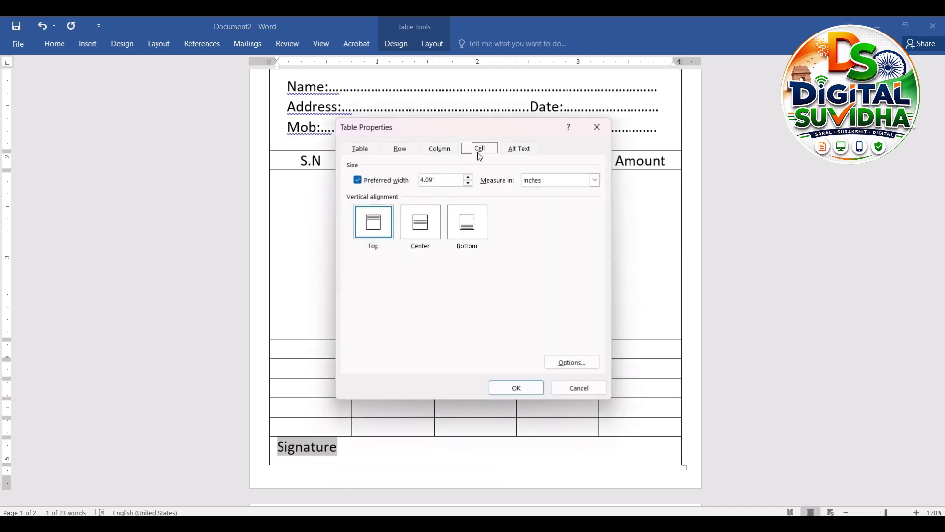
pyautogui.click(456, 233)
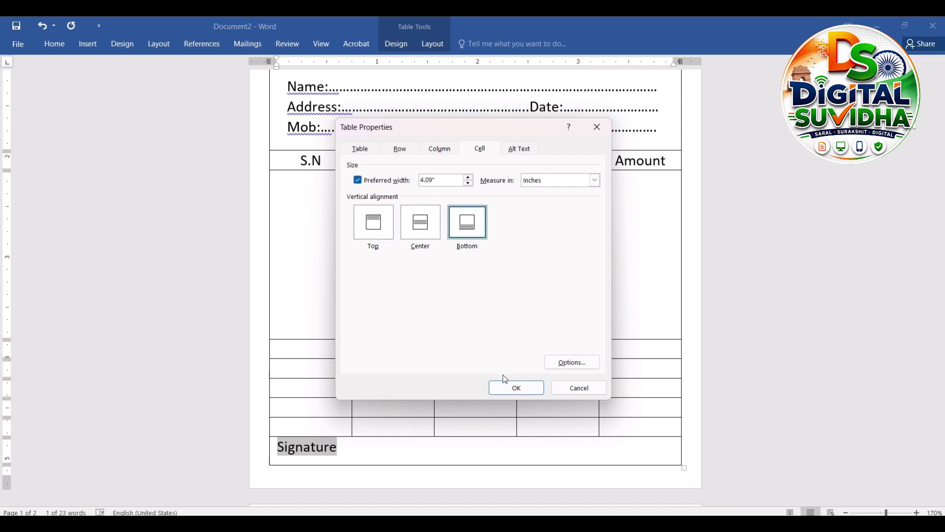
pyautogui.click(503, 389)
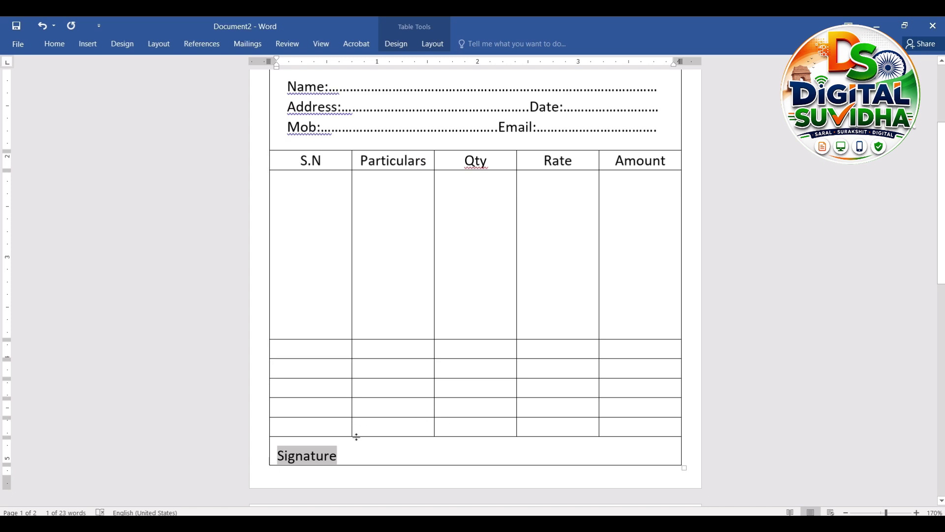
pyautogui.click(284, 456)
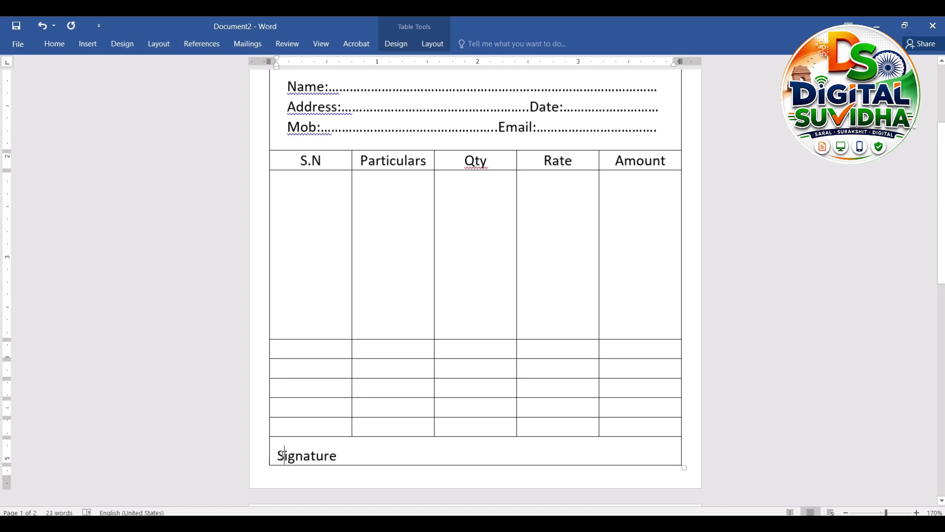
pyautogui.click(279, 456)
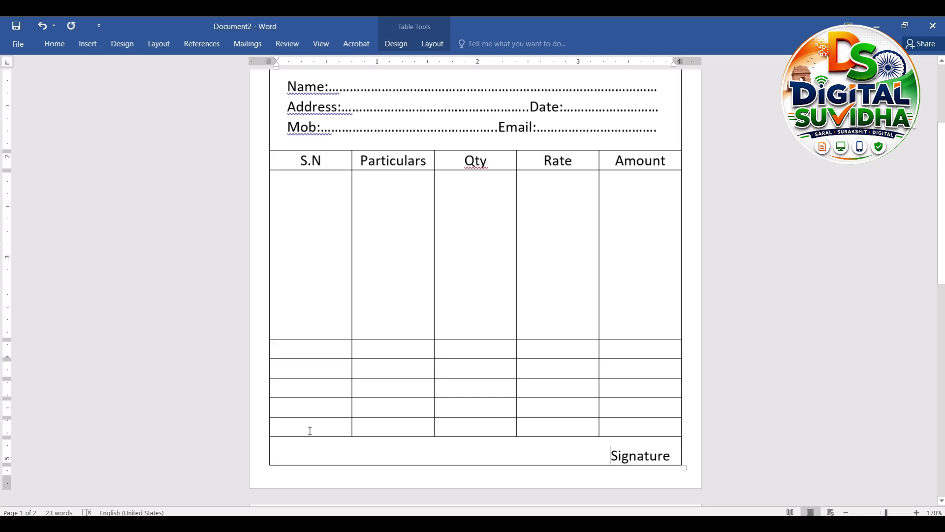
# - Merge all cells of the row directly above Signature into one and enter "In Words" in it
pyautogui.moveTo(311, 430); pyautogui.dragTo(613, 422)
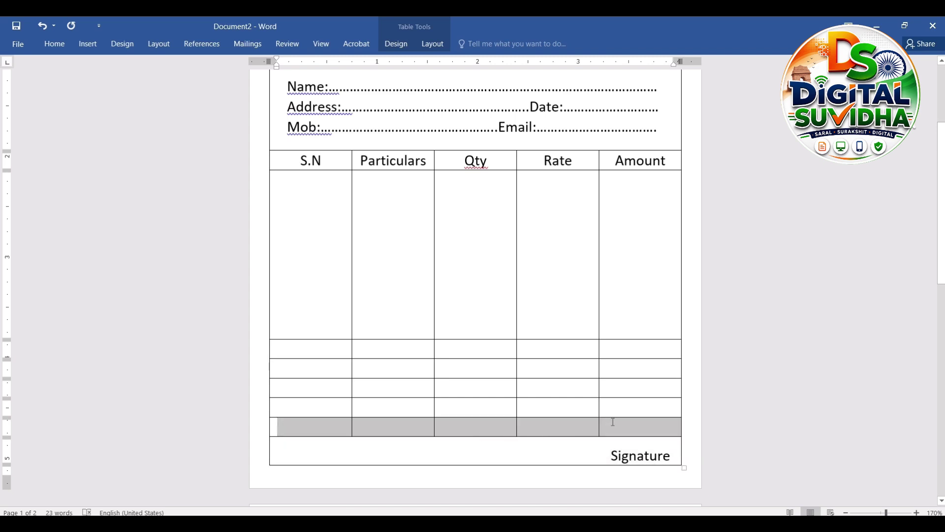
pyautogui.click(421, 43)
pyautogui.click(303, 91)
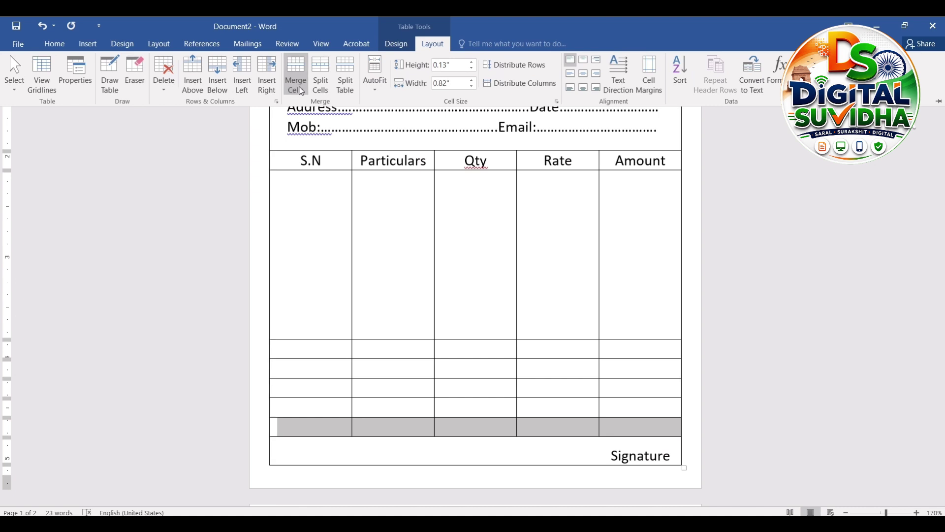
pyautogui.click(316, 432)
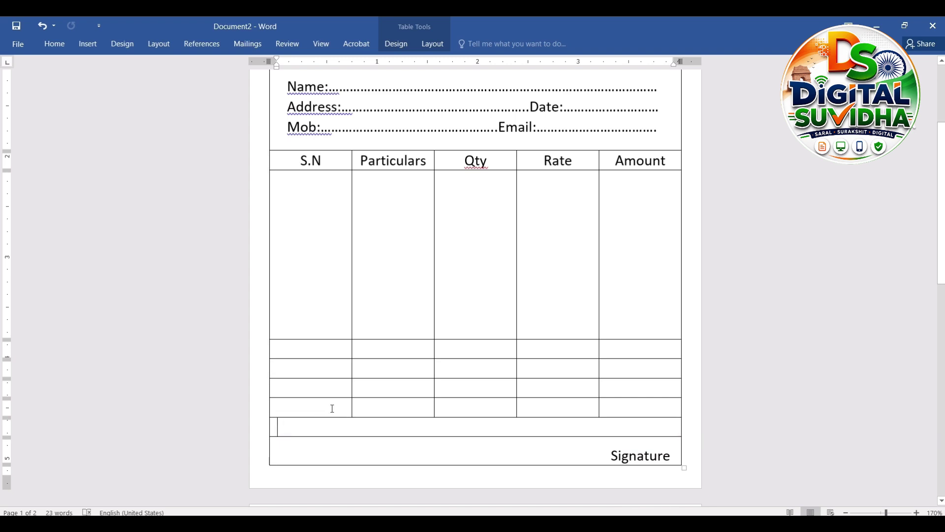
pyautogui.write('In')
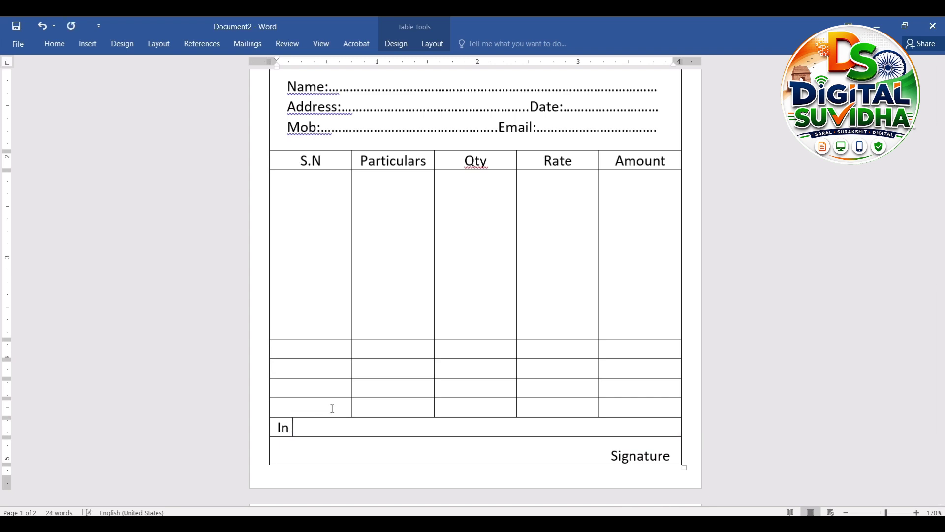
pyautogui.write(' Words')
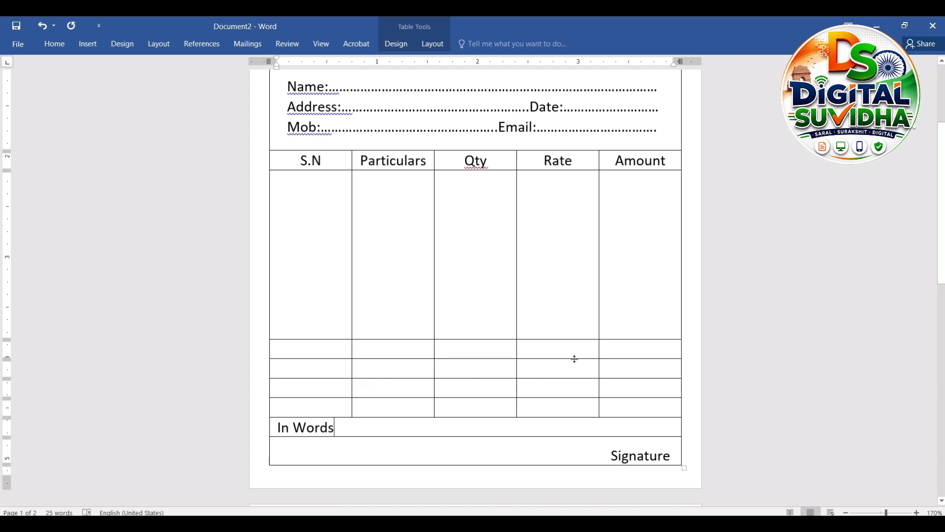
# - In the Rate column, enter "Total" in the row above In Words and "Gst." in the row above that
pyautogui.click(541, 406)
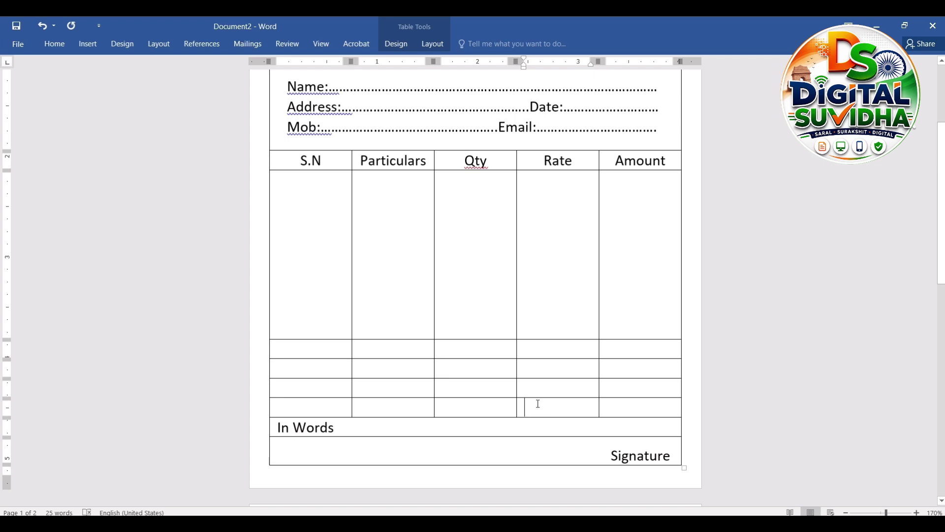
pyautogui.write('Total')
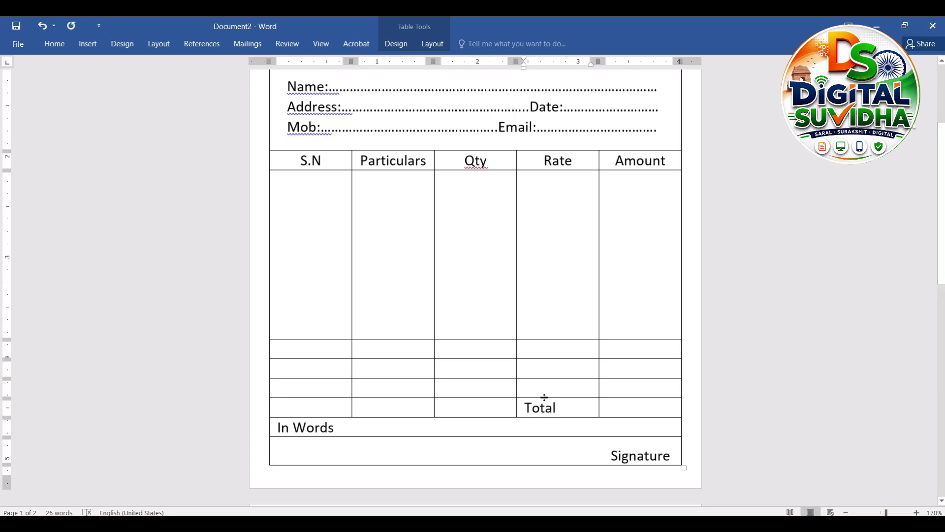
pyautogui.click(554, 392)
pyautogui.write('Dst')
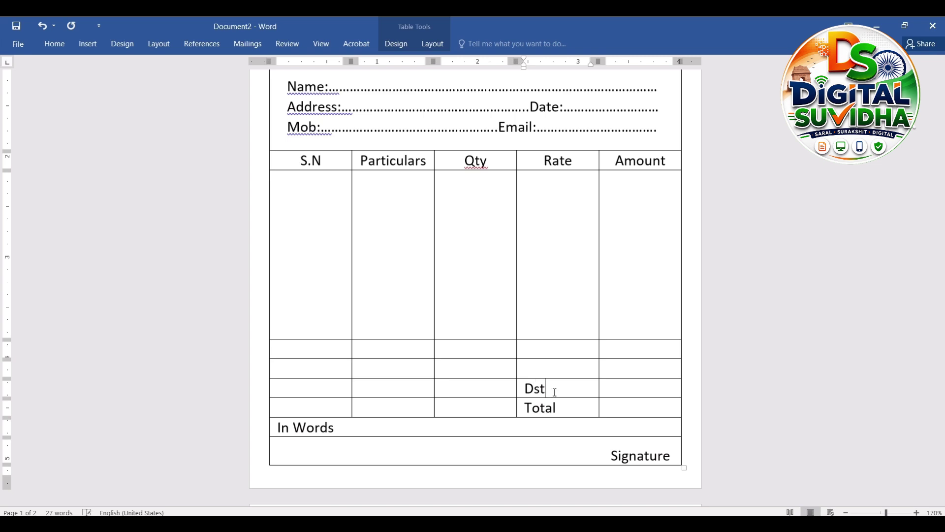
pyautogui.write('.')
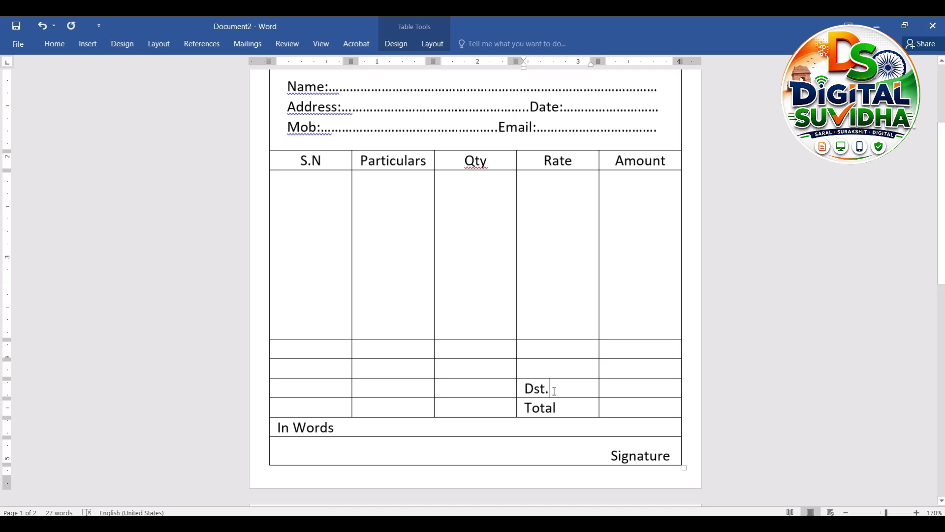
pyautogui.press('BackSpace')
pyautogui.press('BackSpace')
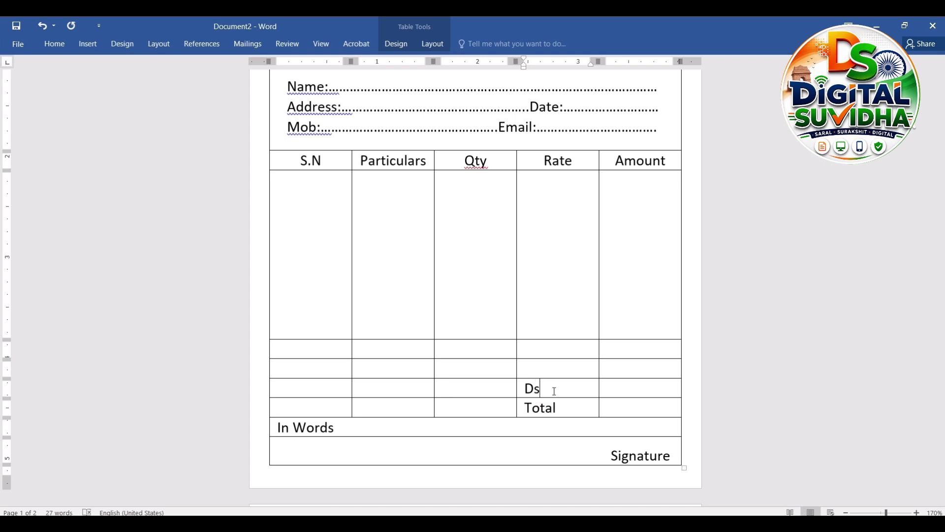
pyautogui.press('BackSpace')
pyautogui.press('BackSpace')
pyautogui.write('Gst.')
# - In the Rate column, enter "Dis." in the row above Gst. and "Total" in the row above Dis
pyautogui.click(579, 373)
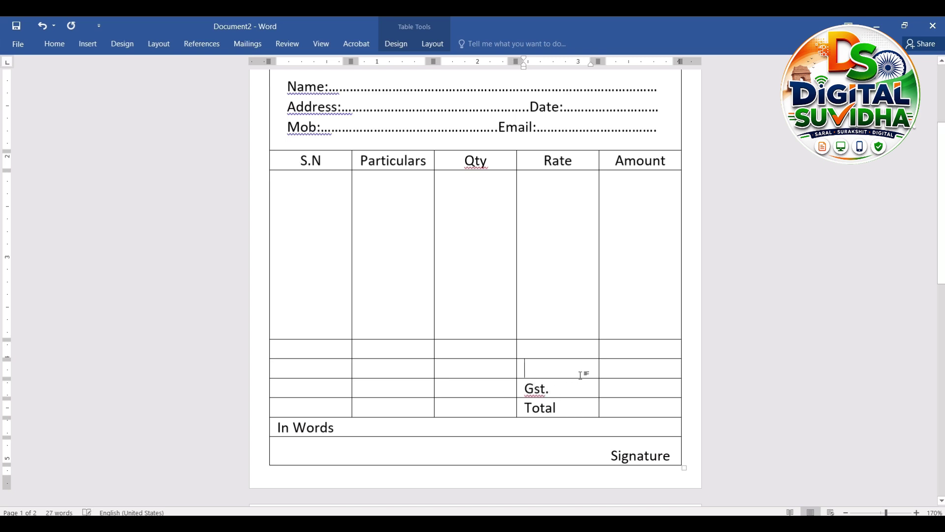
pyautogui.write('S')
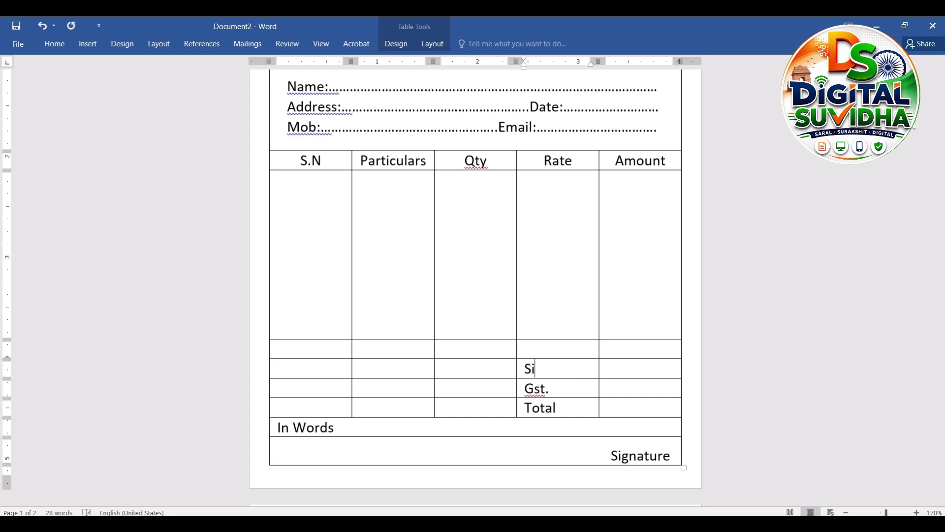
pyautogui.press('BackSpace')
pyautogui.write('Dis.')
pyautogui.click(579, 346)
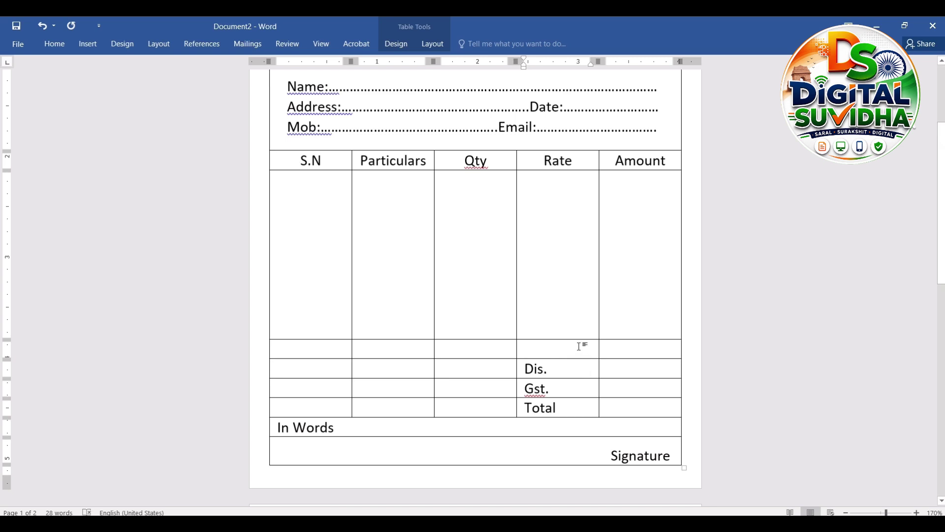
pyautogui.write('Total')
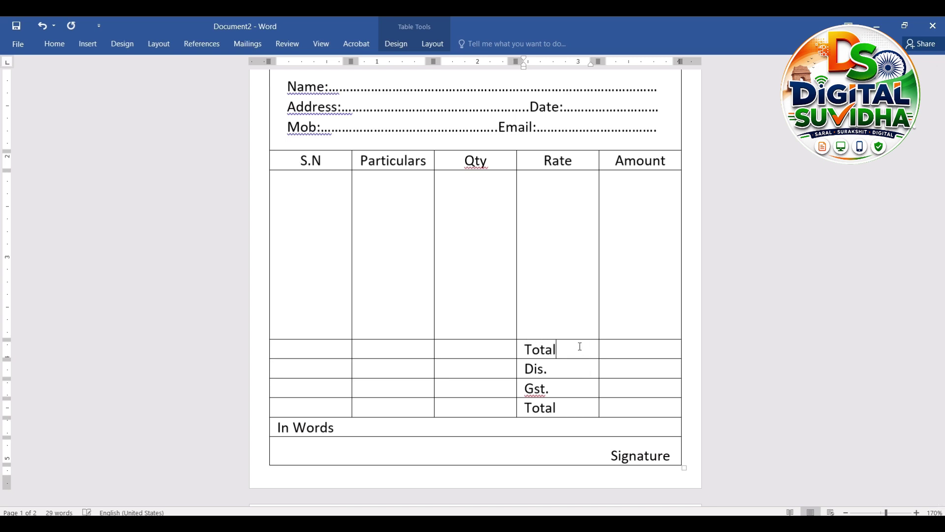
pyautogui.write(' :')
pyautogui.press('BackSpace')
pyautogui.press('BackSpace')
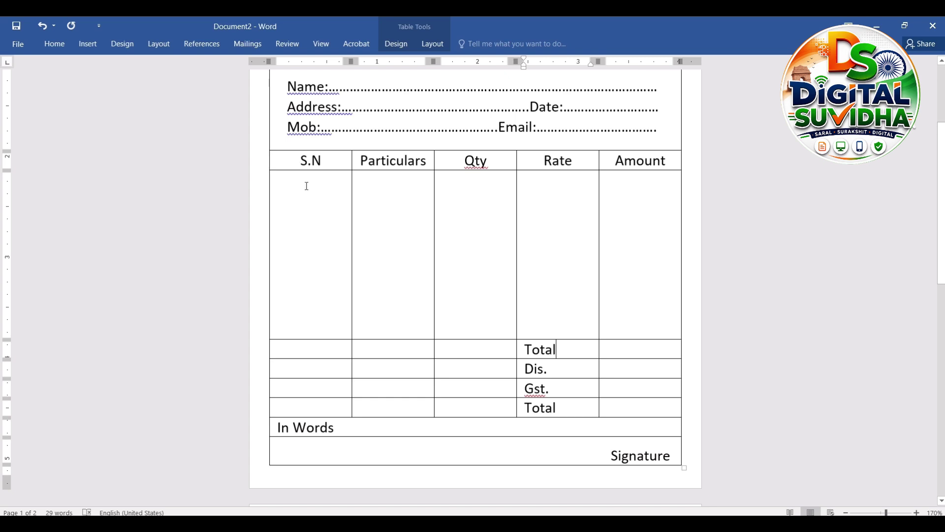
# - Narrow the S.N and Qty columns so that the Particulars column between them becomes wider
pyautogui.moveTo(351, 162); pyautogui.dragTo(307, 166)
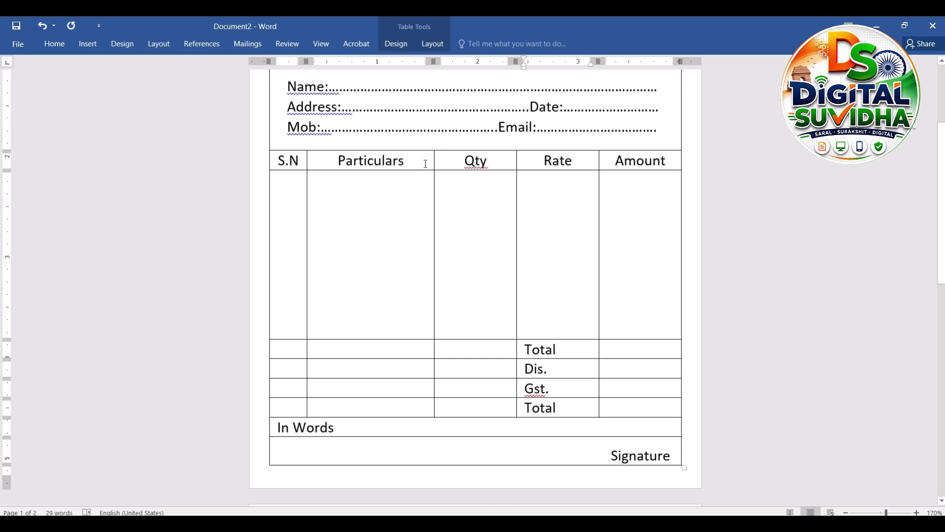
pyautogui.moveTo(434, 162); pyautogui.dragTo(477, 161)
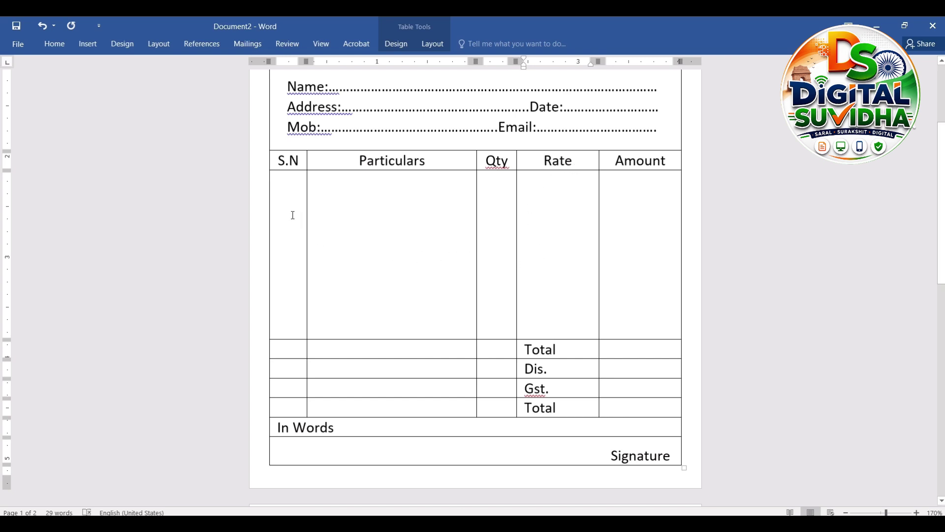
# - Merge the blank cells between the headings and the In Words row separately within the S.N, Particulars and Qty columns
pyautogui.moveTo(282, 208); pyautogui.dragTo(212, 408)
pyautogui.click(432, 43)
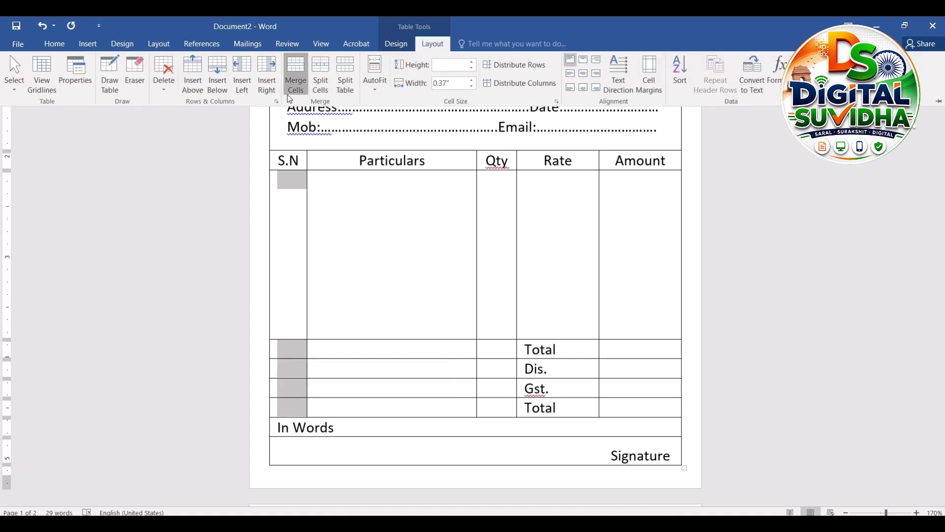
pyautogui.click(296, 74)
pyautogui.click(343, 192)
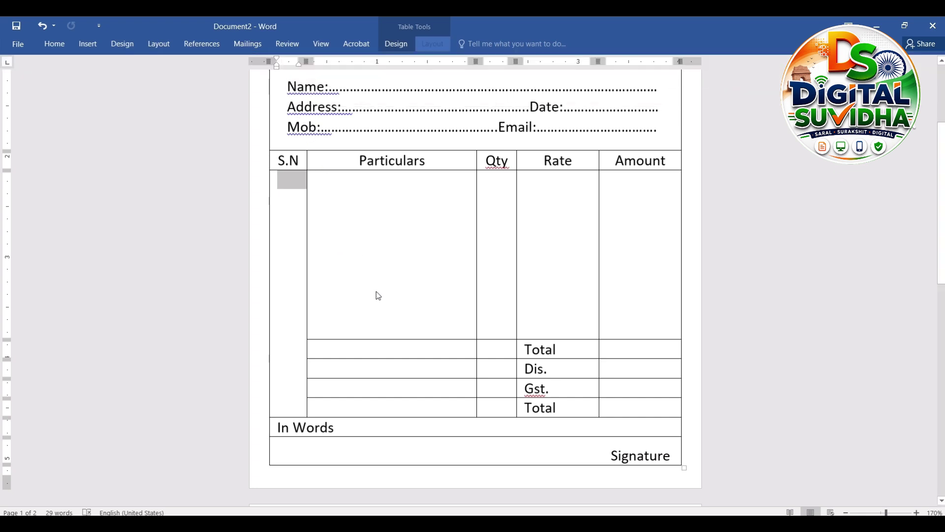
pyautogui.moveTo(432, 405); pyautogui.dragTo(371, 296)
pyautogui.click(426, 43)
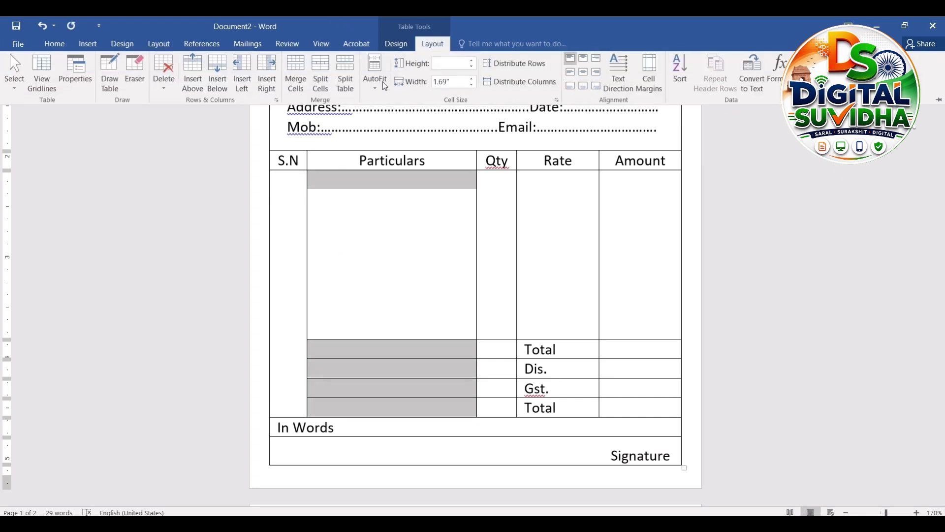
pyautogui.click(296, 73)
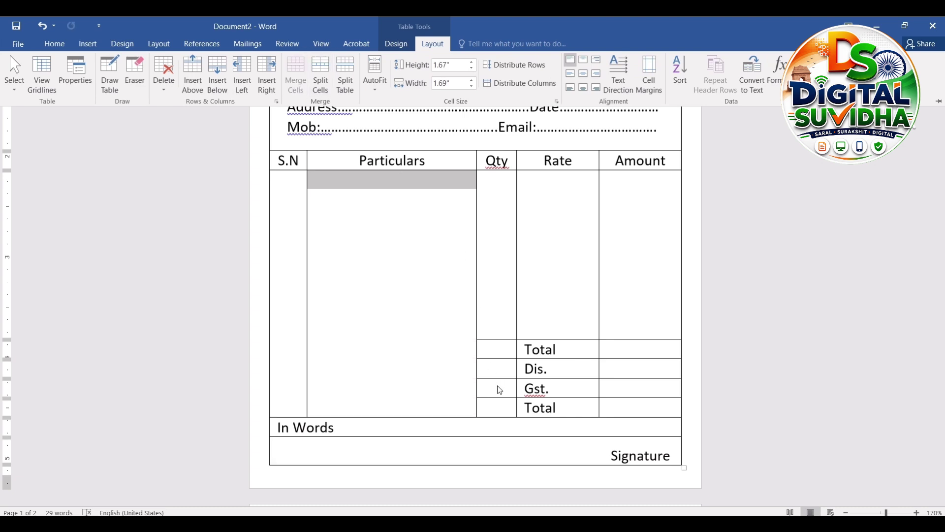
pyautogui.click(500, 407)
pyautogui.moveTo(499, 391); pyautogui.dragTo(477, 177)
pyautogui.click(440, 47)
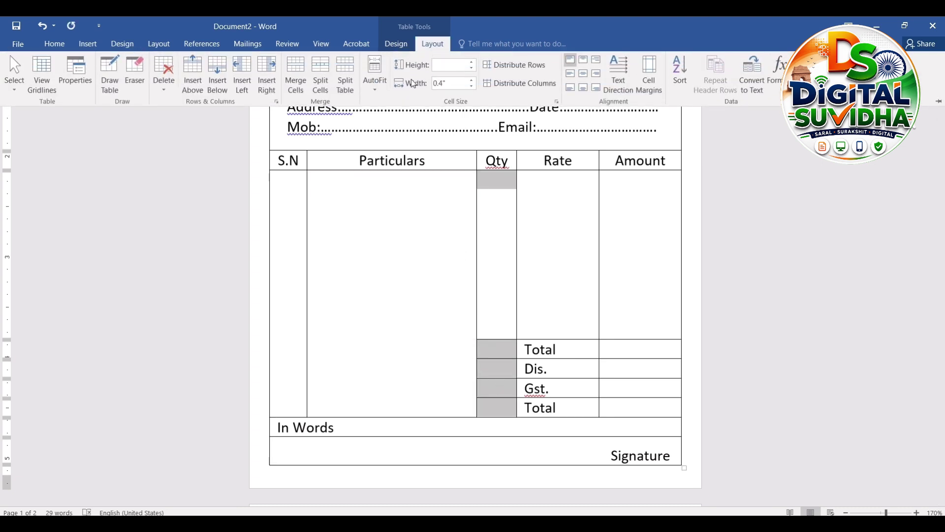
pyautogui.click(298, 88)
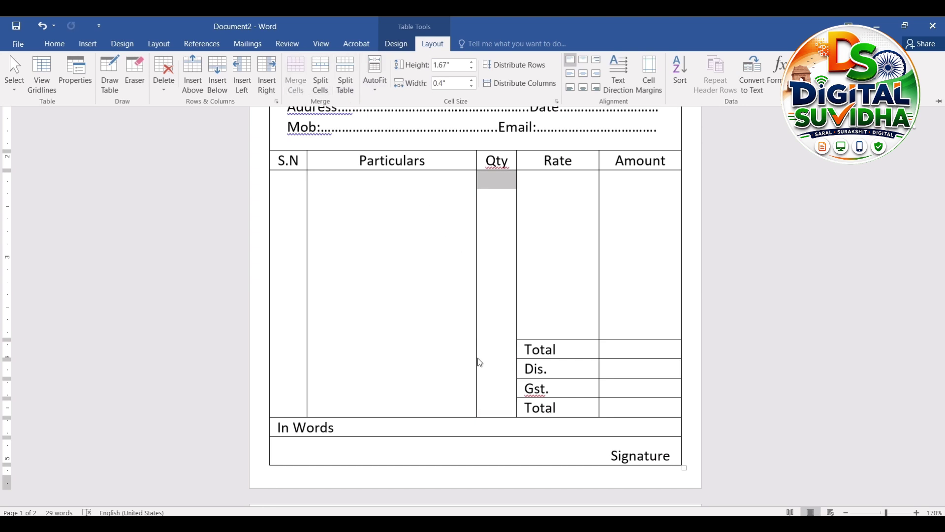
pyautogui.click(495, 283)
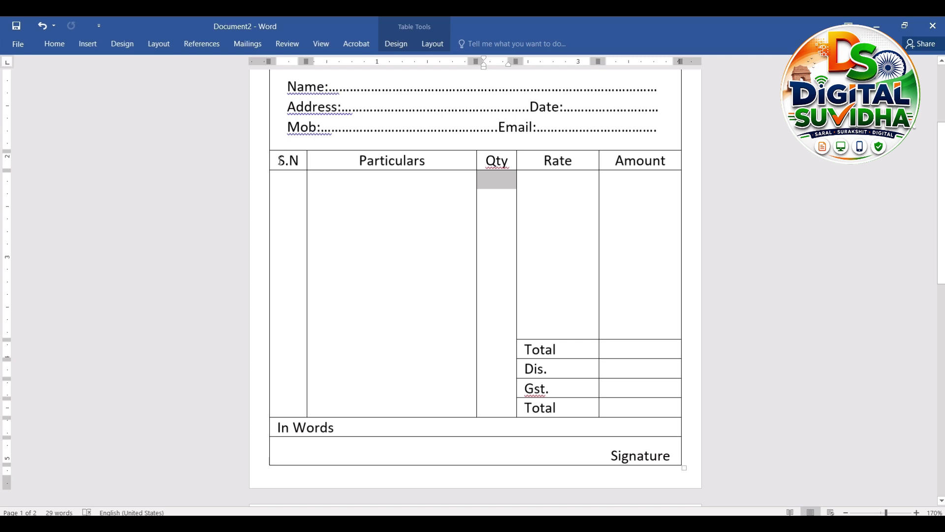
# - Make the item table's heading row and the Total, Dis., Gst. and Total labels in the Rate column bold
pyautogui.moveTo(280, 160); pyautogui.dragTo(620, 171)
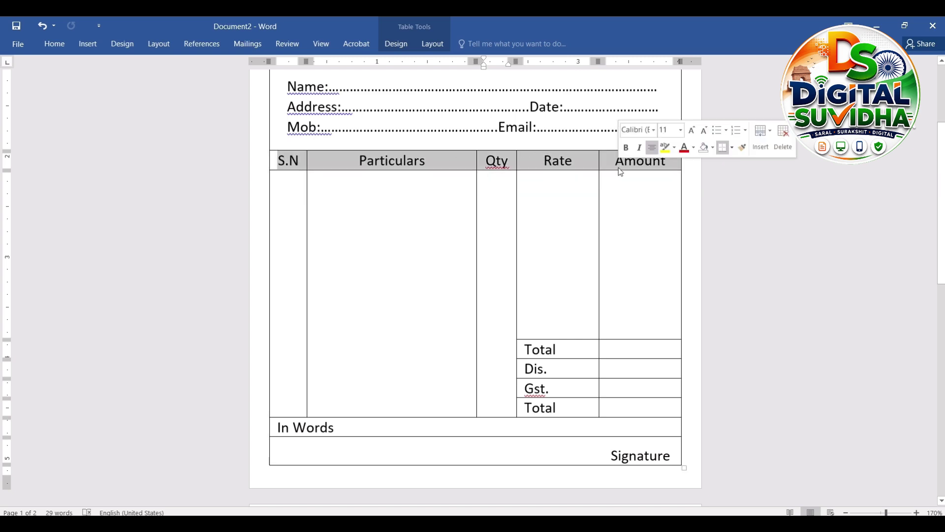
pyautogui.hotkey('ctrl', 'b')
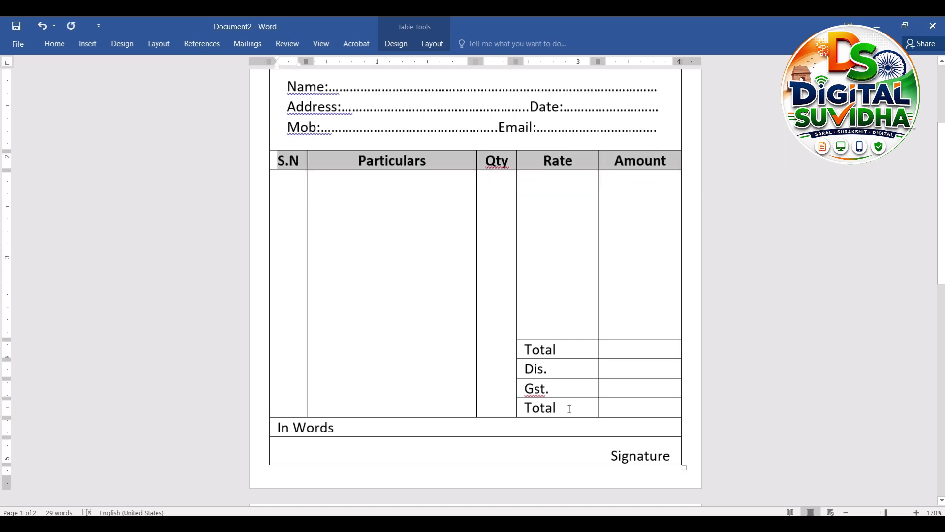
pyautogui.moveTo(551, 408); pyautogui.dragTo(540, 350)
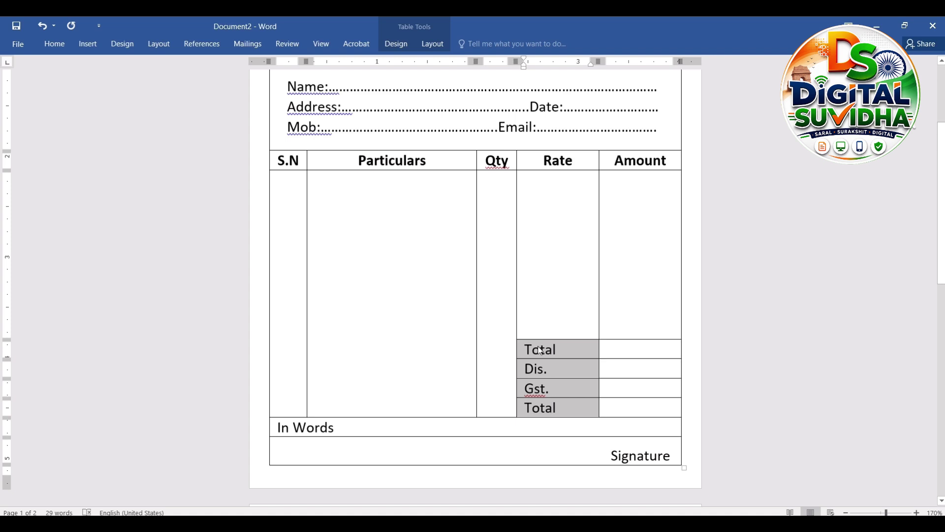
pyautogui.hotkey('ctrl', 'b')
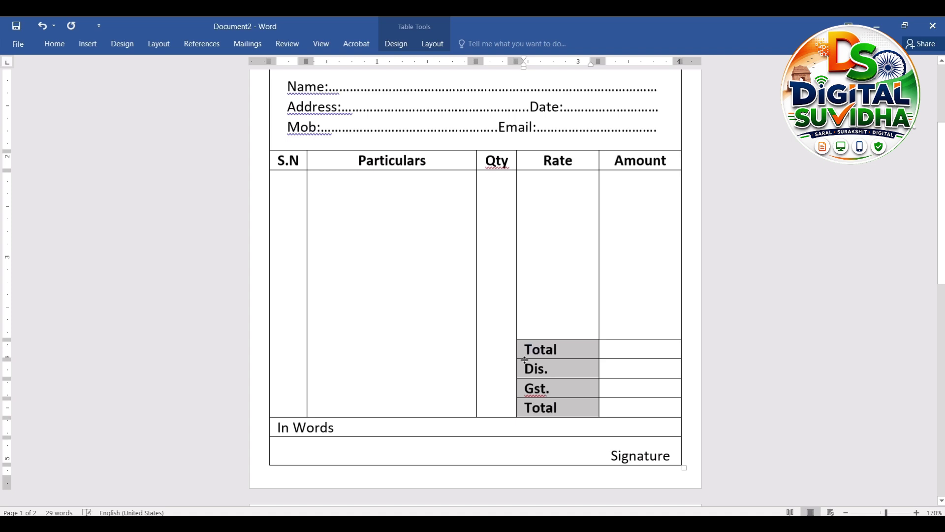
# - Make the In Words label and the Signature label in the last two table rows bold
pyautogui.moveTo(314, 425); pyautogui.dragTo(278, 427)
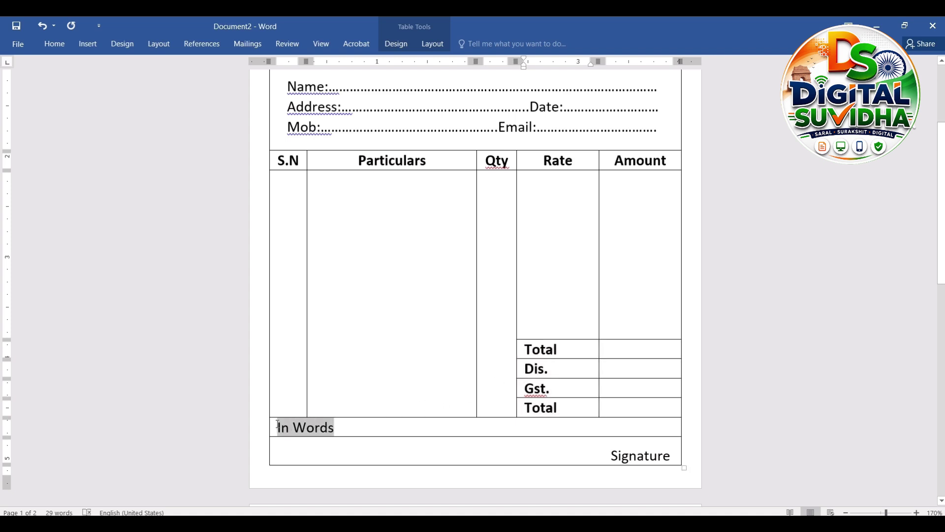
pyautogui.hotkey('ctrl', 'b')
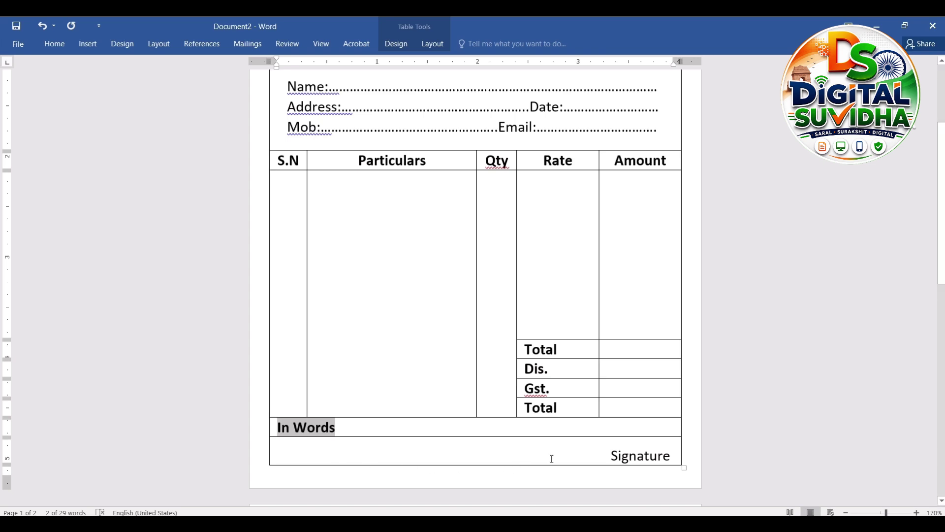
pyautogui.moveTo(673, 459); pyautogui.dragTo(602, 457)
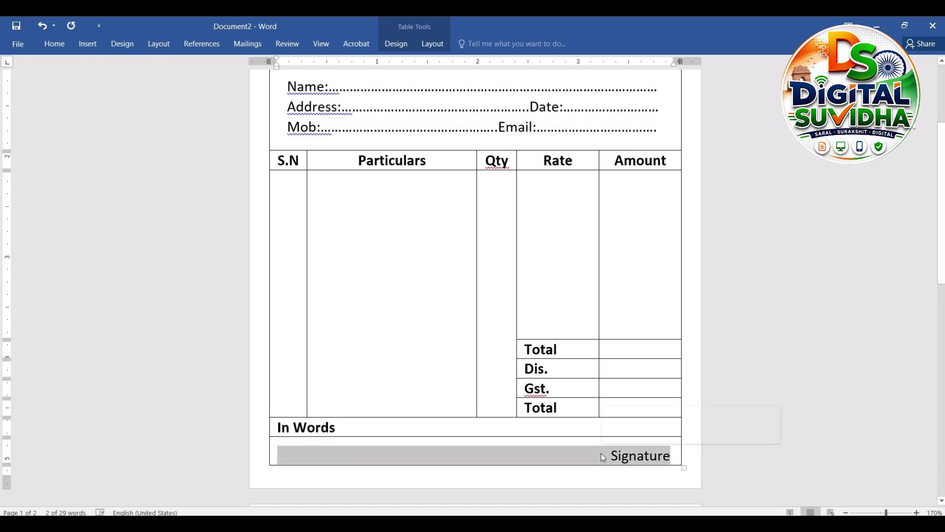
pyautogui.hotkey('ctrl', 'b')
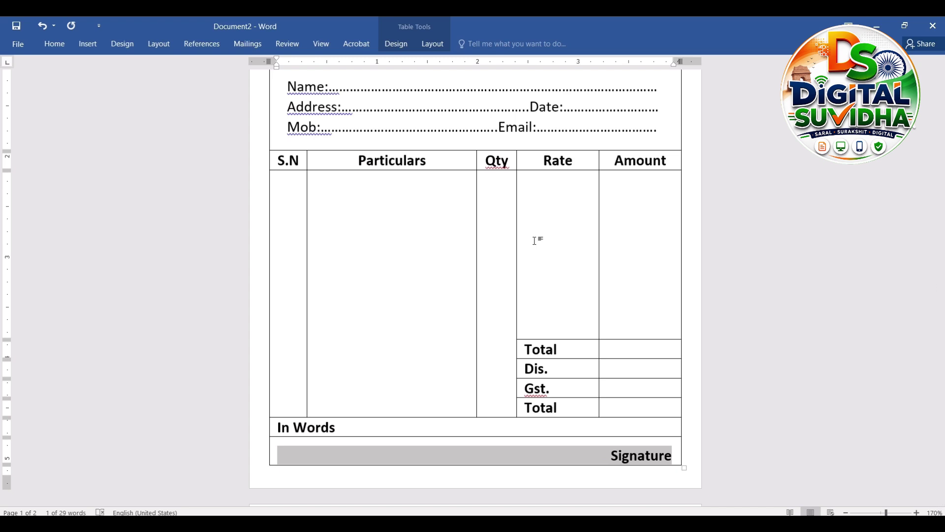
# - Set the page color of the document to the standard Yellow
pyautogui.click(120, 44)
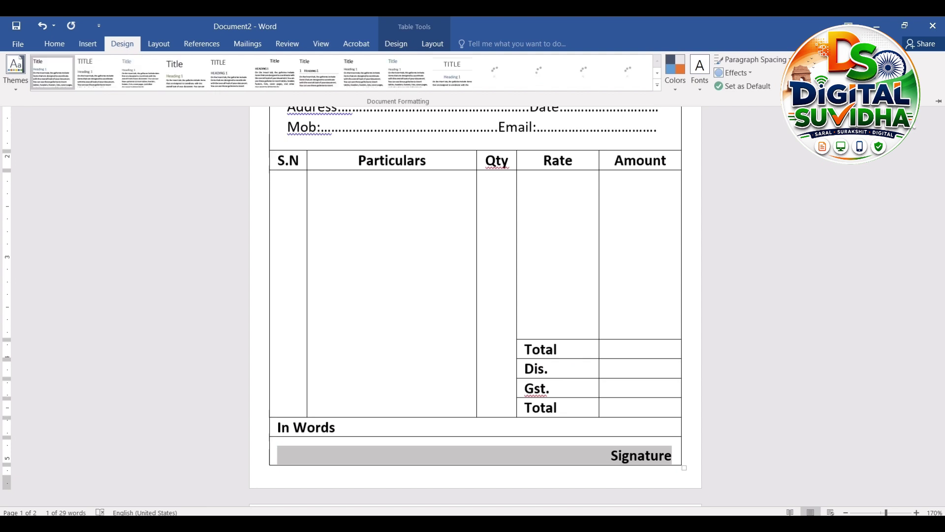
pyautogui.click(850, 74)
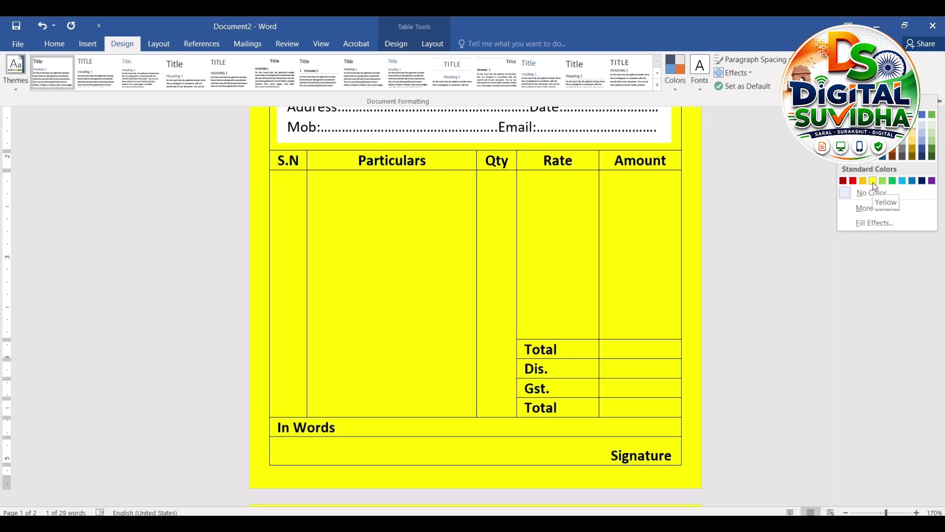
pyautogui.click(873, 181)
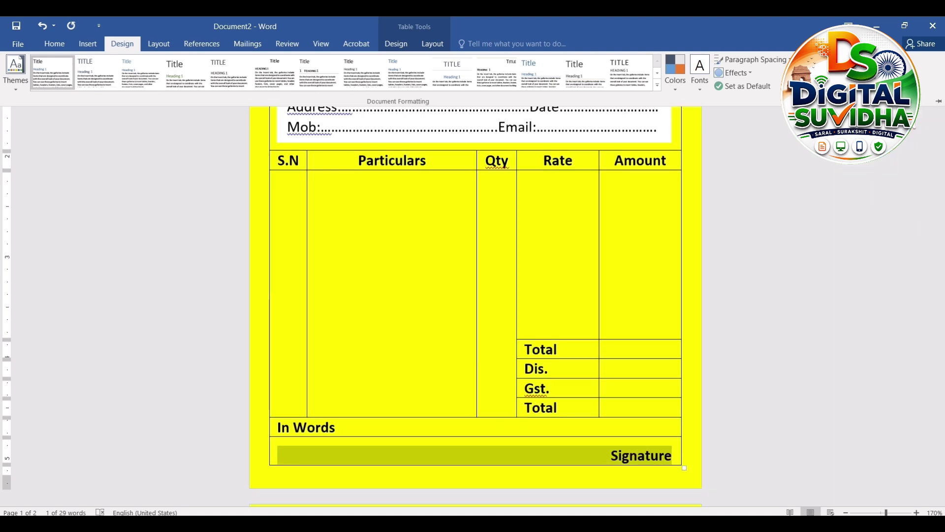
pyautogui.hotkey('ctrl', 'F1')
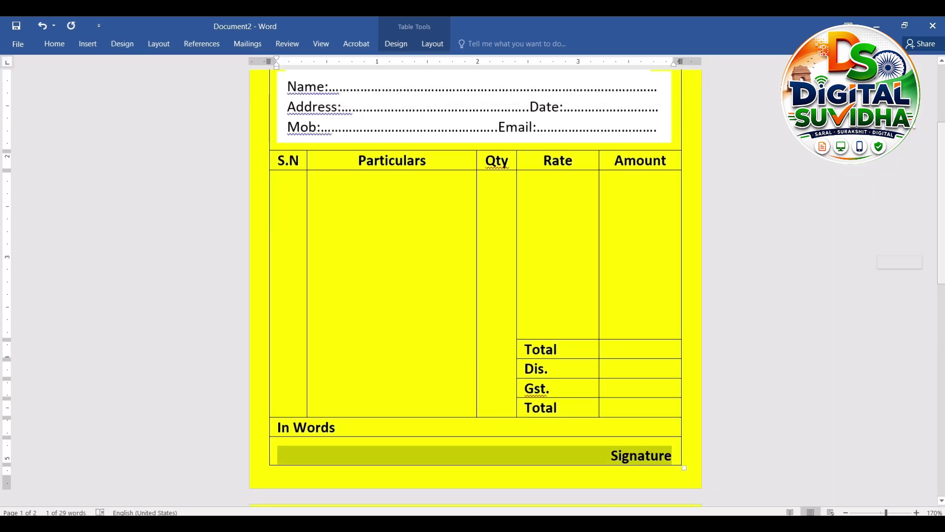
# - Select the text box holding the company's address and phone number below the company name
pyautogui.scroll(5, 864, 212)
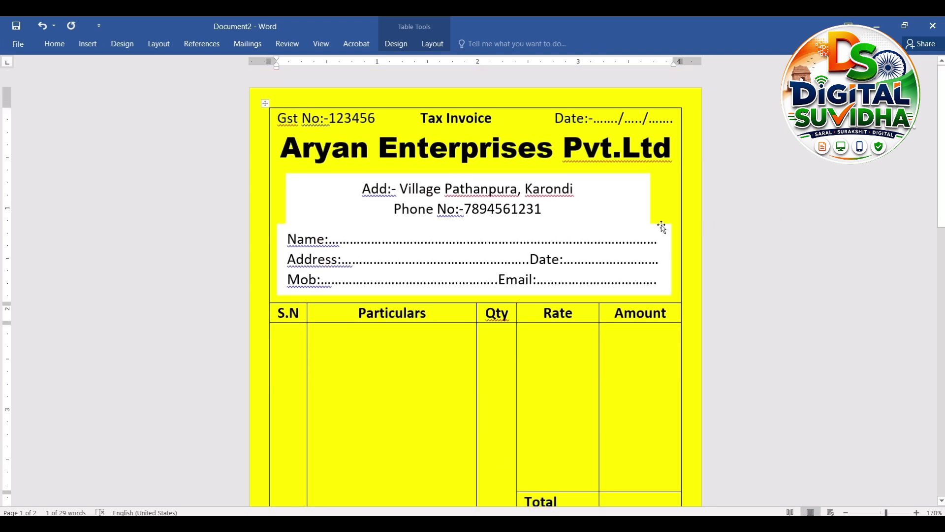
pyautogui.click(620, 192)
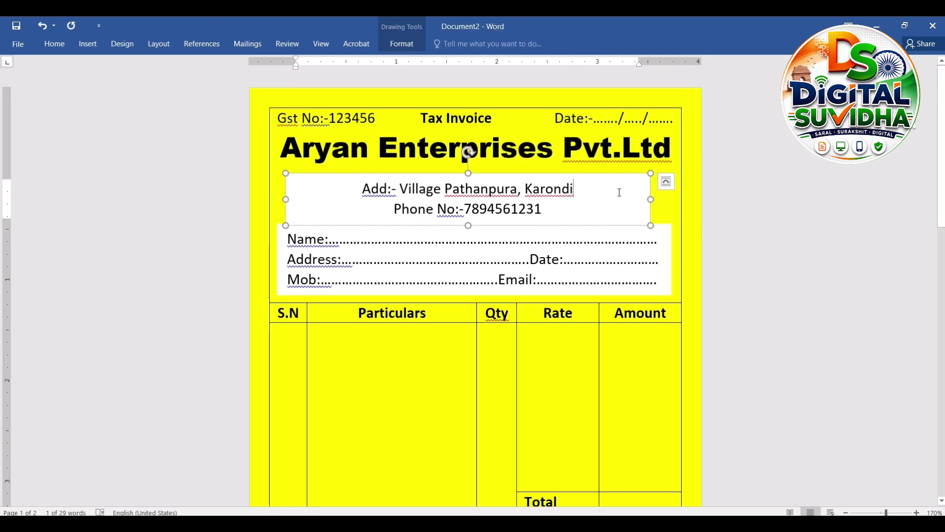
pyautogui.click(407, 44)
pyautogui.click(305, 61)
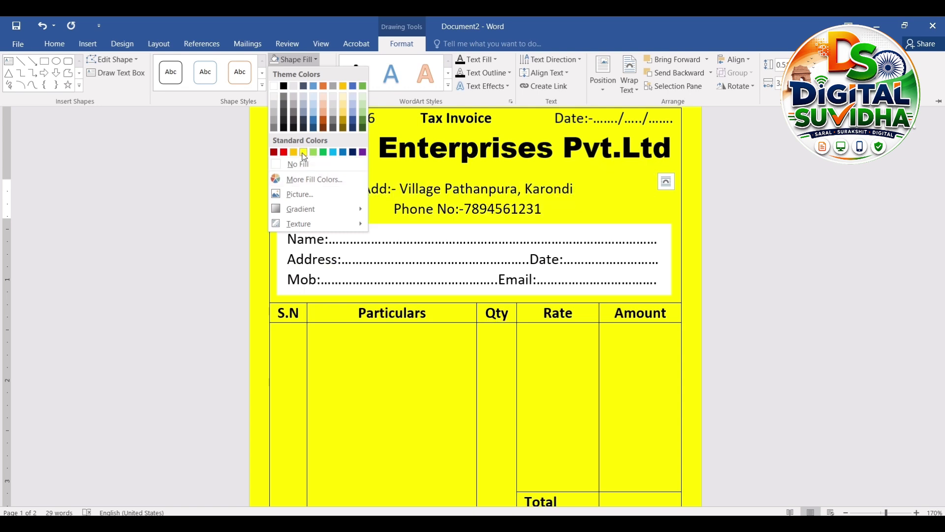
pyautogui.click(466, 158)
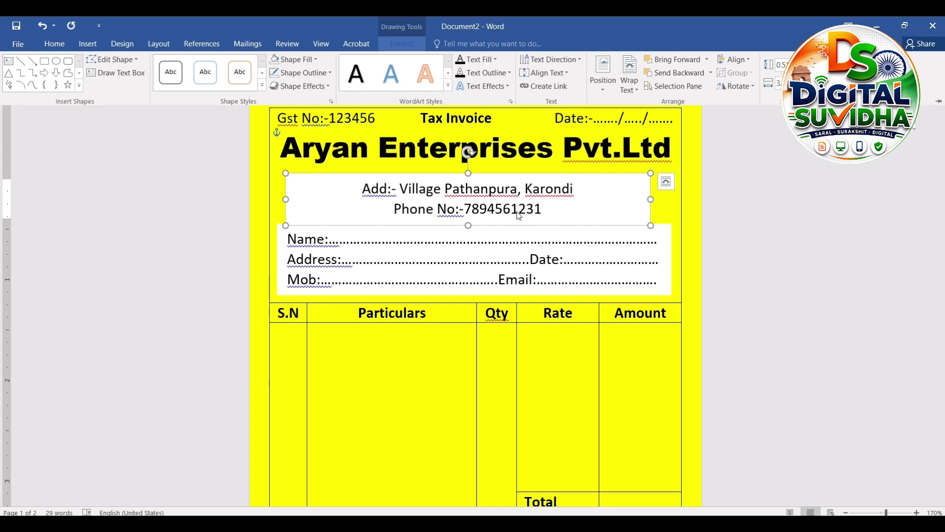
pyautogui.hotkey('ctrl', 'F1')
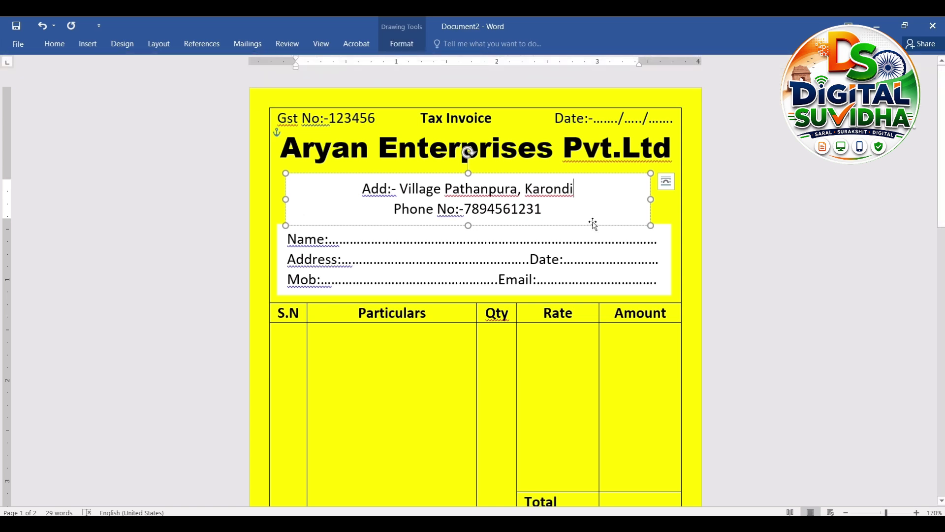
# - Set the shape fill of the company address and phone text box to No Fill
pyautogui.click(399, 44)
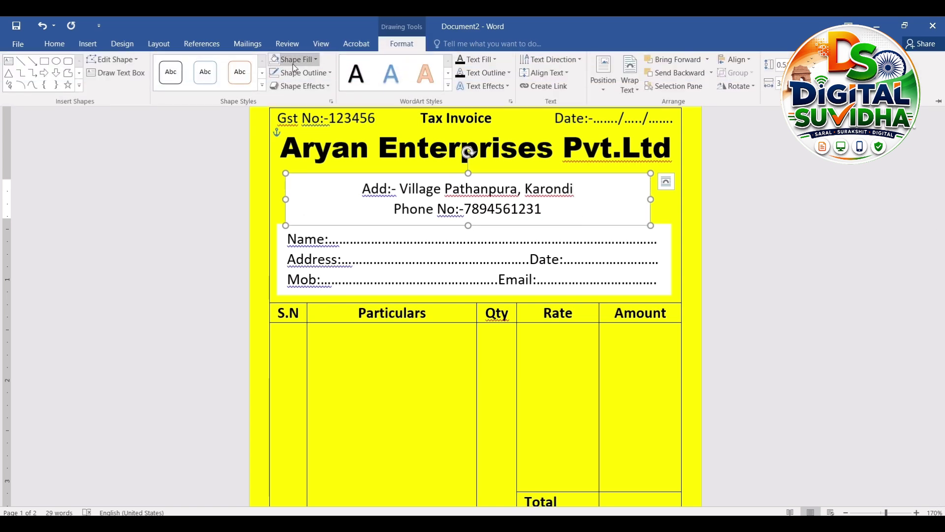
pyautogui.click(294, 60)
pyautogui.click(304, 164)
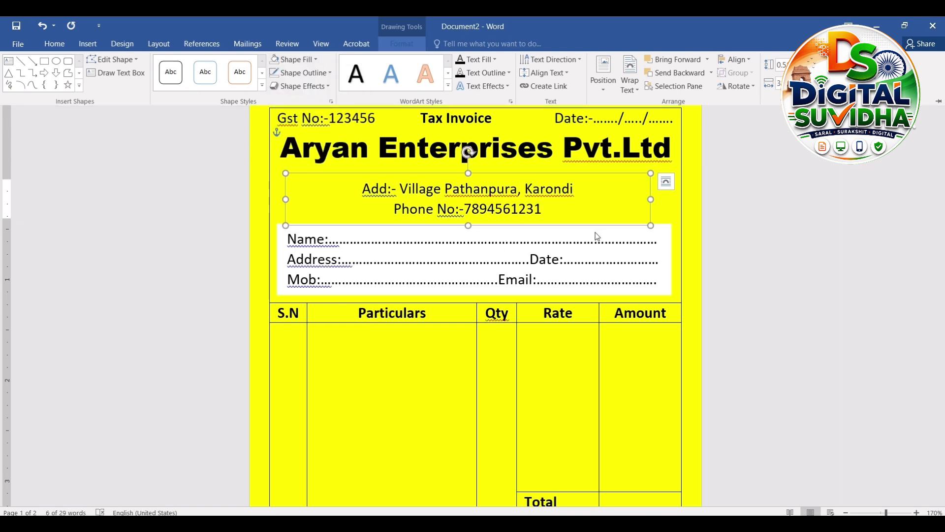
pyautogui.hotkey('ctrl', 'F1')
# - Set the shape fill of the customer details text box with Name, Address and Mob to No Fill
pyautogui.click(639, 236)
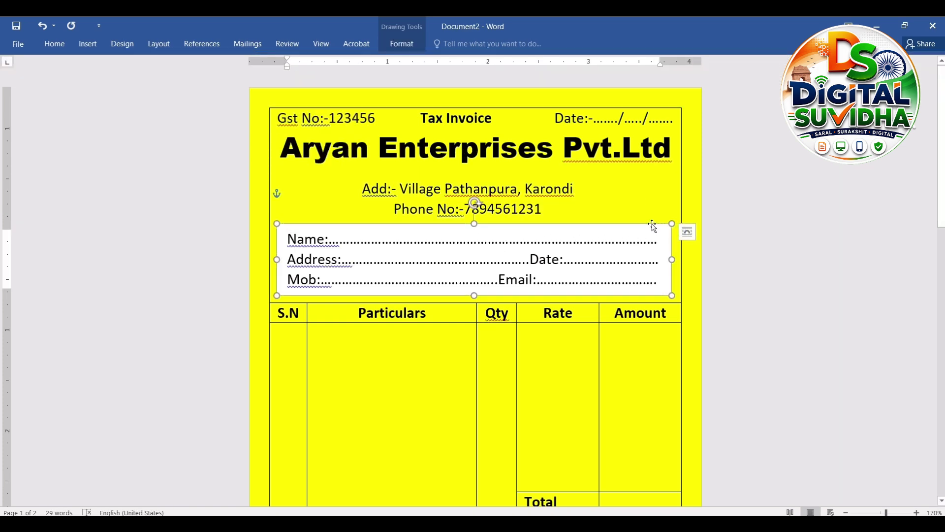
pyautogui.click(402, 44)
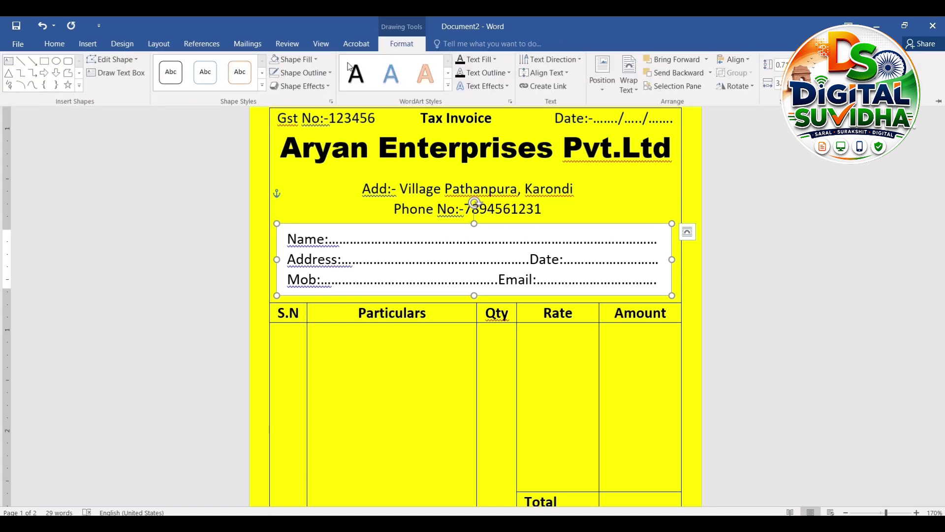
pyautogui.click(308, 67)
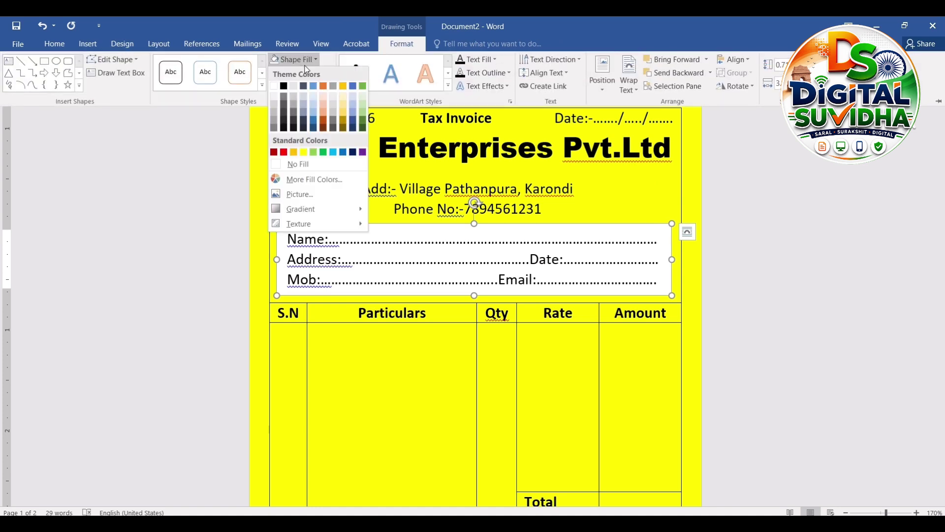
pyautogui.click(347, 161)
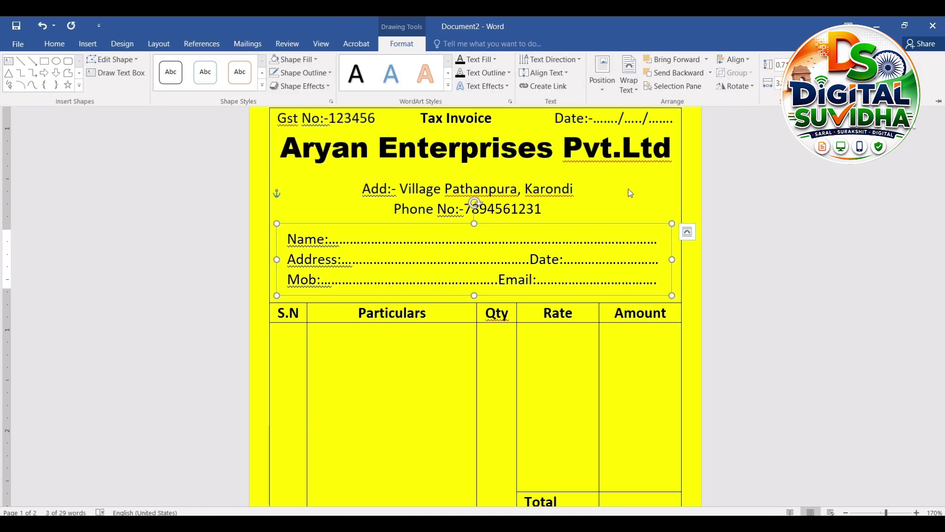
# - Zoom out to 110% to examine the layout of the complete bill and the page after it
pyautogui.click(847, 513)
pyautogui.click(846, 513)
pyautogui.click(847, 513)
pyautogui.click(847, 512)
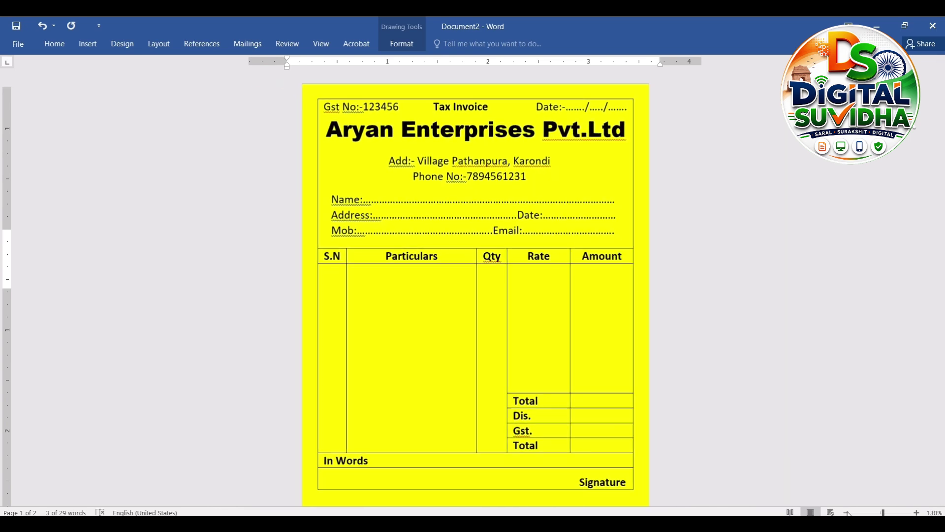
pyautogui.click(847, 513)
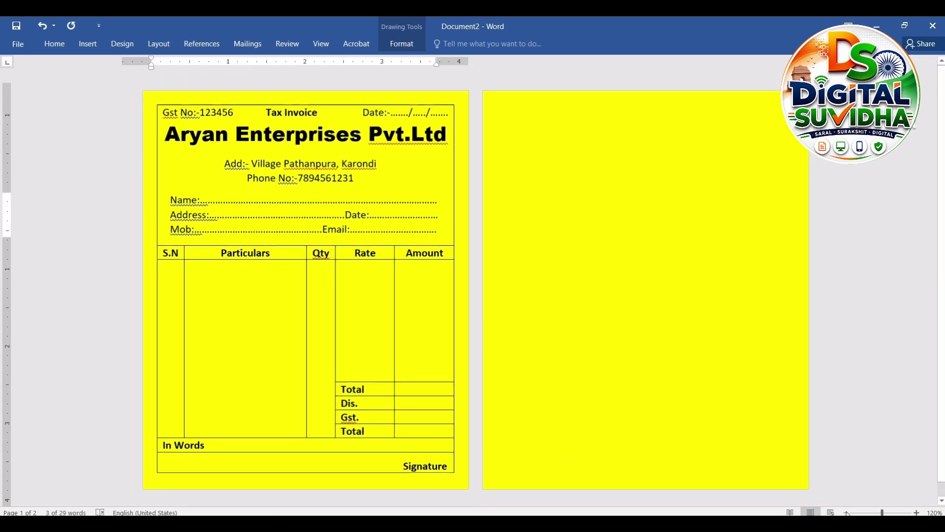
pyautogui.click(917, 512)
pyautogui.click(917, 513)
pyautogui.click(917, 513)
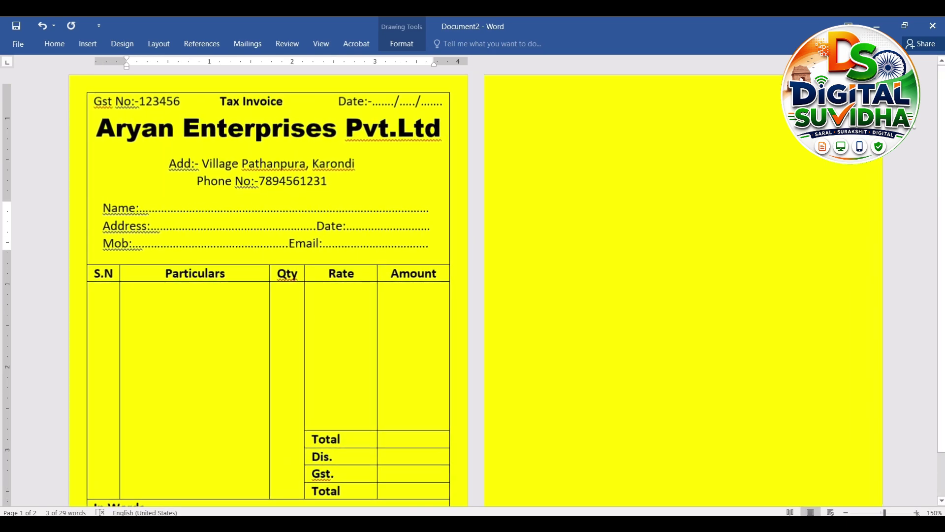
pyautogui.click(846, 512)
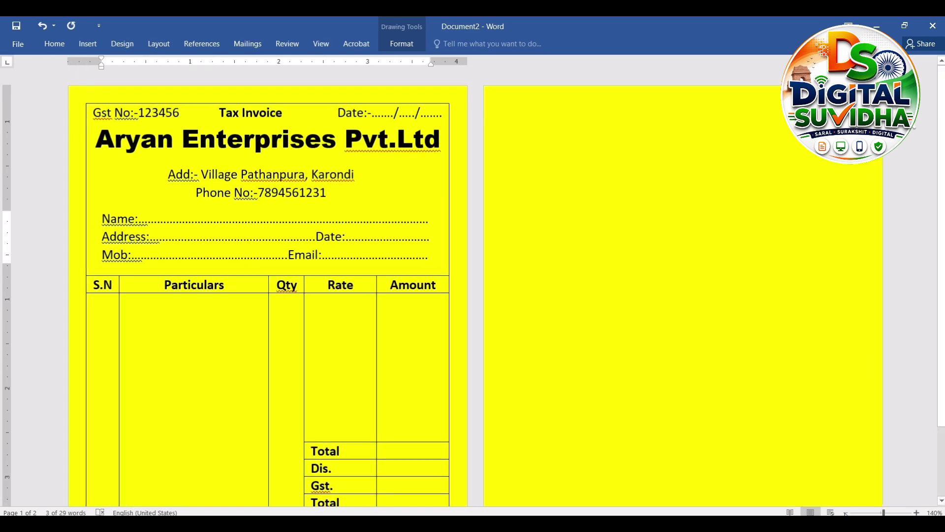
pyautogui.click(847, 512)
pyautogui.click(846, 512)
pyautogui.click(846, 513)
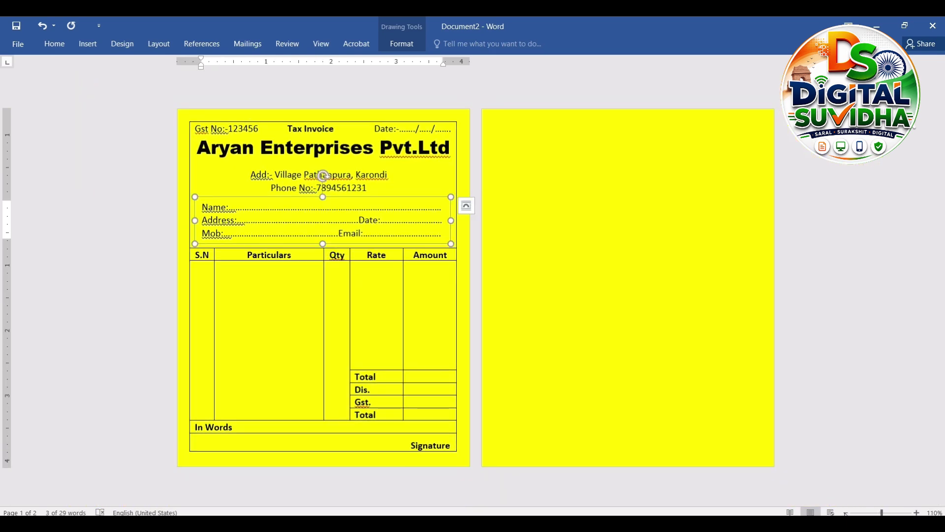